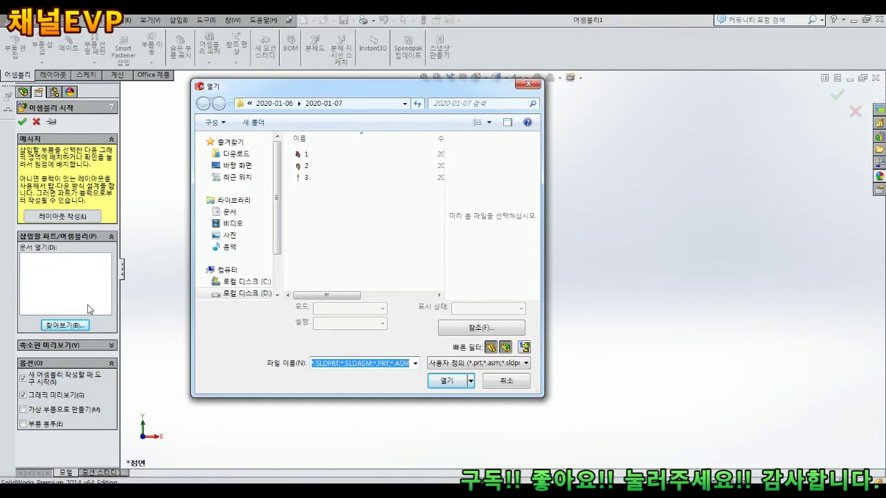
# Step: Insert part 1, the base block, from the 2020-01-07 folder as the first component of the assembly
pyautogui.click(309, 155)
pyautogui.click(455, 380)
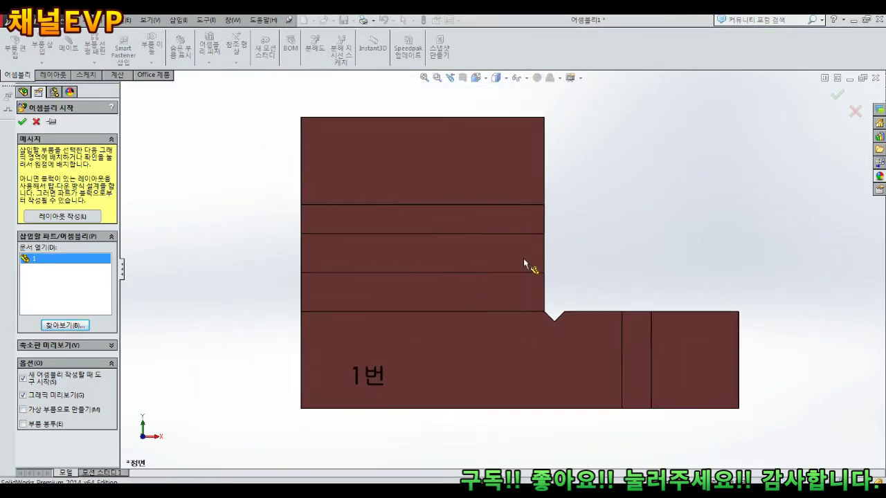
pyautogui.click(523, 263)
pyautogui.scroll(3, 525, 256)
pyautogui.moveTo(524, 256); pyautogui.dragTo(481, 321, button='middle')
pyautogui.moveTo(504, 281); pyautogui.dragTo(528, 298, button='middle')
pyautogui.scroll(1, 527, 297)
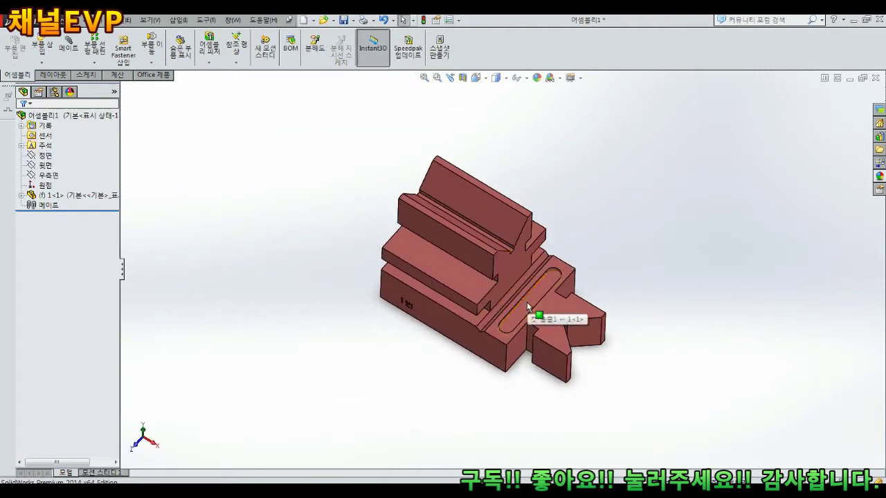
pyautogui.scroll(2, 526, 302)
pyautogui.moveTo(527, 302); pyautogui.dragTo(522, 255, button='middle')
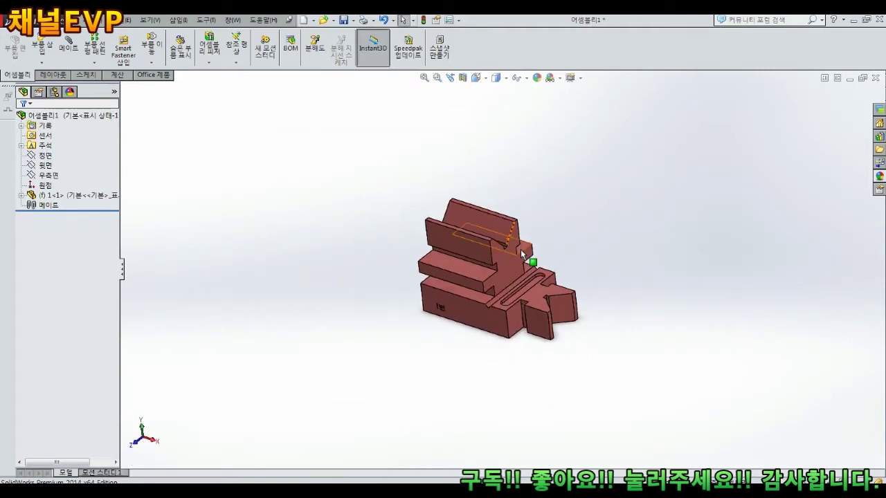
# Step: Insert part 2, the arched clamp, and place it above and beside the base block
pyautogui.click(42, 47)
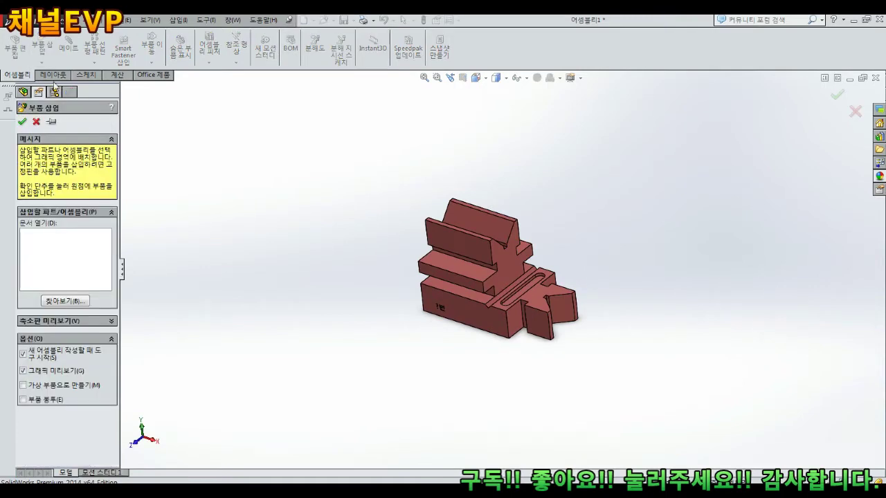
pyautogui.click(66, 302)
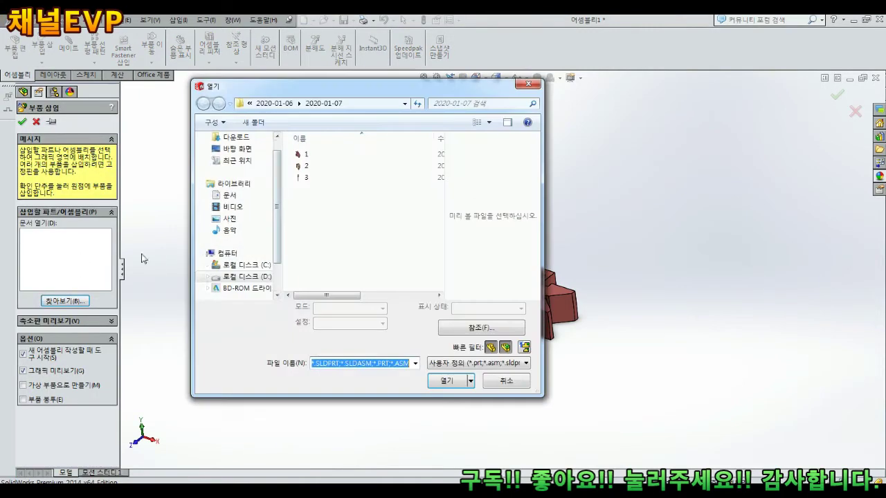
pyautogui.doubleClick(305, 166)
pyautogui.click(341, 195)
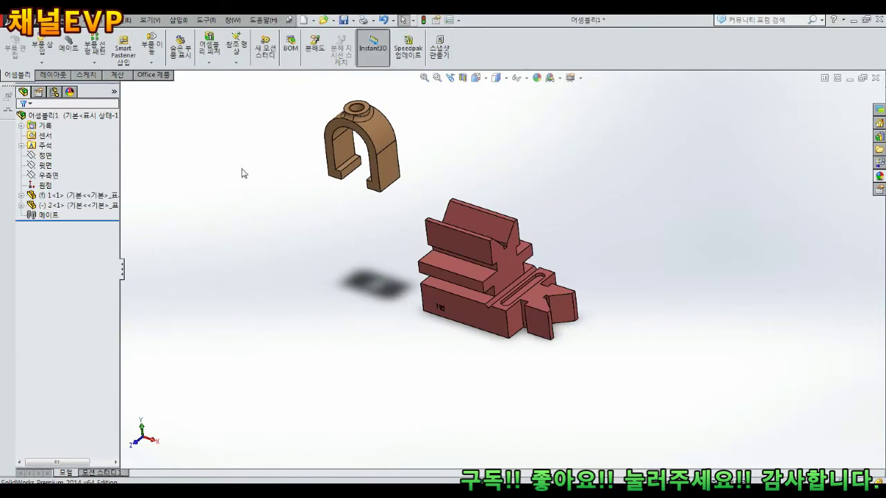
# Step: Insert part 3, the threaded screw, and place it above the base block beside the clamp
pyautogui.click(42, 43)
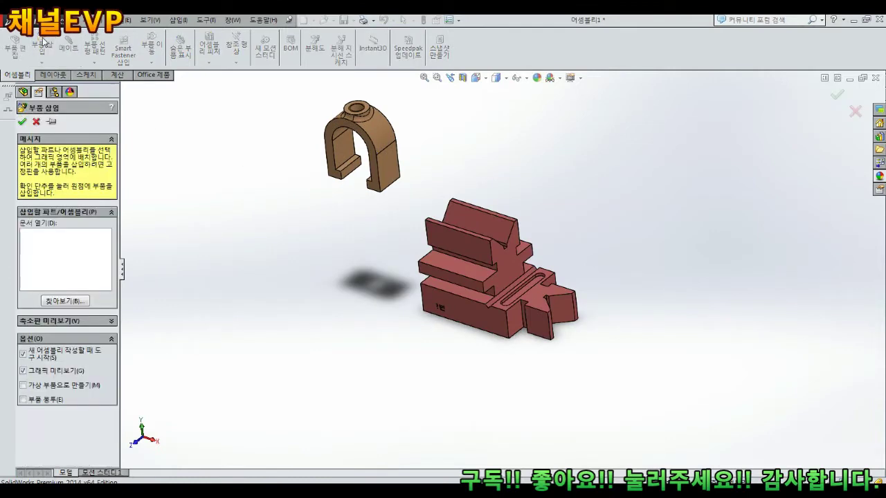
pyautogui.click(64, 301)
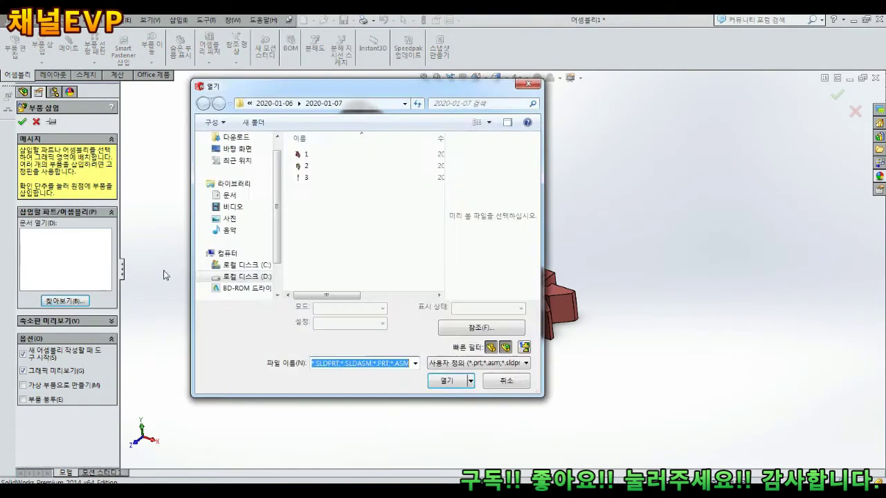
pyautogui.doubleClick(307, 178)
pyautogui.click(467, 145)
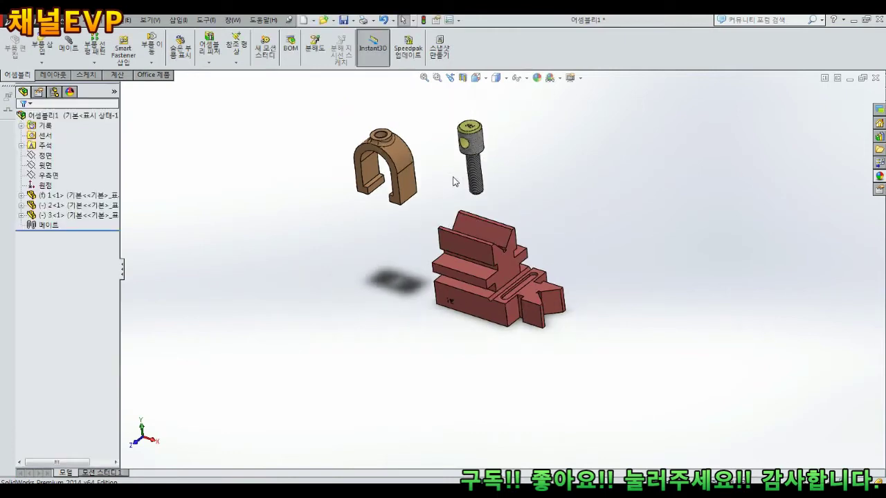
# Step: Examine the base block, arched clamp and threaded screw and how they are arranged in the assembly
pyautogui.scroll(3, 518, 191)
pyautogui.scroll(-3, 496, 234)
pyautogui.scroll(-1, 486, 214)
pyautogui.moveTo(486, 229)
pyautogui.mouseDown(button='middle')
pyautogui.moveTo(480, 216)
pyautogui.moveTo(488, 238)
pyautogui.mouseUp(button='middle')
pyautogui.scroll(2, 488, 240)
pyautogui.scroll(-1, 471, 208)
pyautogui.scroll(-2, 424, 197)
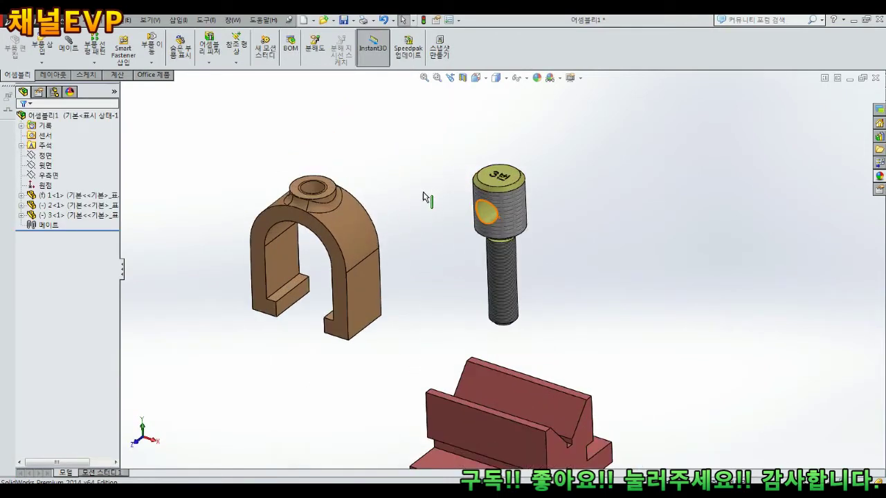
pyautogui.scroll(3, 476, 193)
pyautogui.scroll(-3, 475, 201)
pyautogui.scroll(2, 467, 245)
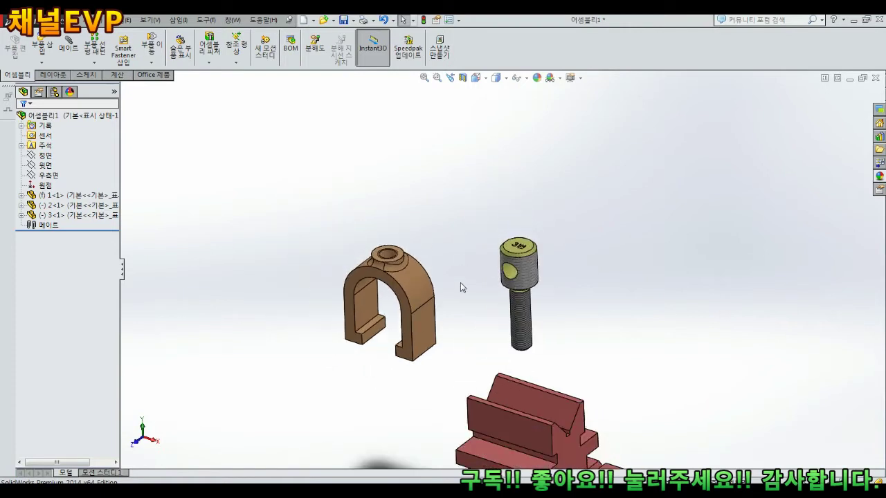
pyautogui.scroll(3, 484, 298)
pyautogui.scroll(-3, 505, 261)
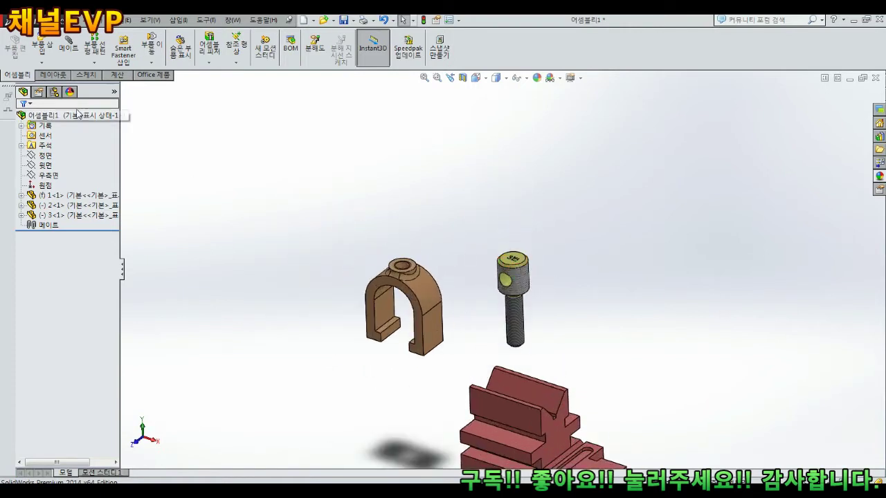
# Step: Add a concentric mate between the screw's threaded shank and the hole in the clamp's top boss
pyautogui.scroll(-2, 471, 307)
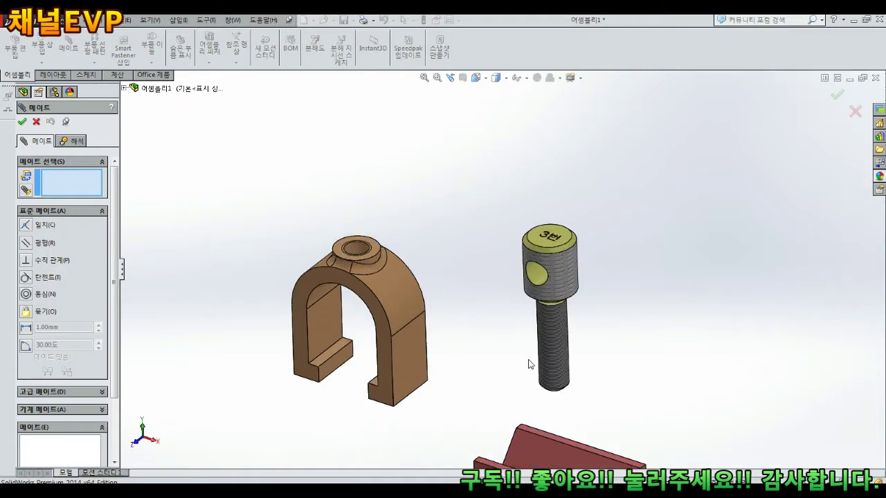
pyautogui.click(556, 337)
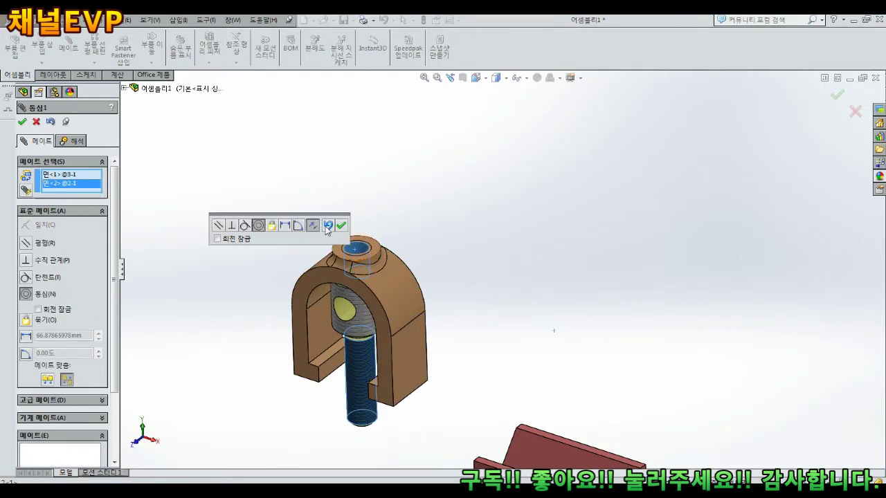
pyautogui.click(344, 228)
# Step: Move the screw up through the clamp's hole and position the clamp above the base block
pyautogui.moveTo(362, 363); pyautogui.dragTo(471, 180)
pyautogui.scroll(3, 474, 181)
pyautogui.moveTo(498, 183); pyautogui.dragTo(508, 211, button='middle')
pyautogui.scroll(-1, 506, 213)
pyautogui.scroll(-1, 506, 213)
pyautogui.moveTo(463, 212); pyautogui.dragTo(495, 189)
pyautogui.scroll(2, 495, 215)
pyautogui.moveTo(557, 246); pyautogui.dragTo(543, 294, button='middle')
pyautogui.scroll(3, 543, 298)
pyautogui.scroll(-4, 533, 301)
pyautogui.scroll(3, 488, 291)
pyautogui.click(483, 291)
pyautogui.moveTo(482, 288); pyautogui.dragTo(548, 292)
pyautogui.scroll(3, 548, 292)
pyautogui.scroll(-4, 520, 372)
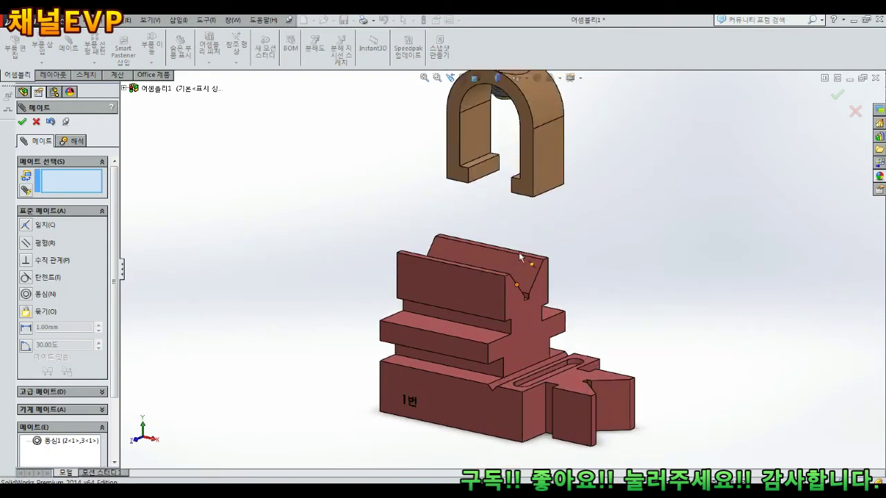
# Step: Close the Mate command and measure the height between the top and bottom faces of the clamp's inner lip
pyautogui.scroll(-6, 479, 160)
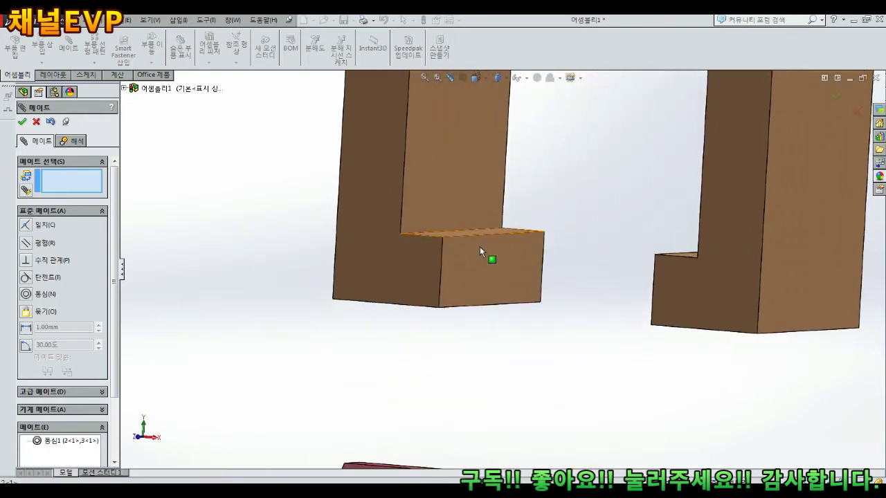
pyautogui.scroll(2, 470, 279)
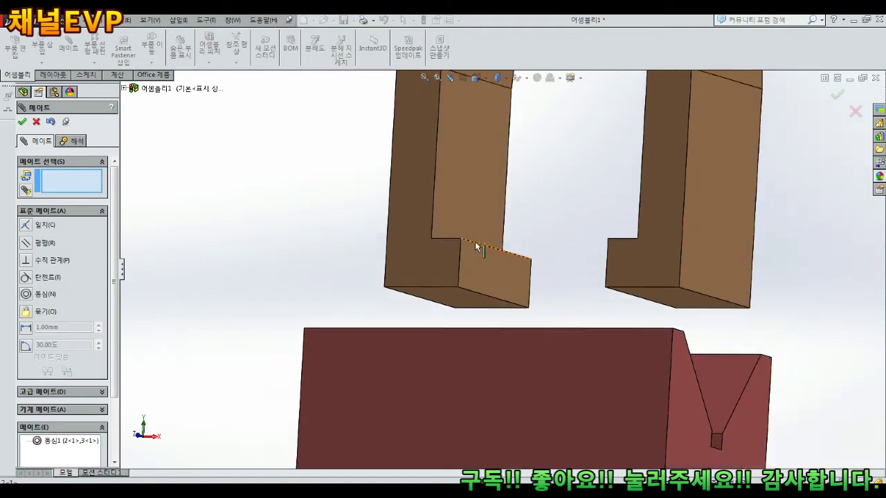
pyautogui.moveTo(475, 242); pyautogui.dragTo(476, 274, button='middle')
pyautogui.press('Escape')
pyautogui.click(110, 74)
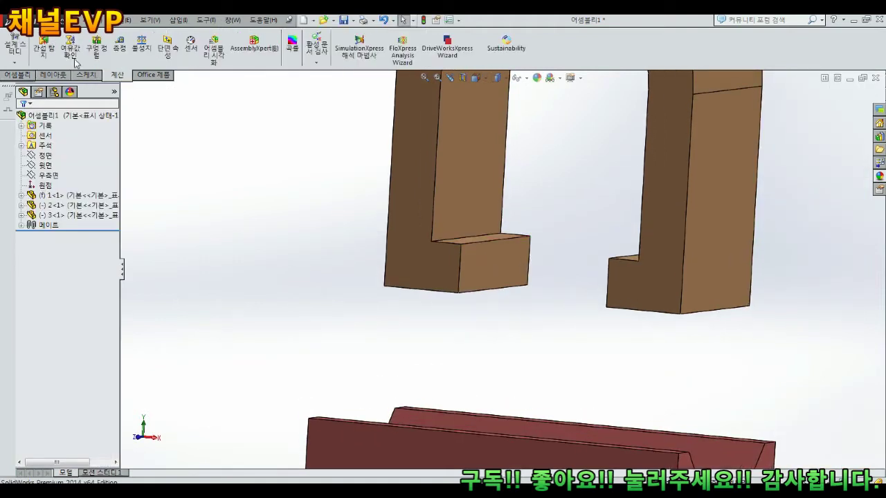
pyautogui.click(118, 46)
pyautogui.scroll(-2, 514, 254)
pyautogui.moveTo(514, 254); pyautogui.dragTo(557, 301, button='middle')
pyautogui.click(471, 240)
pyautogui.click(449, 300)
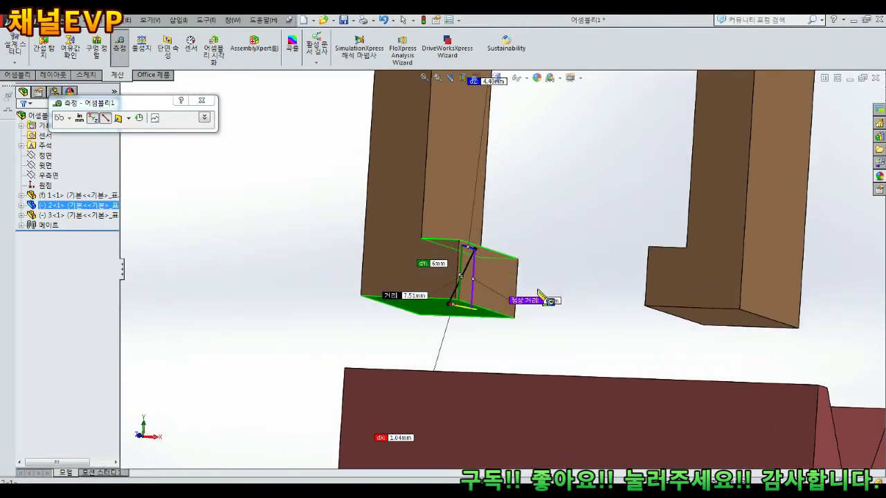
pyautogui.scroll(10, 539, 294)
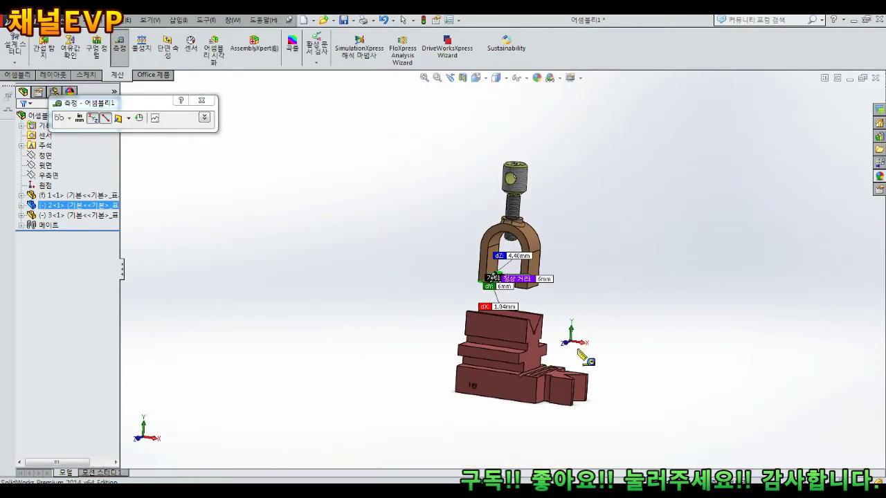
pyautogui.scroll(-10, 526, 360)
pyautogui.press('Escape')
# Step: Measure the height between the upper and lower faces of the base block's upper side groove
pyautogui.moveTo(484, 289); pyautogui.dragTo(477, 287, button='middle')
pyautogui.click(119, 52)
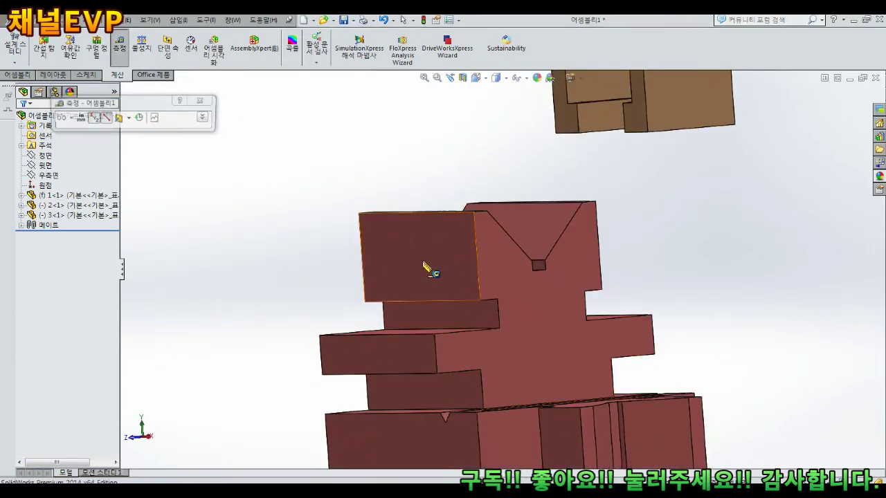
pyautogui.scroll(-8, 498, 290)
pyautogui.click(501, 264)
pyautogui.scroll(3, 498, 287)
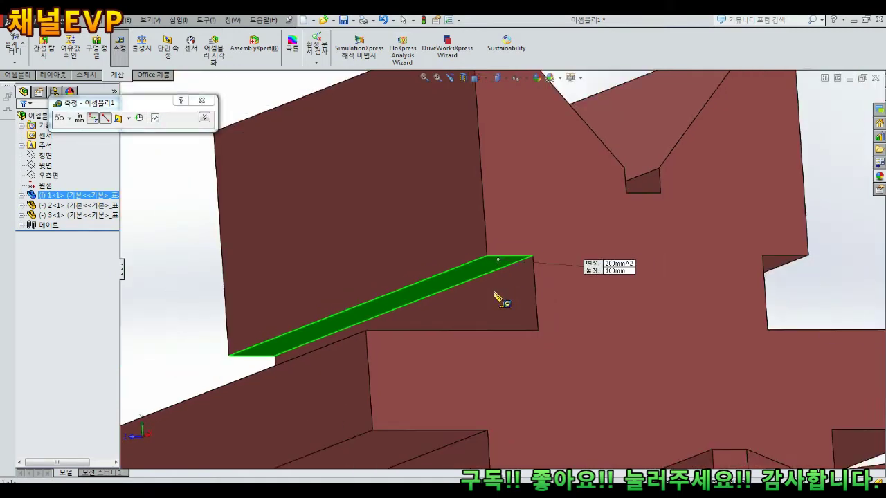
pyautogui.scroll(-4, 481, 361)
pyautogui.click(483, 357)
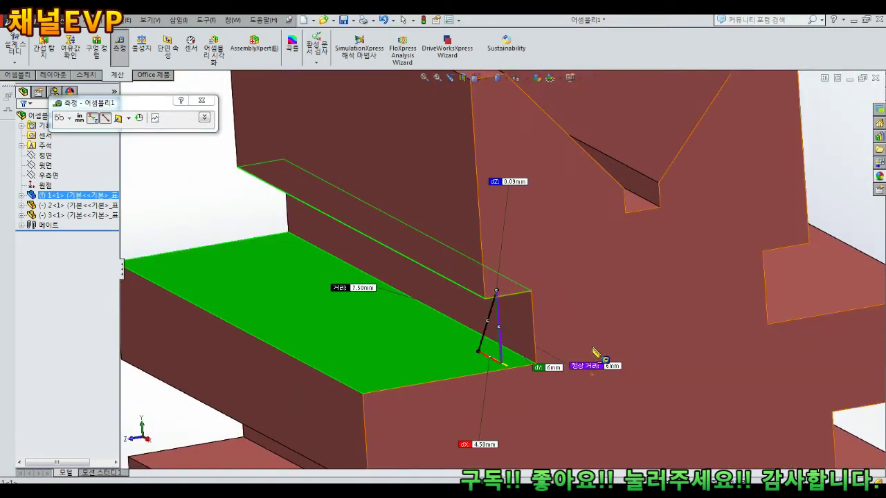
pyautogui.scroll(6, 592, 351)
pyautogui.moveTo(592, 351); pyautogui.dragTo(488, 279, button='middle')
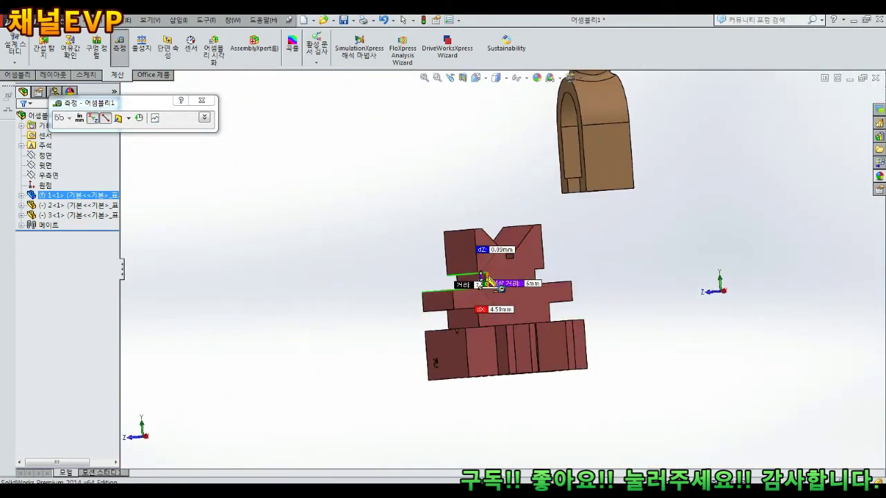
pyautogui.scroll(-2, 481, 269)
pyautogui.moveTo(575, 209); pyautogui.dragTo(605, 146, button='middle')
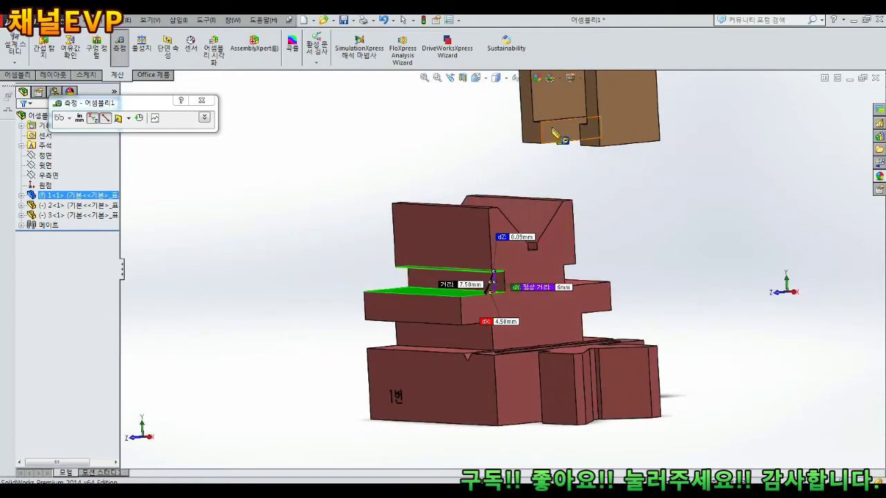
pyautogui.scroll(5, 553, 138)
pyautogui.scroll(-3, 533, 228)
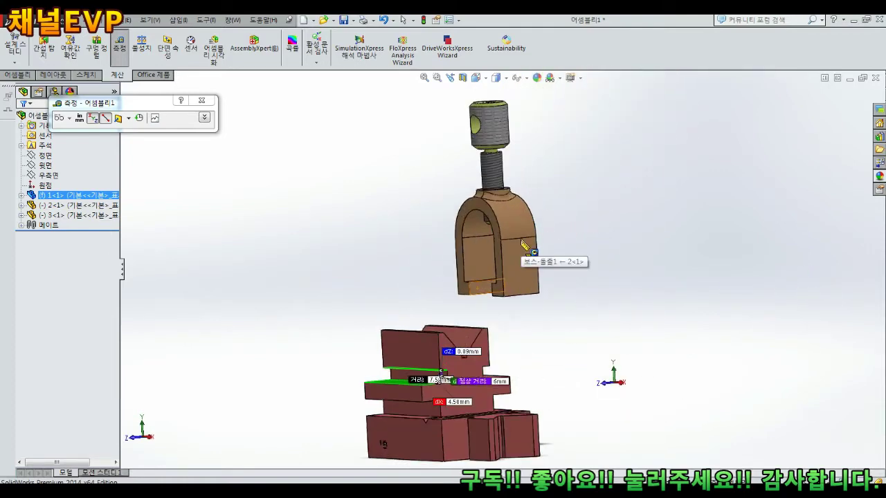
pyautogui.moveTo(509, 277); pyautogui.dragTo(533, 316, button='middle')
pyautogui.press('Escape')
# Step: Add a coincident mate between the top face of the clamp's inner lip and the upper face of the base block's upper side groove
pyautogui.scroll(-1, 503, 334)
pyautogui.scroll(-2, 463, 279)
pyautogui.moveTo(481, 271); pyautogui.dragTo(496, 278, button='middle')
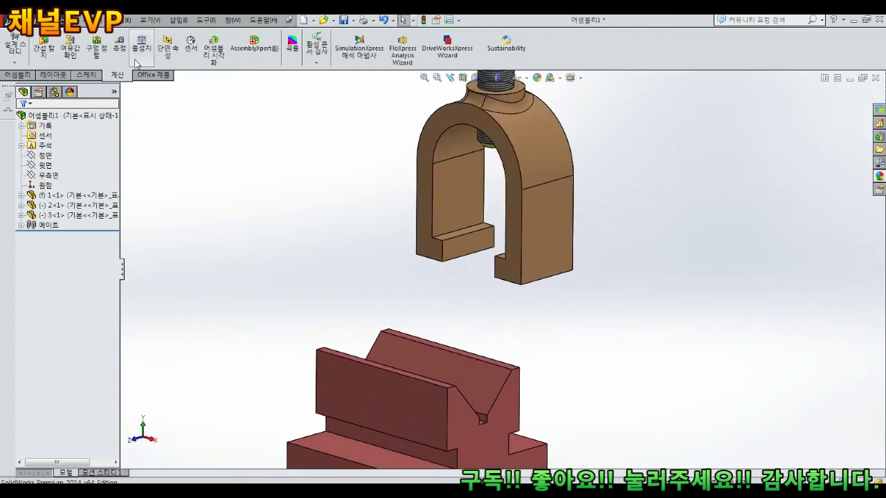
pyautogui.click(15, 75)
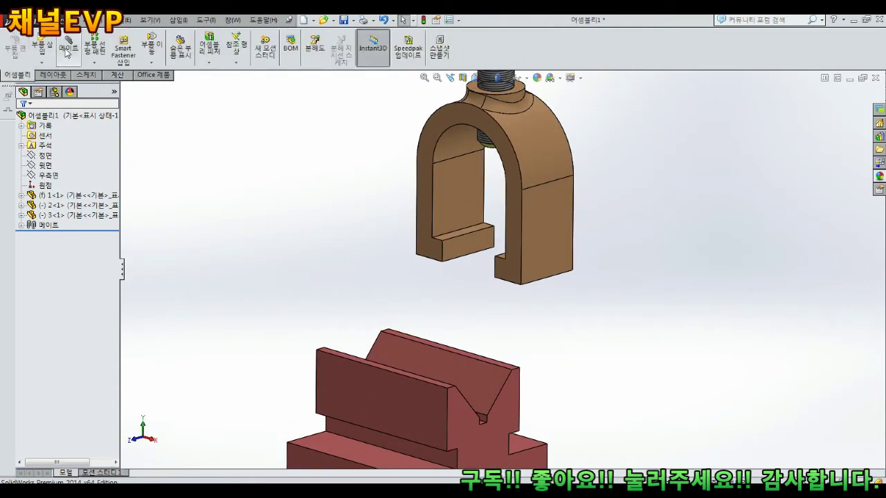
pyautogui.click(67, 49)
pyautogui.scroll(2, 439, 214)
pyautogui.scroll(-5, 489, 257)
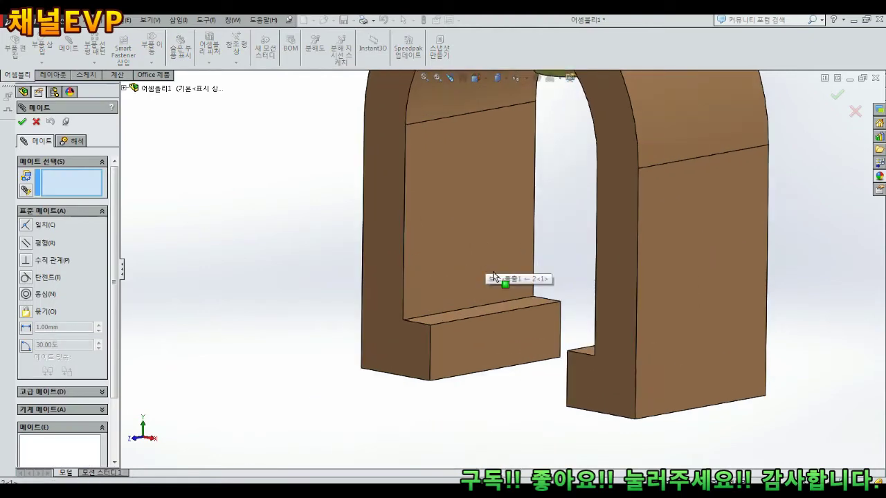
pyautogui.scroll(2, 493, 277)
pyautogui.click(505, 304)
pyautogui.scroll(2, 506, 301)
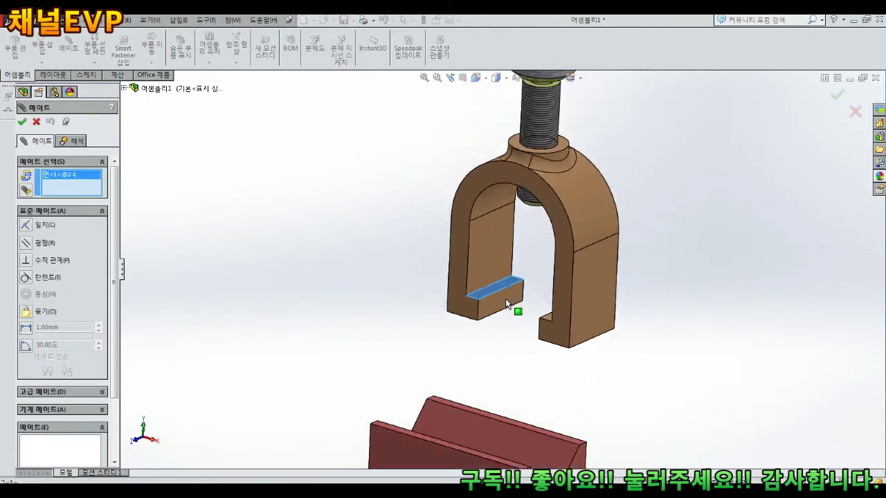
pyautogui.scroll(3, 505, 304)
pyautogui.moveTo(533, 378); pyautogui.dragTo(495, 363, button='middle')
pyautogui.scroll(-8, 496, 364)
pyautogui.moveTo(488, 325); pyautogui.dragTo(488, 291, button='middle')
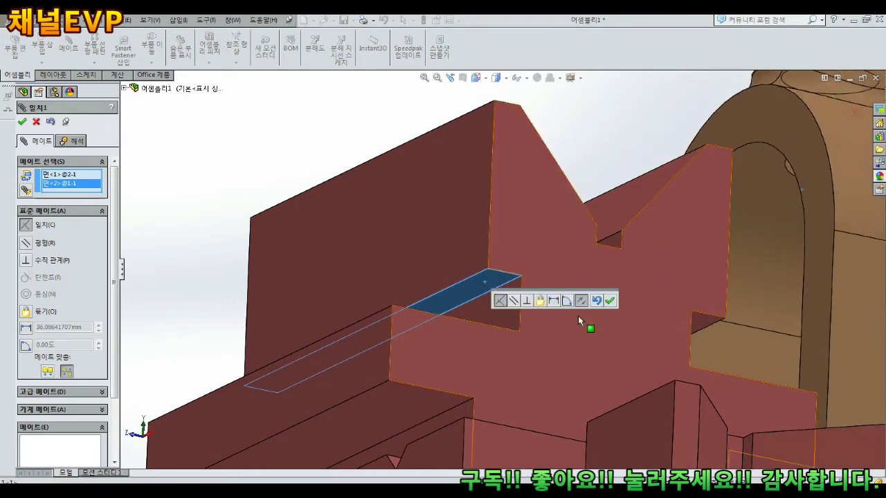
pyautogui.click(610, 301)
# Step: Reposition the clamp alongside the V-groove section of the base block
pyautogui.scroll(5, 605, 325)
pyautogui.moveTo(600, 344); pyautogui.dragTo(643, 170, button='middle')
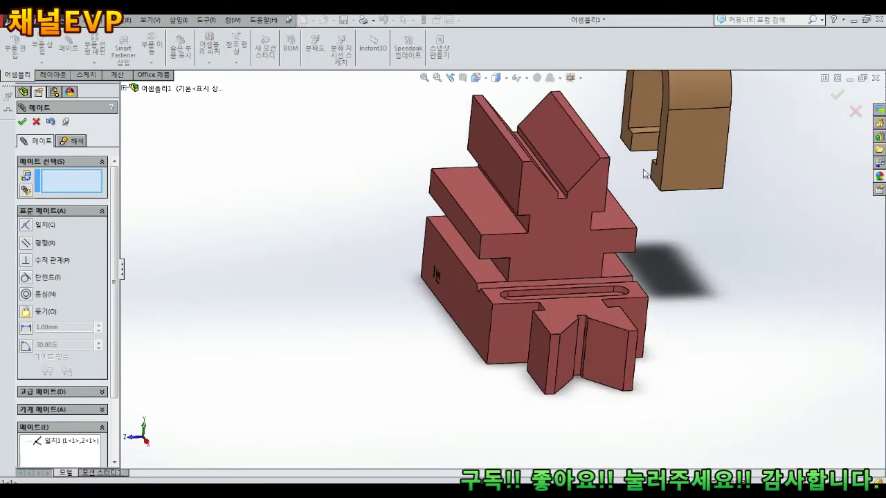
pyautogui.scroll(-5, 643, 165)
pyautogui.scroll(6, 642, 166)
pyautogui.scroll(-5, 643, 166)
pyautogui.moveTo(588, 143); pyautogui.dragTo(319, 96)
pyautogui.moveTo(362, 182); pyautogui.dragTo(476, 222, button='middle')
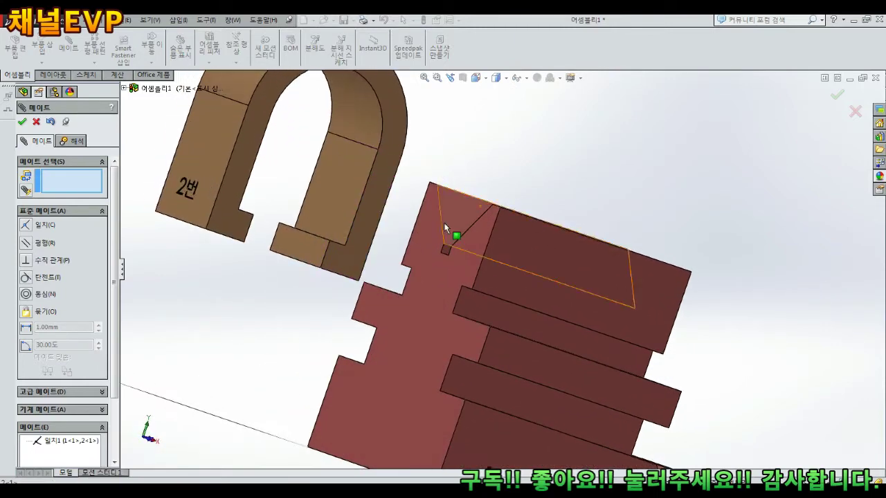
# Step: Add a coincident mate between the inner end face of the clamp's lip and the vertical wall of the base block's upper side groove
pyautogui.scroll(5, 416, 258)
pyautogui.moveTo(457, 257); pyautogui.dragTo(406, 249, button='middle')
pyautogui.scroll(-5, 482, 252)
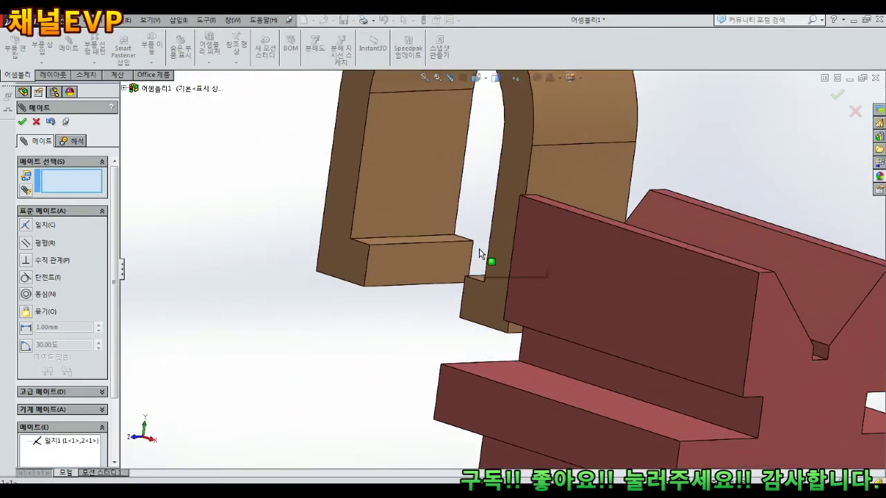
pyautogui.moveTo(424, 256); pyautogui.dragTo(612, 351, button='middle')
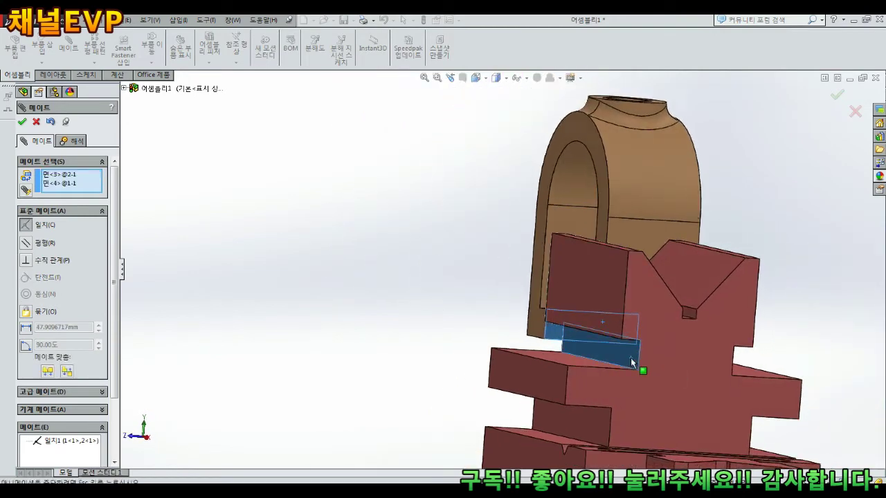
pyautogui.click(755, 377)
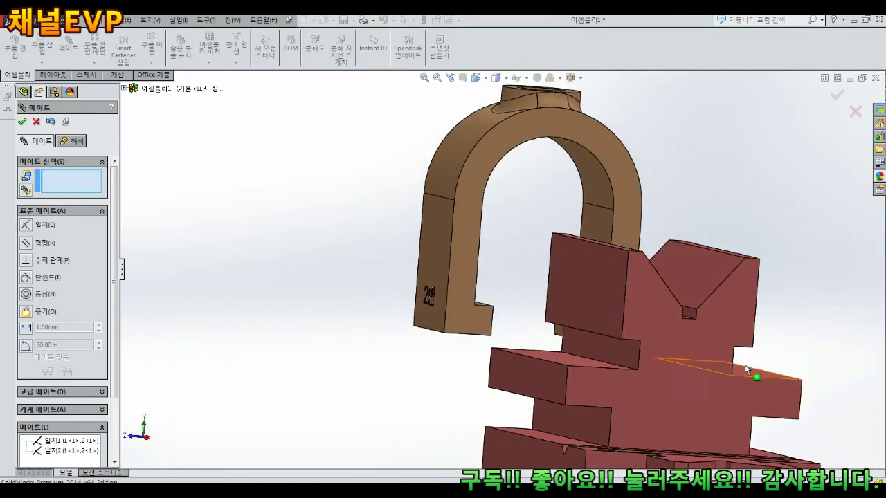
# Step: Slide the clamp along the base block's upper side grooves so that it straddles the V-groove section
pyautogui.scroll(2, 750, 371)
pyautogui.moveTo(665, 339); pyautogui.dragTo(696, 352, button='middle')
pyautogui.moveTo(410, 205); pyautogui.dragTo(551, 292)
pyautogui.scroll(3, 554, 291)
pyautogui.scroll(-1, 566, 275)
pyautogui.moveTo(540, 287); pyautogui.dragTo(615, 265, button='middle')
pyautogui.moveTo(511, 297); pyautogui.dragTo(518, 300)
pyautogui.moveTo(532, 306); pyautogui.dragTo(523, 266, button='middle')
pyautogui.scroll(3, 523, 266)
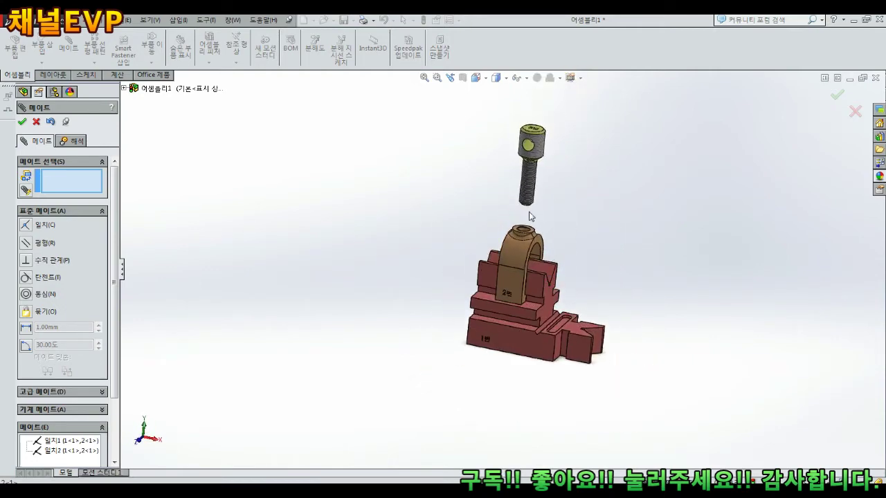
# Step: Lower the screw into the hole on top of the clamp and close the Mate command
pyautogui.scroll(-1, 531, 181)
pyautogui.moveTo(522, 270)
pyautogui.mouseDown()
pyautogui.moveTo(528, 274)
pyautogui.moveTo(502, 269)
pyautogui.moveTo(519, 273)
pyautogui.mouseUp()
pyautogui.moveTo(533, 147); pyautogui.dragTo(524, 193)
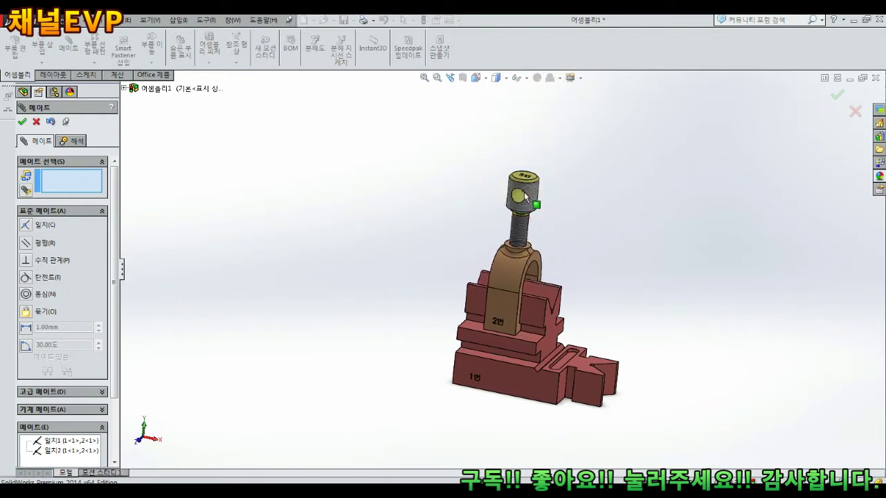
pyautogui.moveTo(507, 279); pyautogui.dragTo(513, 280)
pyautogui.moveTo(552, 287); pyautogui.dragTo(556, 269, button='middle')
pyautogui.scroll(2, 541, 287)
pyautogui.scroll(-4, 514, 274)
pyautogui.scroll(2, 551, 259)
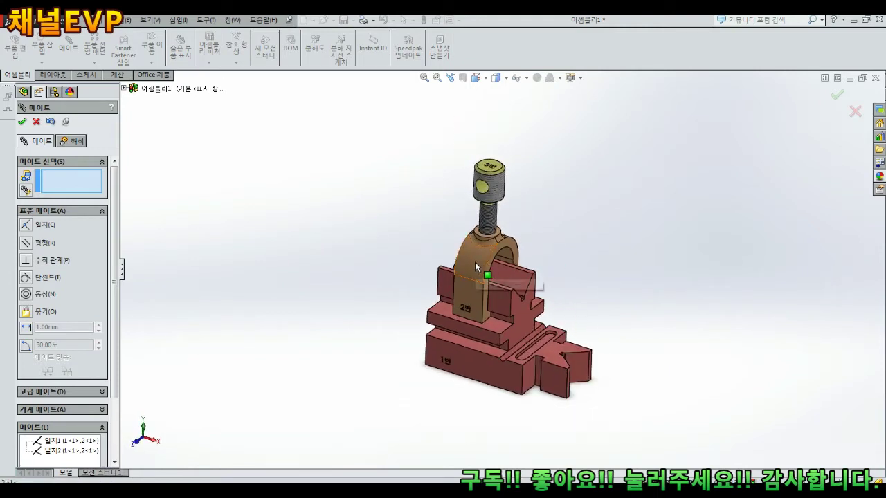
pyautogui.click(475, 261)
pyautogui.scroll(2, 519, 267)
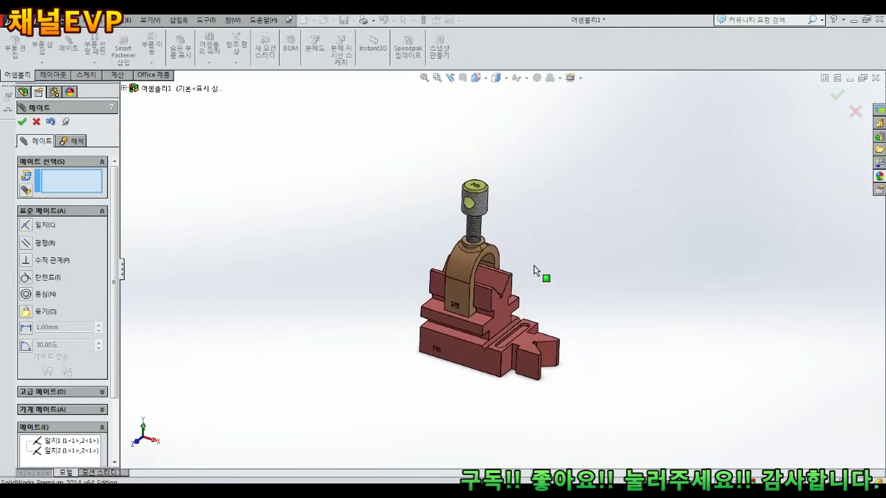
pyautogui.moveTo(531, 276); pyautogui.dragTo(372, 227, button='middle')
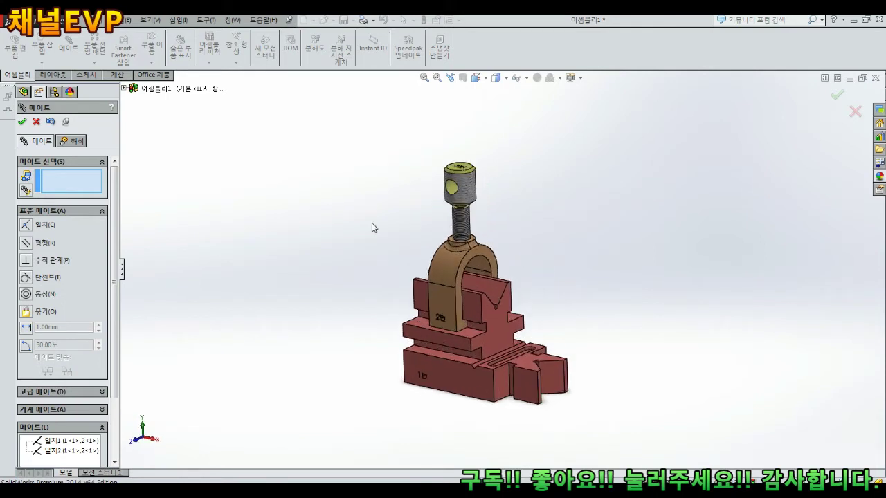
pyautogui.click(23, 122)
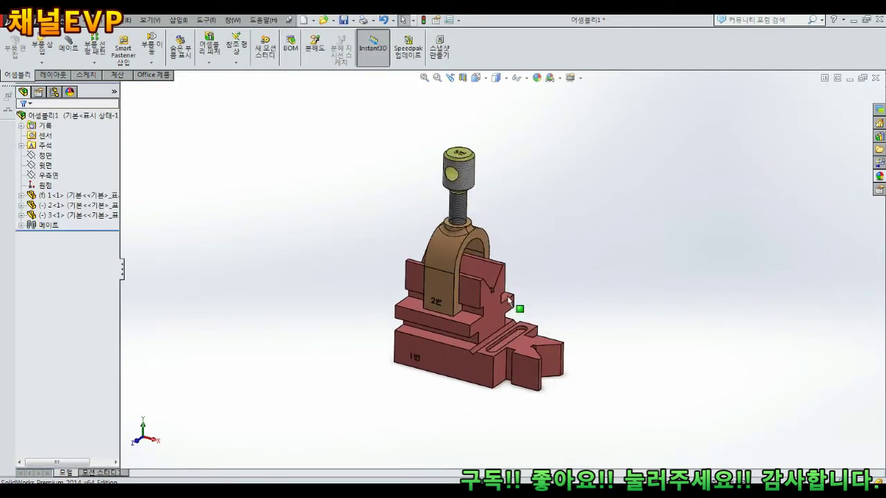
# Step: Copy the clamp and the screw, placing the second pair beside the assembly
pyautogui.keyDown('ctrl'); pyautogui.moveTo(447, 247); pyautogui.dragTo(594, 234); pyautogui.keyUp('ctrl')
pyautogui.keyDown('ctrl'); pyautogui.moveTo(535, 203); pyautogui.dragTo(675, 195); pyautogui.keyUp('ctrl')
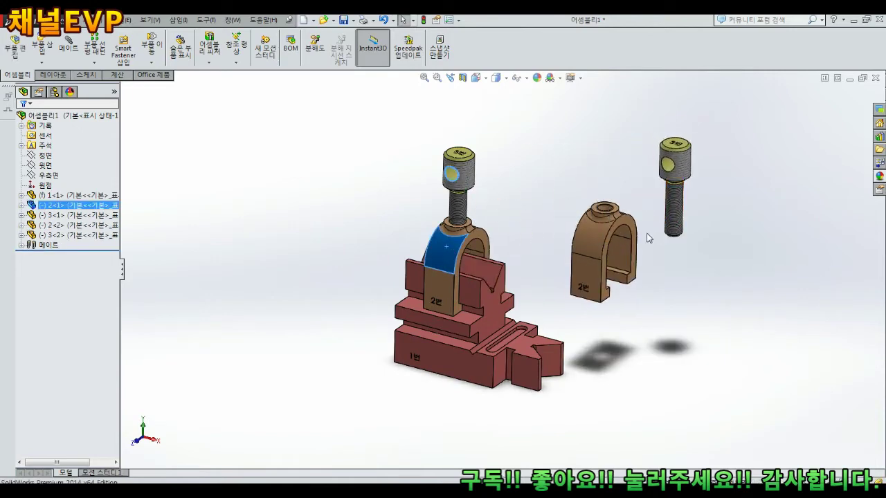
pyautogui.click(649, 234)
# Step: Add a concentric mate between the copied clamp's hole and the copied screw's shank, then lower the copied clamp beside the base block
pyautogui.scroll(2, 635, 258)
pyautogui.scroll(-3, 597, 257)
pyautogui.scroll(3, 567, 276)
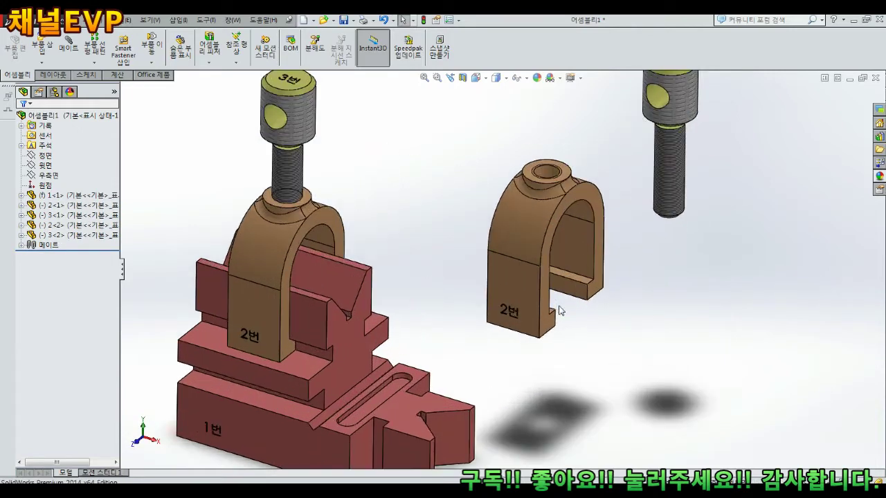
pyautogui.click(76, 48)
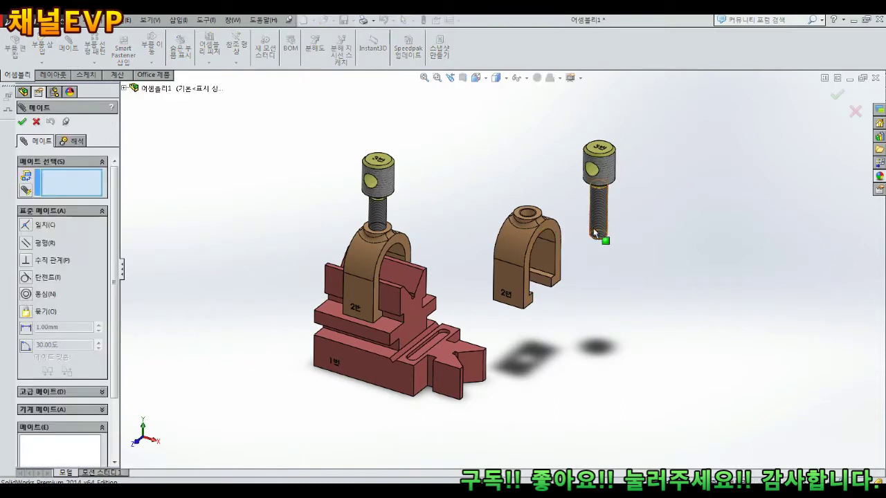
pyautogui.click(530, 219)
pyautogui.click(678, 191)
pyautogui.moveTo(604, 249); pyautogui.dragTo(509, 316)
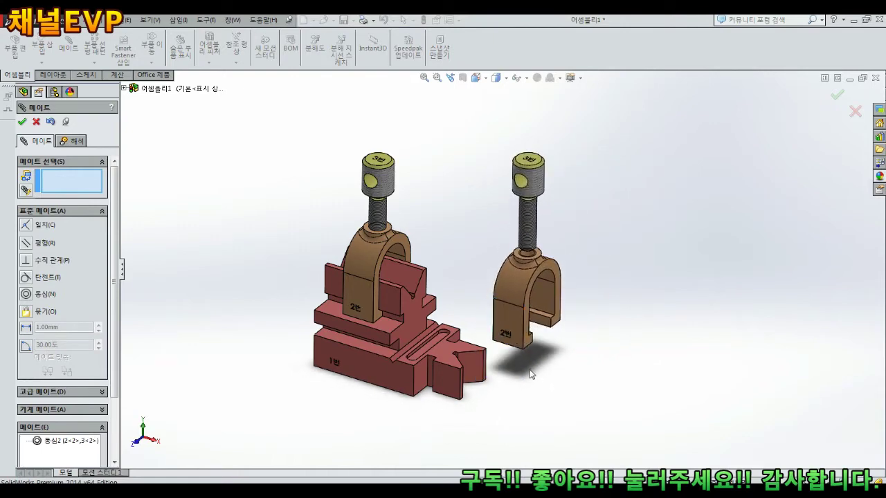
pyautogui.press('Escape')
# Step: Add a coincident mate between the copied clamp's lip end face and the inner wall of the notch near the base block's lower V-groove
pyautogui.scroll(-3, 512, 339)
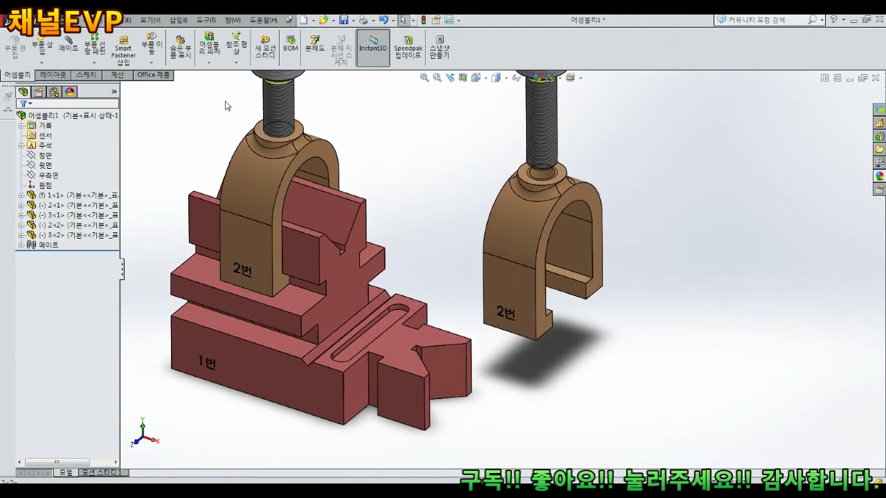
pyautogui.click(78, 55)
pyautogui.scroll(-4, 561, 301)
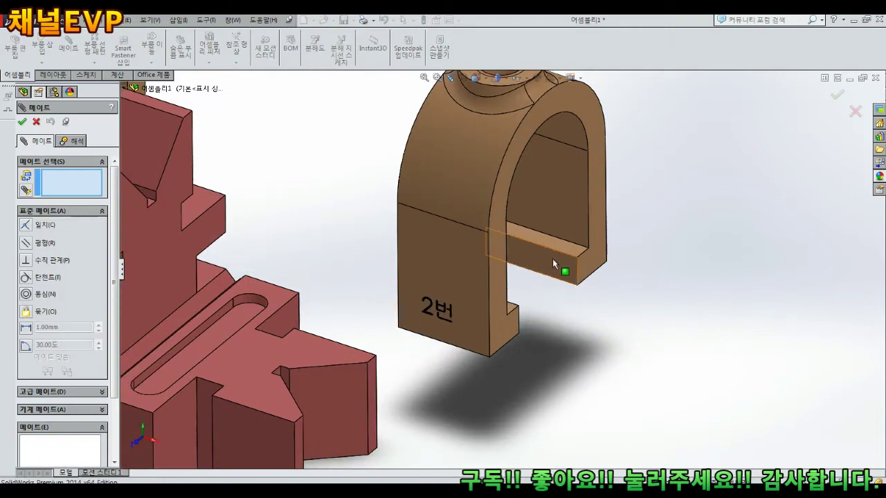
pyautogui.click(551, 258)
pyautogui.scroll(3, 551, 258)
pyautogui.moveTo(356, 358); pyautogui.dragTo(346, 318, button='middle')
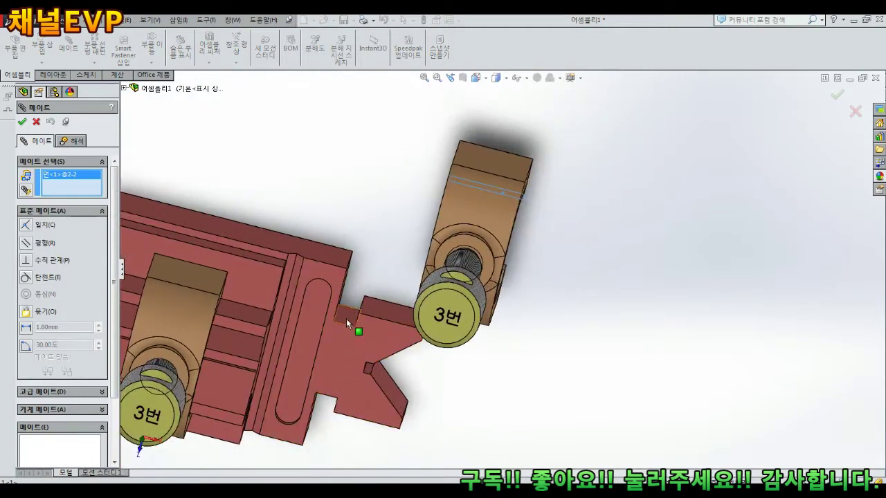
pyautogui.scroll(-3, 346, 318)
pyautogui.click(367, 304)
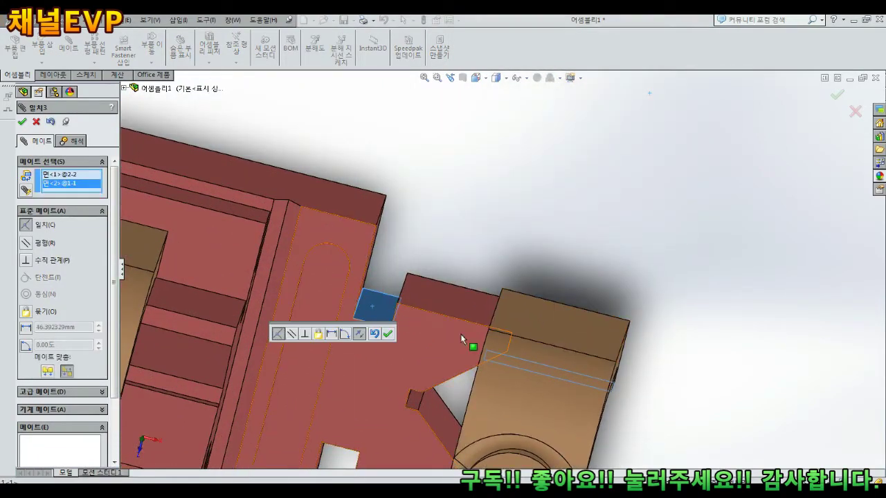
pyautogui.click(388, 334)
# Step: Add a coincident mate between the upper face of the copied clamp's lip and the adjoining side face of the base block's lower notch
pyautogui.scroll(3, 396, 346)
pyautogui.moveTo(406, 357); pyautogui.dragTo(528, 299, button='middle')
pyautogui.moveTo(427, 319); pyautogui.dragTo(469, 410, button='middle')
pyautogui.scroll(-4, 288, 208)
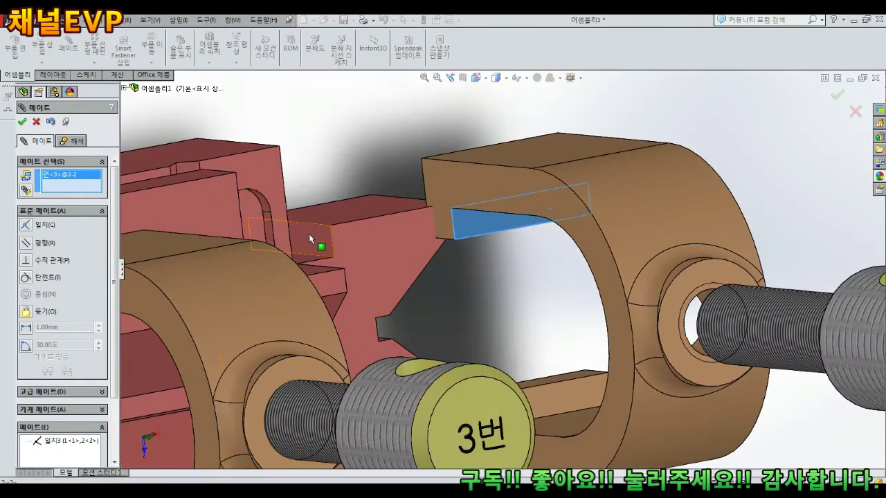
pyautogui.click(310, 240)
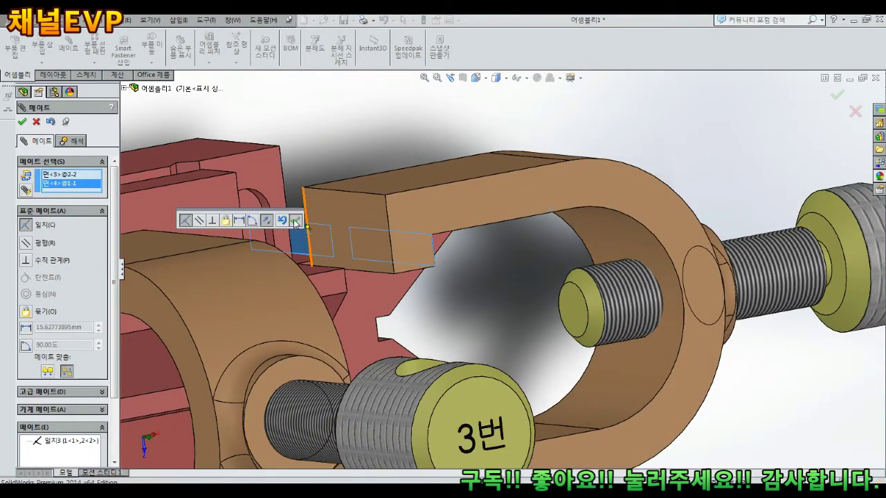
pyautogui.click(296, 223)
# Step: Lower the second clamp around the base block's lower V-groove end and close the Mate command
pyautogui.scroll(3, 408, 298)
pyautogui.moveTo(409, 297); pyautogui.dragTo(465, 184, button='middle')
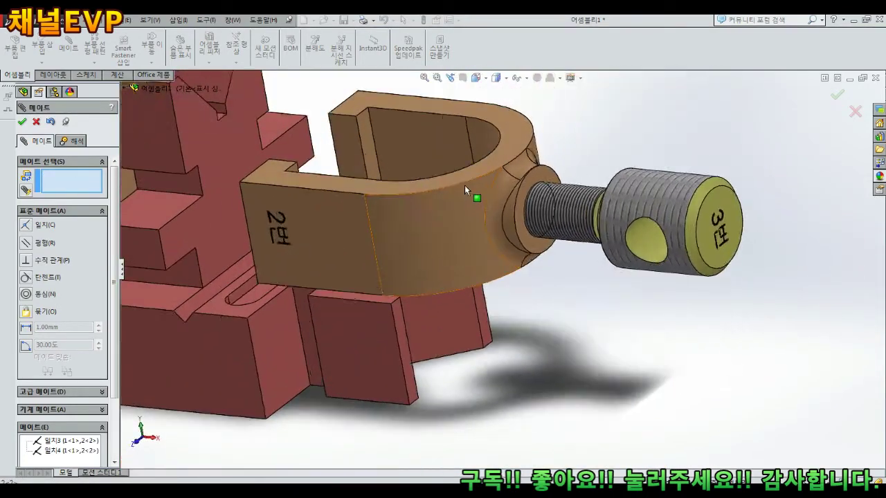
pyautogui.scroll(5, 465, 187)
pyautogui.moveTo(409, 170); pyautogui.dragTo(420, 201, button='middle')
pyautogui.moveTo(457, 267); pyautogui.dragTo(461, 303)
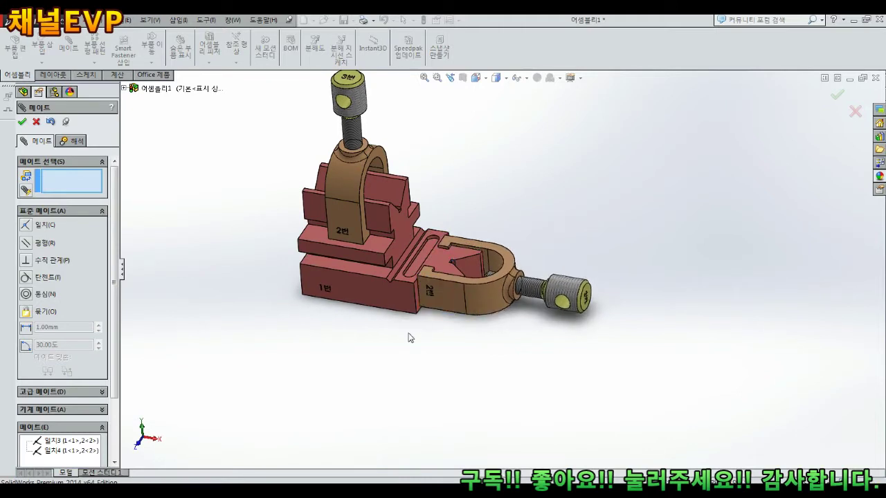
pyautogui.press('Escape')
# Step: Move the second screw further into its clamp and nudge the clamp down to line up with the base block's lower end
pyautogui.moveTo(430, 307); pyautogui.dragTo(450, 311, button='middle')
pyautogui.scroll(-3, 612, 287)
pyautogui.moveTo(611, 288); pyautogui.dragTo(594, 294)
pyautogui.moveTo(488, 287)
pyautogui.mouseDown()
pyautogui.moveTo(493, 299)
pyautogui.moveTo(484, 298)
pyautogui.mouseUp()
# Step: Save the assembly as 어셈블리1 in the 2020-01-07 folder
pyautogui.scroll(3, 483, 297)
pyautogui.moveTo(419, 245); pyautogui.dragTo(490, 244, button='middle')
pyautogui.scroll(-3, 433, 184)
pyautogui.scroll(3, 502, 257)
pyautogui.scroll(-3, 484, 246)
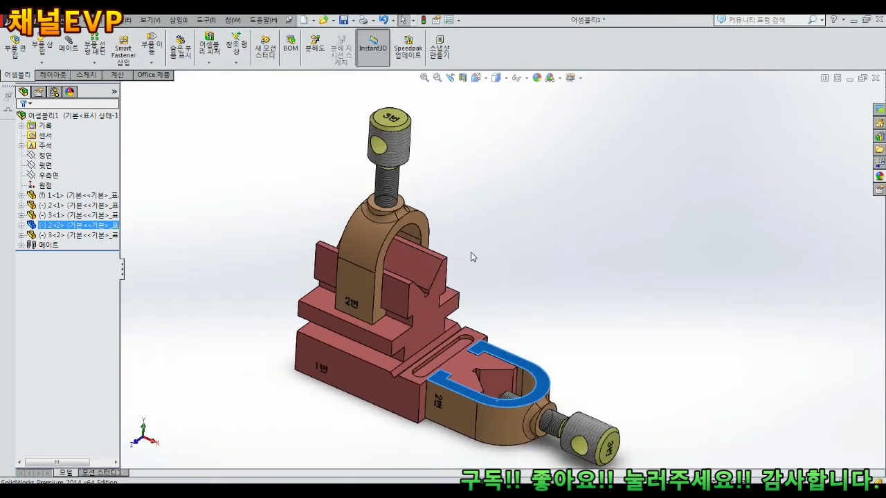
pyautogui.scroll(-1, 458, 326)
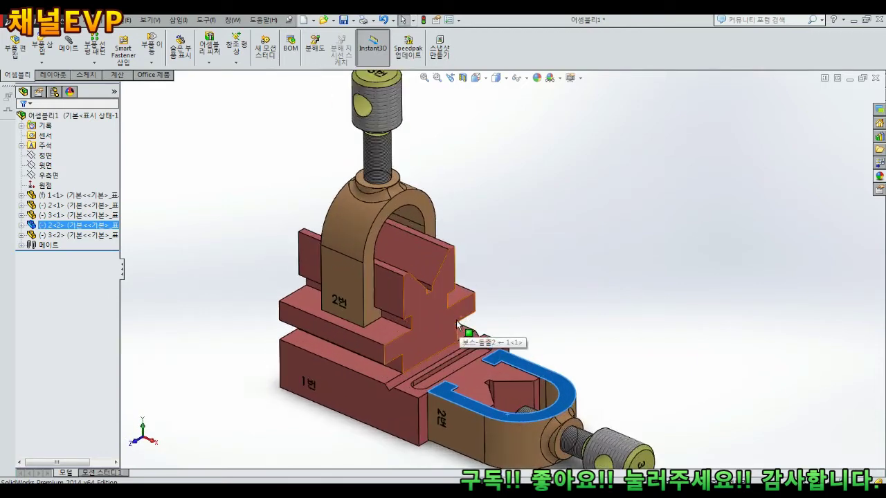
pyautogui.scroll(1, 458, 324)
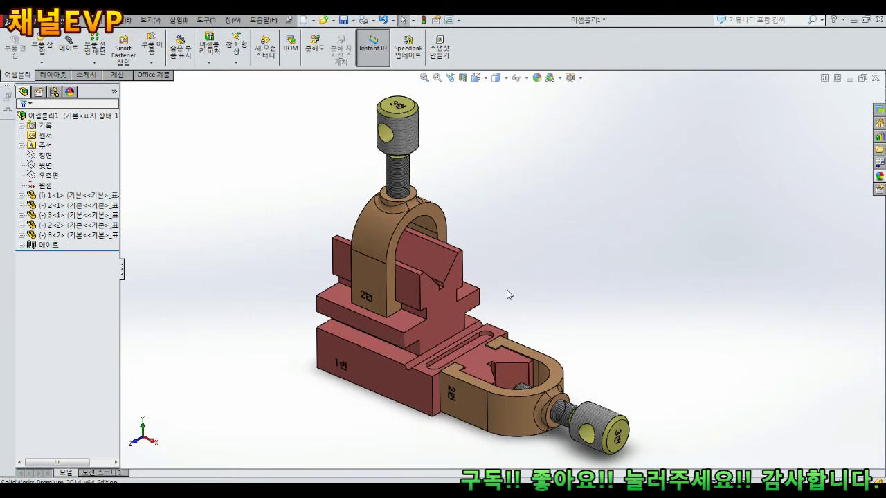
pyautogui.hotkey('ctrl', 's')
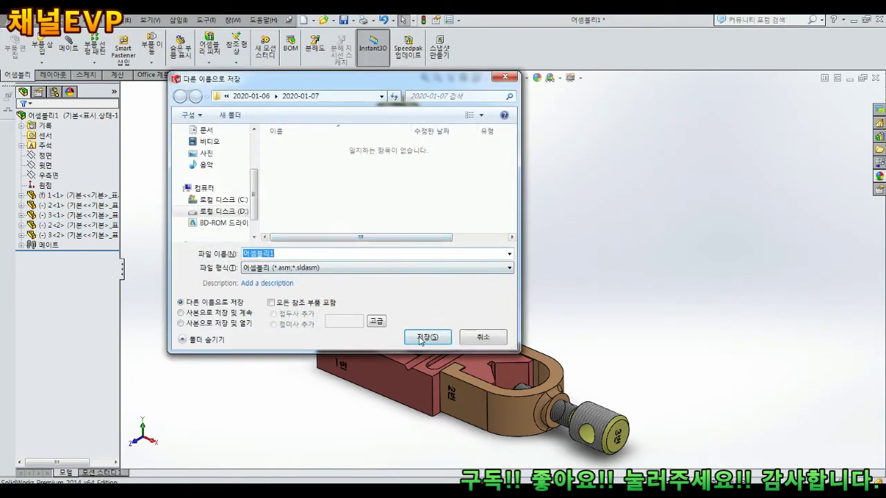
pyautogui.click(433, 343)
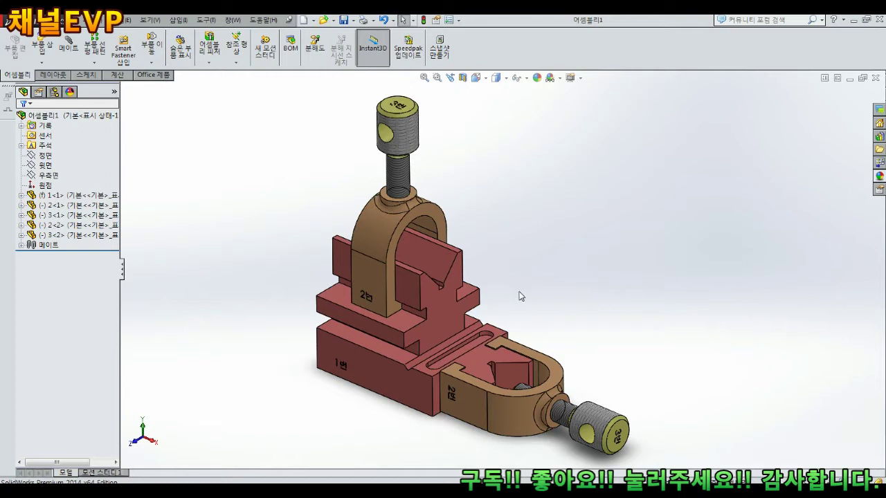
# Step: Slide the upright clamp along the base block's upper side grooves to adjust its position
pyautogui.scroll(1, 504, 322)
pyautogui.scroll(-1, 457, 305)
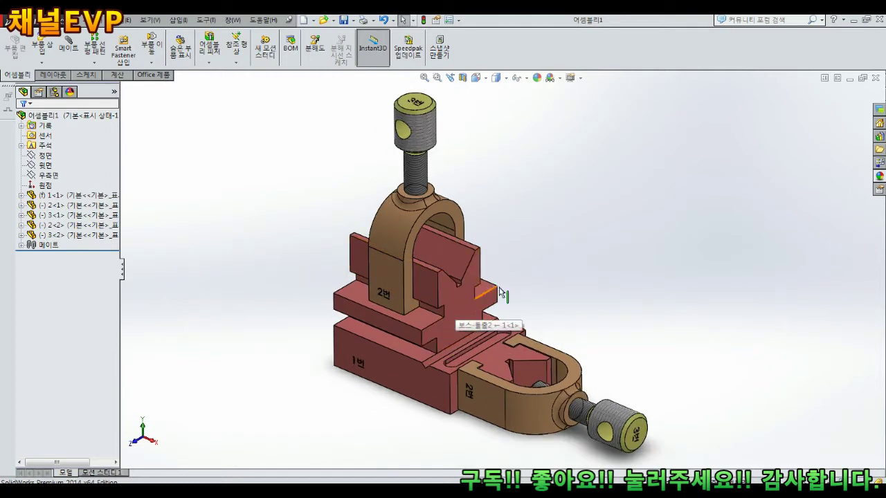
pyautogui.scroll(1, 519, 294)
pyautogui.scroll(-1, 504, 297)
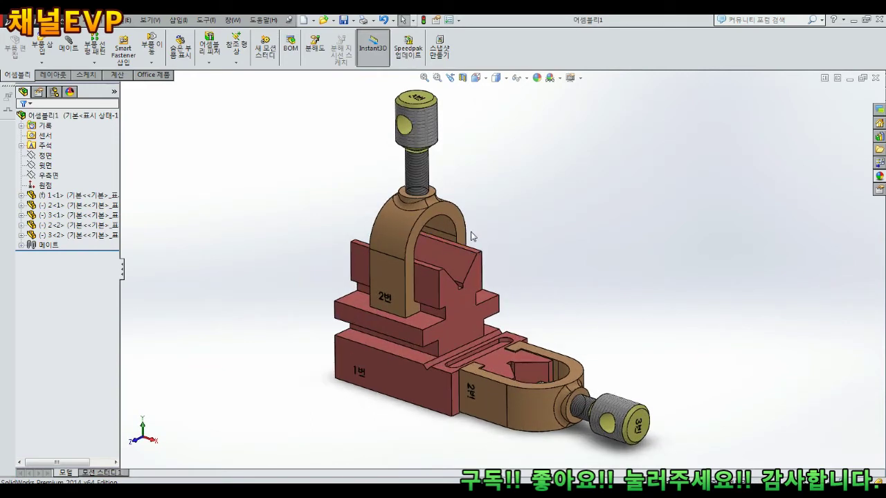
pyautogui.click(439, 207)
pyautogui.moveTo(439, 207); pyautogui.dragTo(457, 255)
pyautogui.scroll(1, 457, 254)
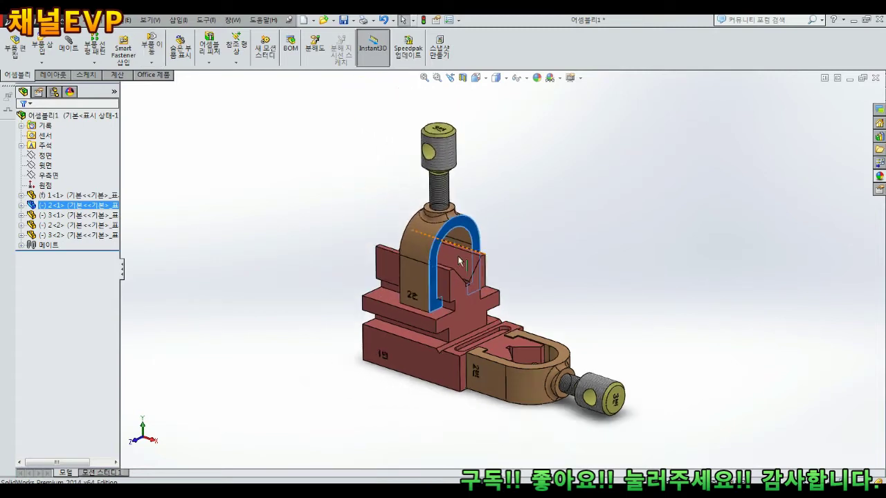
pyautogui.scroll(-2, 456, 255)
pyautogui.scroll(-3, 454, 208)
pyautogui.moveTo(451, 222); pyautogui.dragTo(455, 223)
pyautogui.scroll(2, 531, 280)
pyautogui.moveTo(532, 284); pyautogui.dragTo(552, 283, button='middle')
pyautogui.scroll(-5, 530, 323)
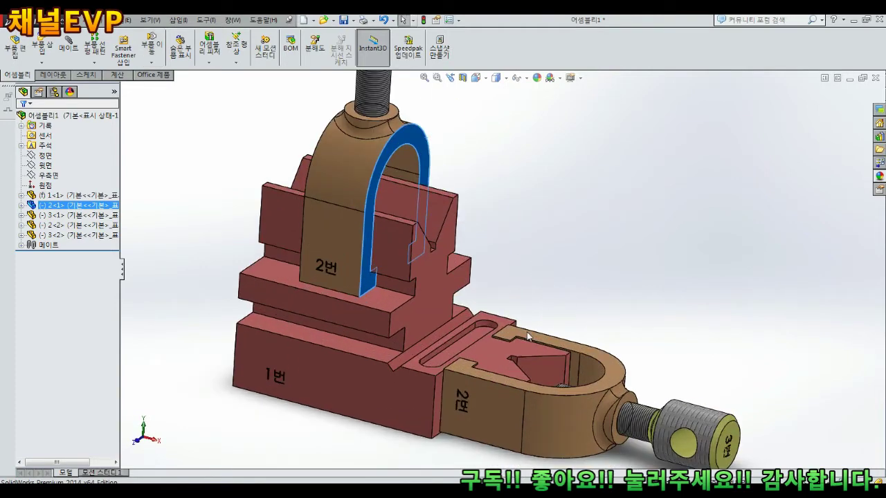
pyautogui.moveTo(536, 301); pyautogui.dragTo(528, 384, button='middle')
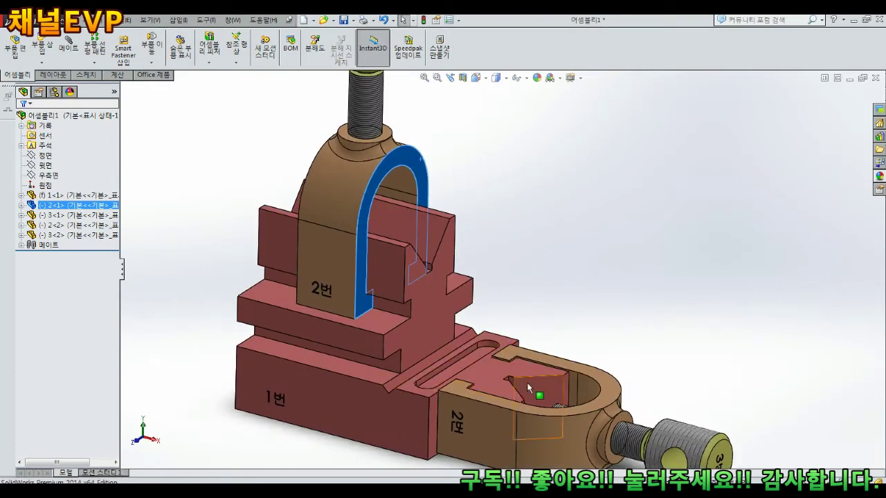
pyautogui.scroll(-3, 519, 368)
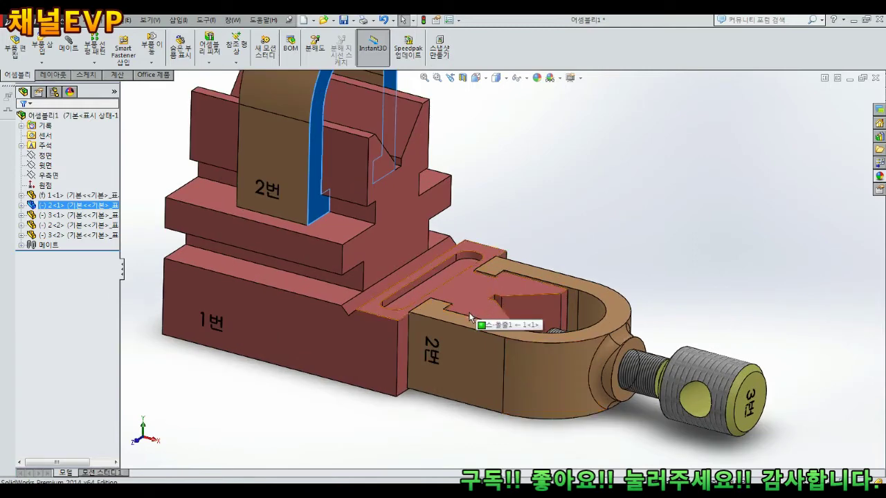
pyautogui.click(476, 356)
pyautogui.moveTo(481, 357); pyautogui.dragTo(484, 359)
pyautogui.click(69, 46)
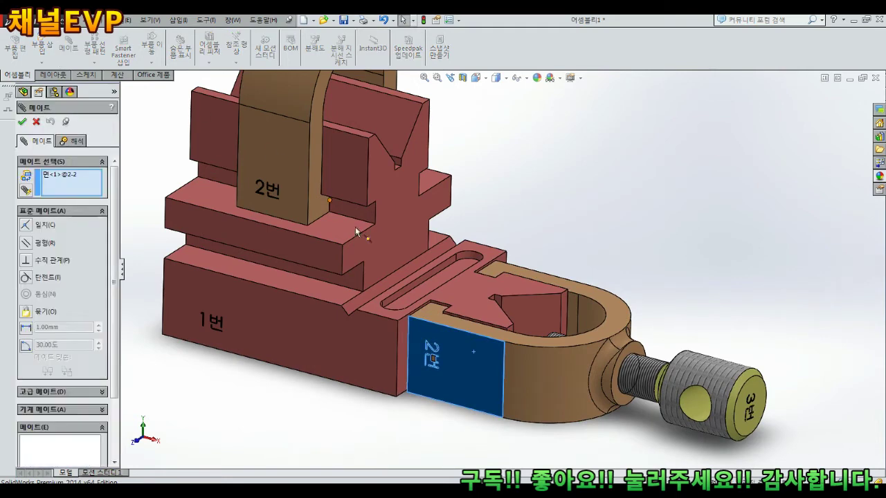
pyautogui.press('Escape')
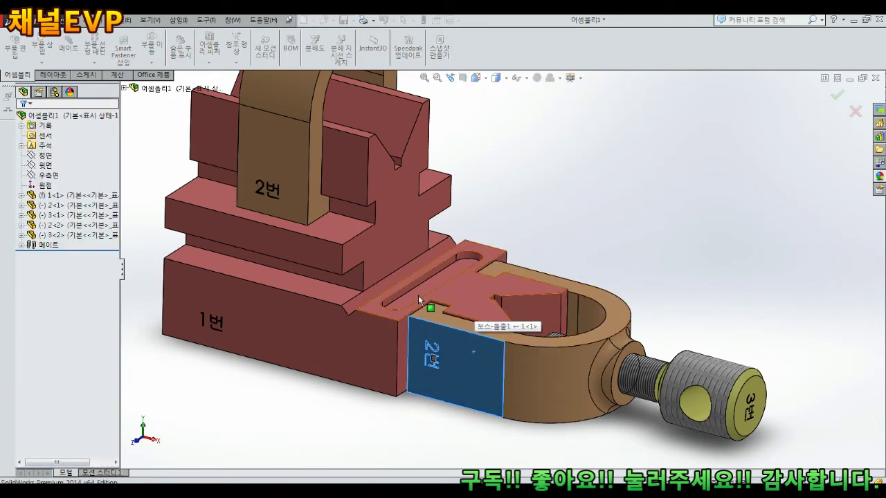
pyautogui.press('Escape')
# Step: Mate the lower clamp's upper face coincident with the base block's lower-step top face and close the Mate command
pyautogui.click(69, 46)
pyautogui.click(434, 308)
pyautogui.click(484, 301)
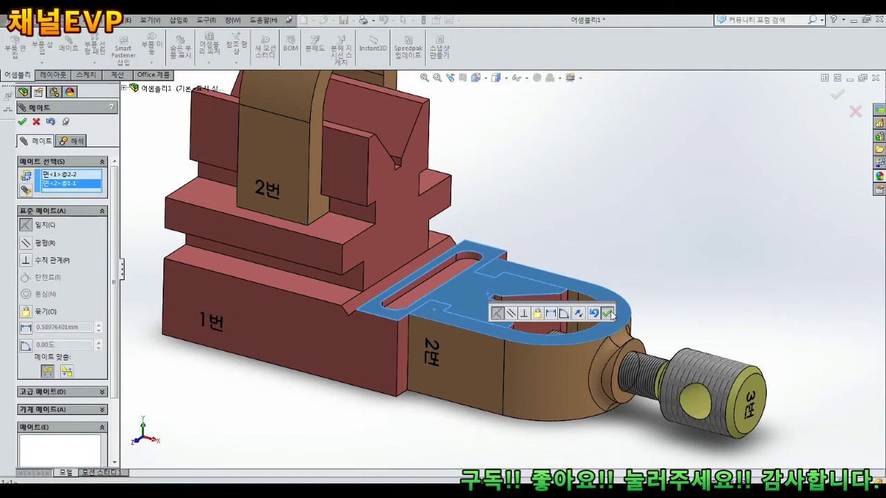
pyautogui.click(607, 313)
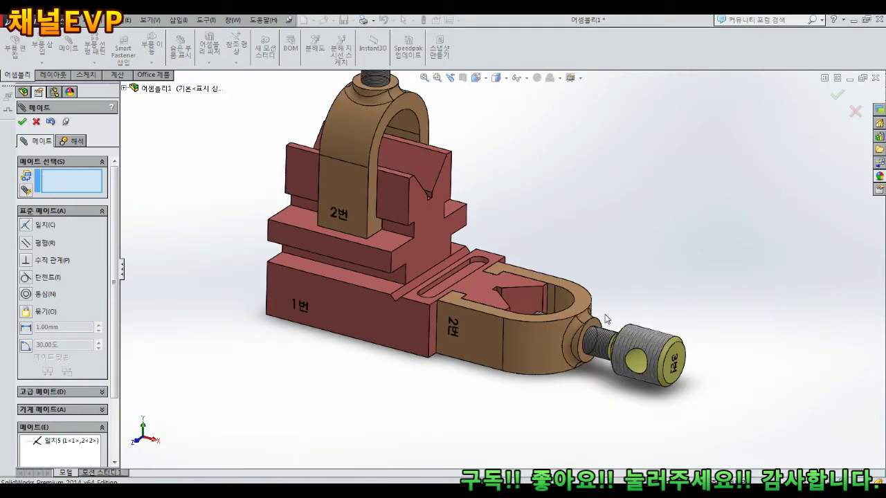
pyautogui.press('Escape')
pyautogui.scroll(2, 574, 365)
pyautogui.moveTo(574, 364); pyautogui.dragTo(551, 367, button='middle')
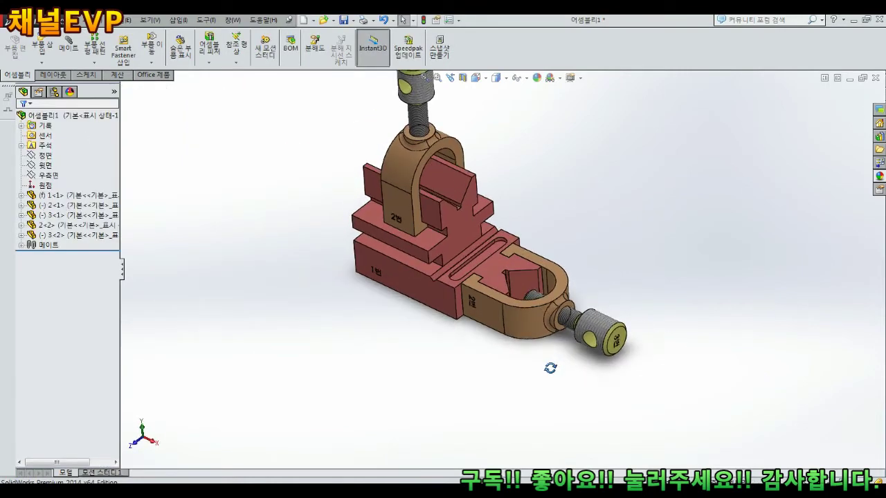
pyautogui.moveTo(523, 313)
pyautogui.mouseDown()
pyautogui.moveTo(544, 301)
pyautogui.moveTo(527, 296)
pyautogui.mouseUp()
# Step: Add a 20 mm distance mate between the base block's upper front face and the upright clamp's front face
pyautogui.moveTo(526, 295); pyautogui.dragTo(446, 213, button='middle')
pyautogui.scroll(-4, 444, 187)
pyautogui.scroll(4, 447, 212)
pyautogui.scroll(-4, 453, 229)
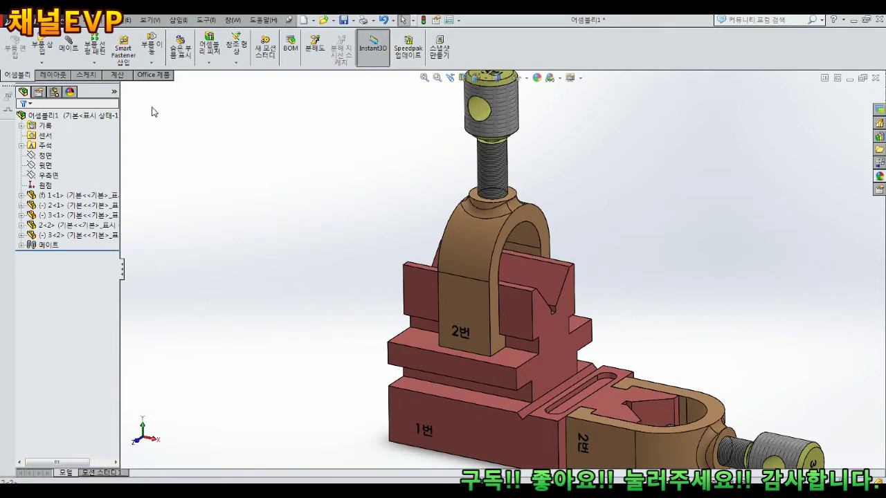
pyautogui.click(69, 45)
pyautogui.click(569, 345)
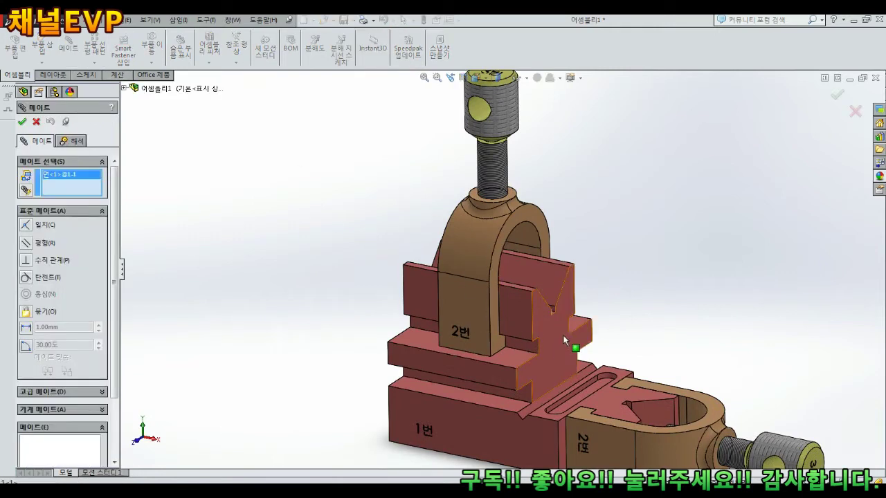
pyautogui.click(494, 320)
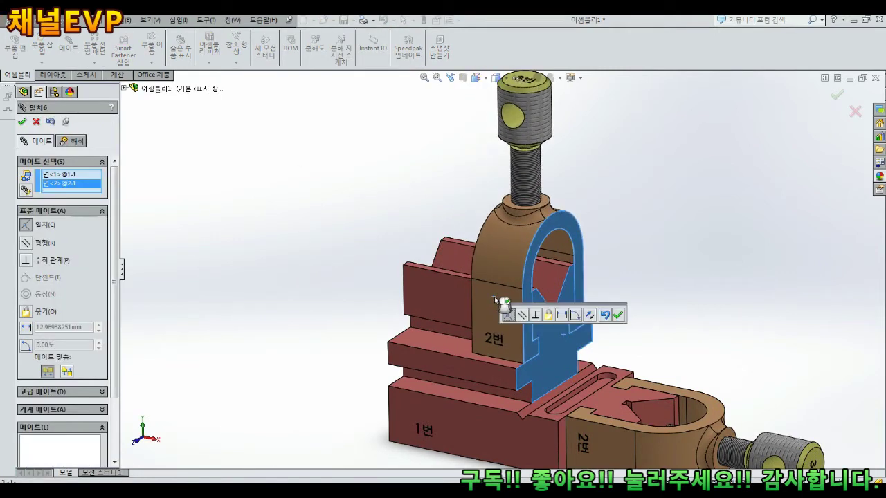
pyautogui.click(562, 315)
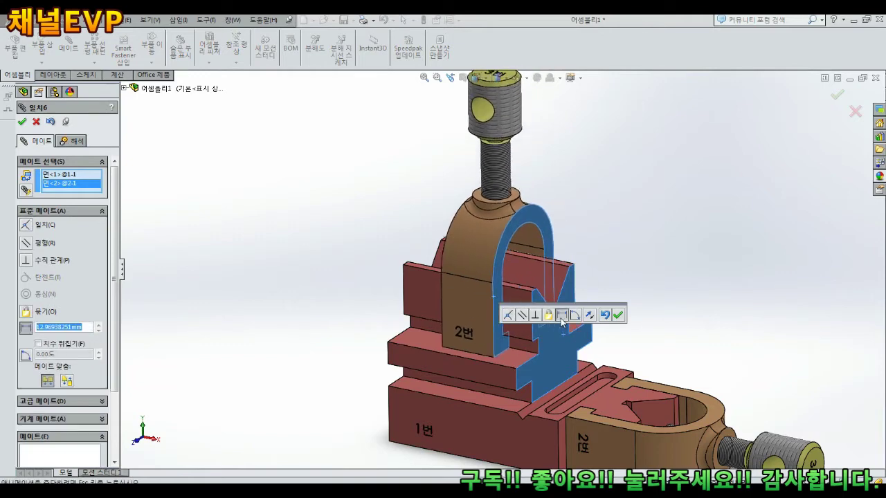
pyautogui.write('20')
pyautogui.press('Return')
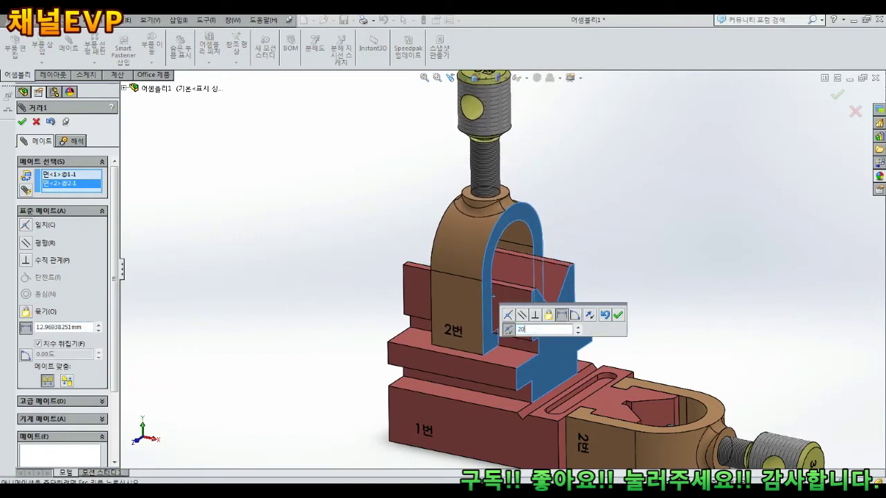
# Step: Set the upright clamp's distance mate to 15 mm, accept it and close the Mate command
pyautogui.moveTo(571, 339); pyautogui.dragTo(547, 349, button='middle')
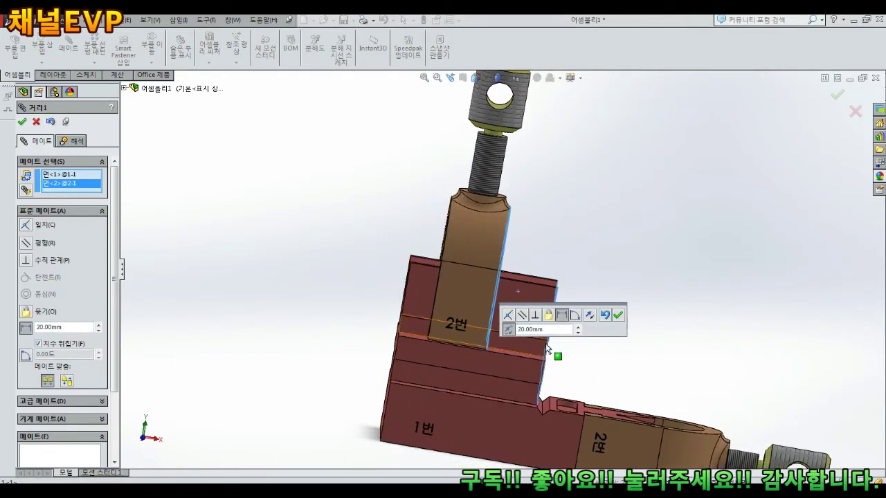
pyautogui.moveTo(563, 332); pyautogui.dragTo(421, 335)
pyautogui.write('15')
pyautogui.press('Return')
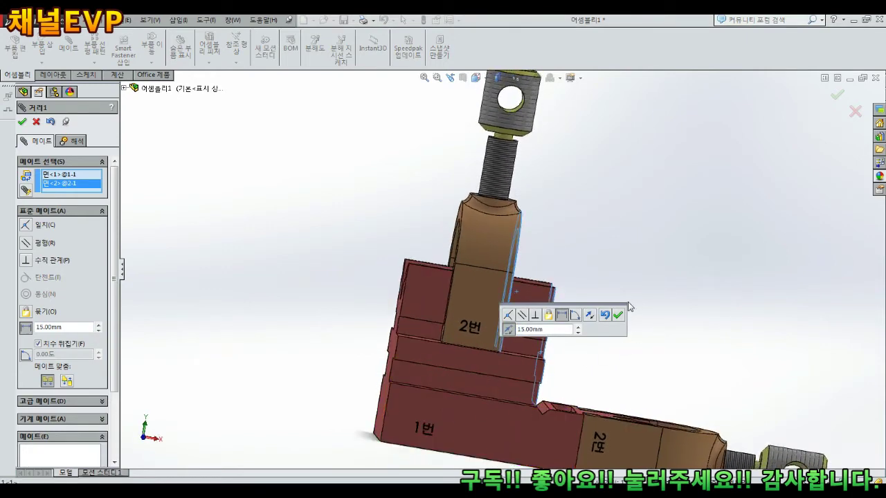
pyautogui.moveTo(626, 341); pyautogui.dragTo(522, 265, button='middle')
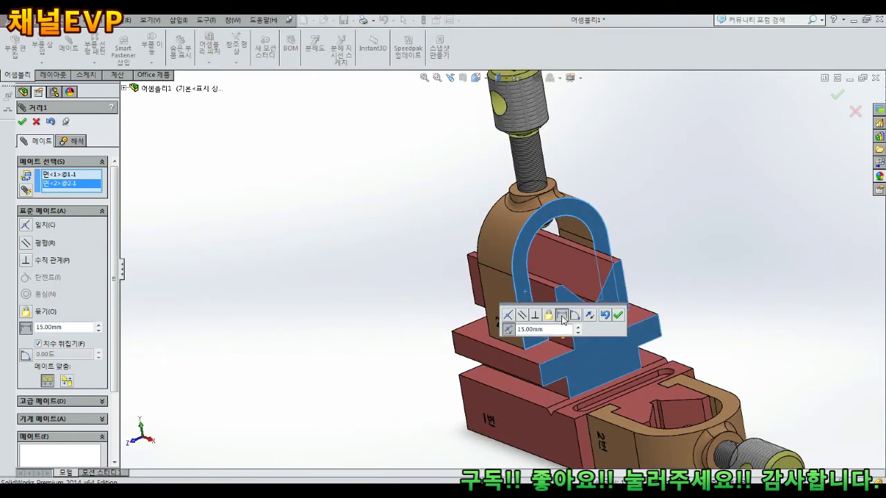
pyautogui.click(618, 317)
pyautogui.scroll(2, 689, 236)
pyautogui.moveTo(688, 237); pyautogui.dragTo(622, 265, button='middle')
pyautogui.scroll(1, 663, 268)
pyautogui.press('Escape')
# Step: Select the clamps and the base block one by one to check whether they are fully fixed
pyautogui.click(498, 253)
pyautogui.click(612, 372)
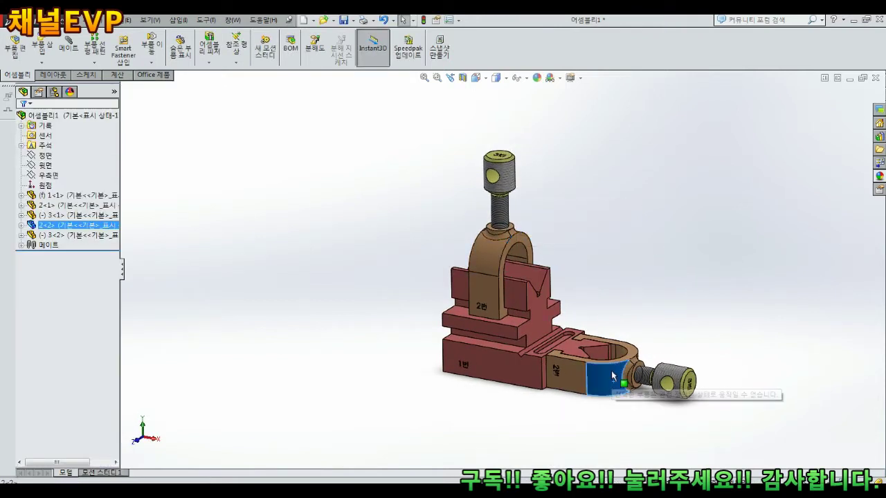
pyautogui.click(501, 272)
pyautogui.scroll(-2, 537, 297)
pyautogui.click(461, 390)
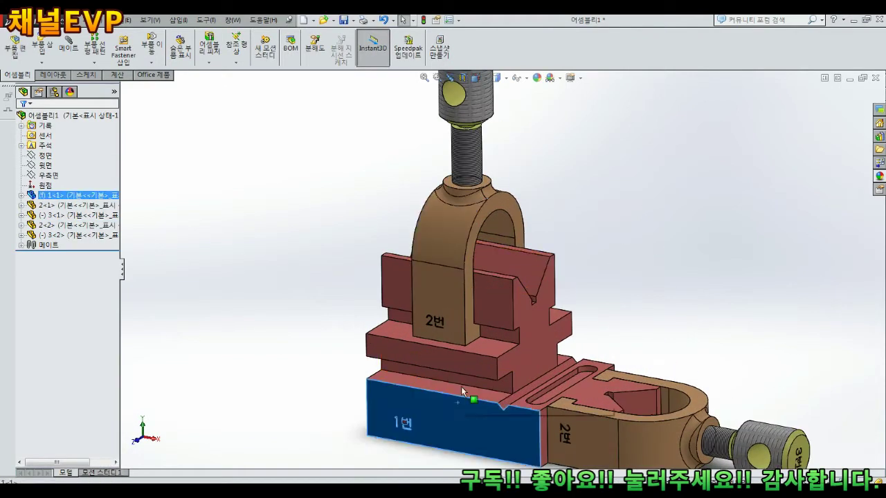
pyautogui.click(441, 260)
pyautogui.click(618, 424)
# Step: Turn and slide the lower and upright screws in their clamps to test their remaining freedom of movement
pyautogui.scroll(2, 691, 423)
pyautogui.moveTo(682, 399); pyautogui.dragTo(700, 407)
pyautogui.moveTo(483, 143)
pyautogui.mouseDown()
pyautogui.moveTo(469, 185)
pyautogui.moveTo(473, 150)
pyautogui.mouseUp()
pyautogui.moveTo(684, 396)
pyautogui.mouseDown()
pyautogui.moveTo(681, 411)
pyautogui.moveTo(685, 404)
pyautogui.mouseUp()
pyautogui.click(560, 290)
pyautogui.scroll(3, 520, 241)
pyautogui.scroll(-3, 524, 218)
pyautogui.moveTo(455, 184); pyautogui.dragTo(466, 198)
pyautogui.moveTo(465, 199); pyautogui.dragTo(472, 198, button='middle')
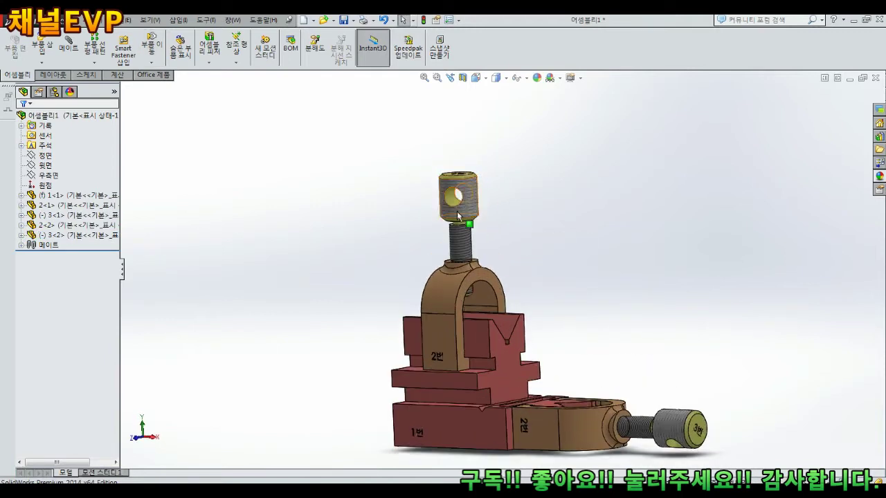
pyautogui.scroll(-3, 467, 207)
pyautogui.moveTo(483, 207); pyautogui.dragTo(477, 203)
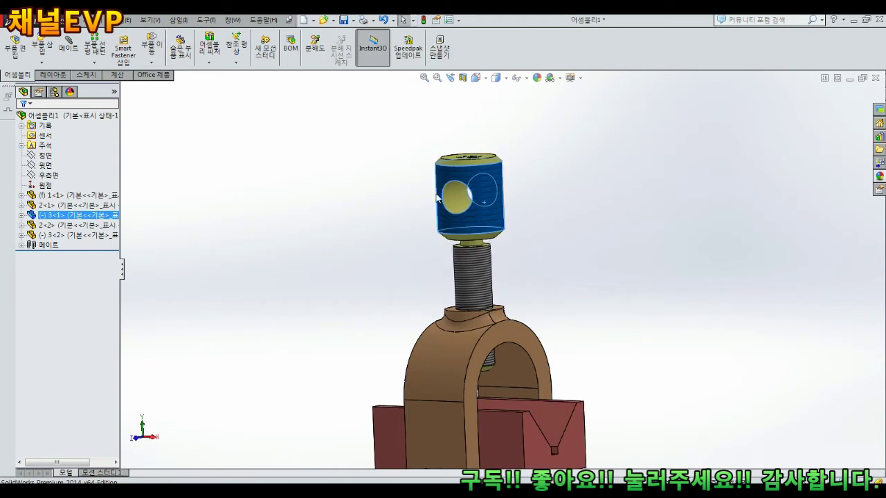
pyautogui.scroll(2, 434, 210)
pyautogui.moveTo(439, 212); pyautogui.dragTo(415, 244, button='middle')
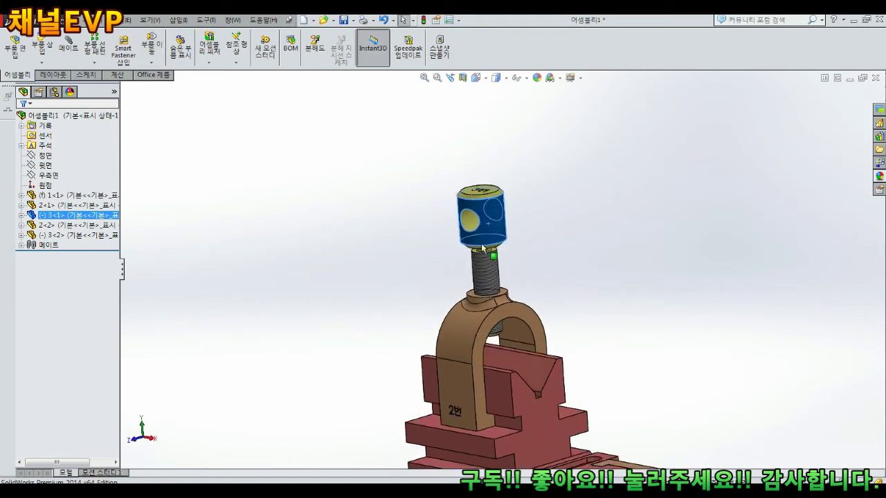
pyautogui.click(496, 228)
pyautogui.scroll(5, 520, 261)
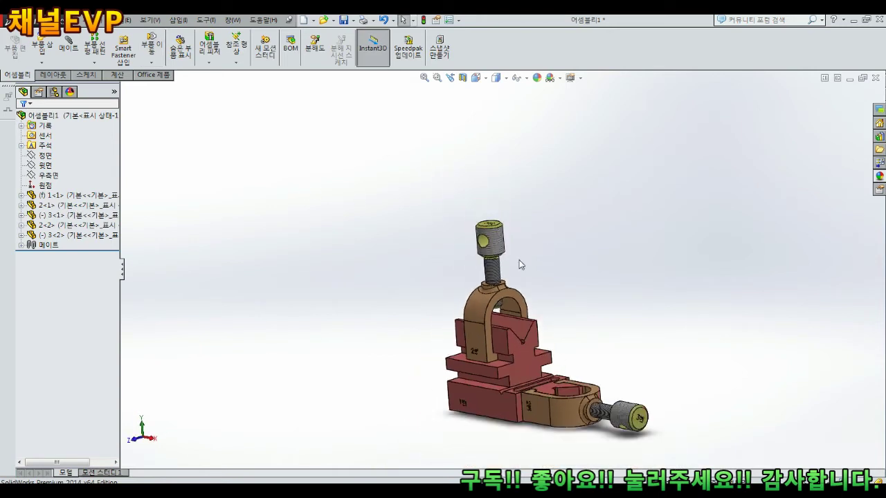
pyautogui.scroll(-5, 520, 257)
pyautogui.scroll(2, 518, 242)
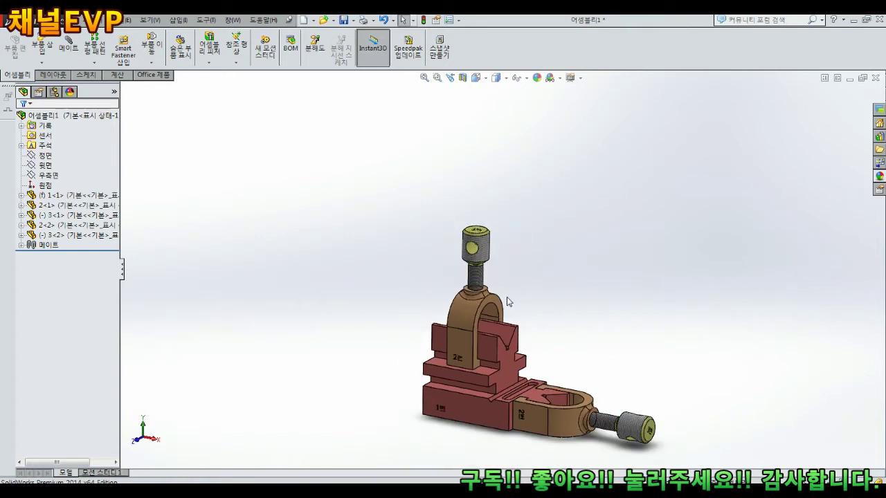
pyautogui.scroll(-1, 558, 359)
pyautogui.scroll(-2, 530, 341)
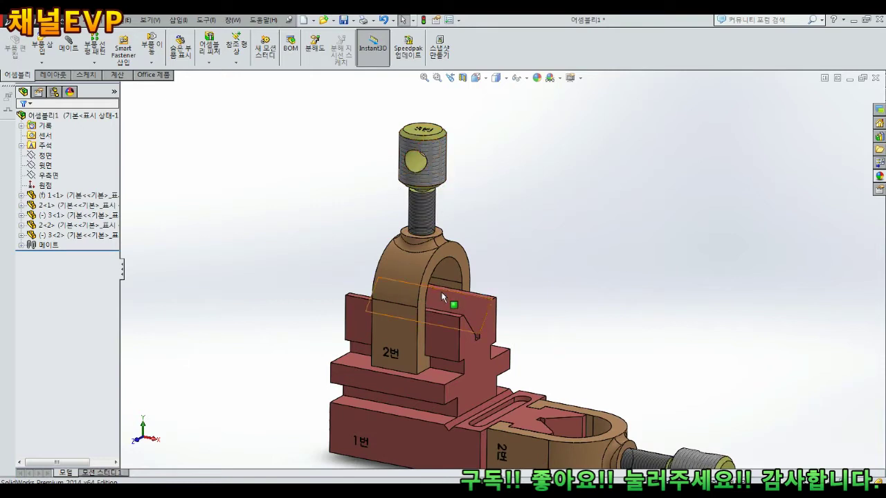
pyautogui.scroll(3, 441, 291)
pyautogui.scroll(1, 451, 281)
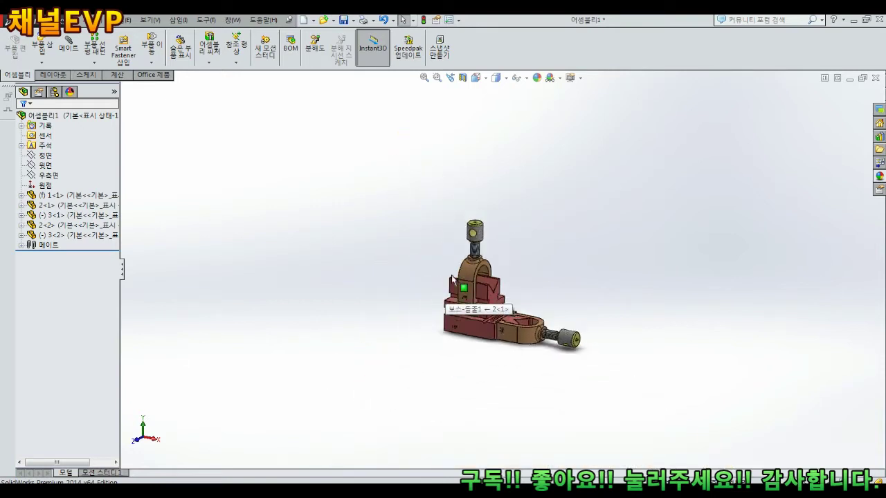
pyautogui.scroll(-3, 484, 263)
pyautogui.scroll(2, 564, 257)
pyautogui.scroll(-2, 560, 249)
pyautogui.scroll(1, 550, 237)
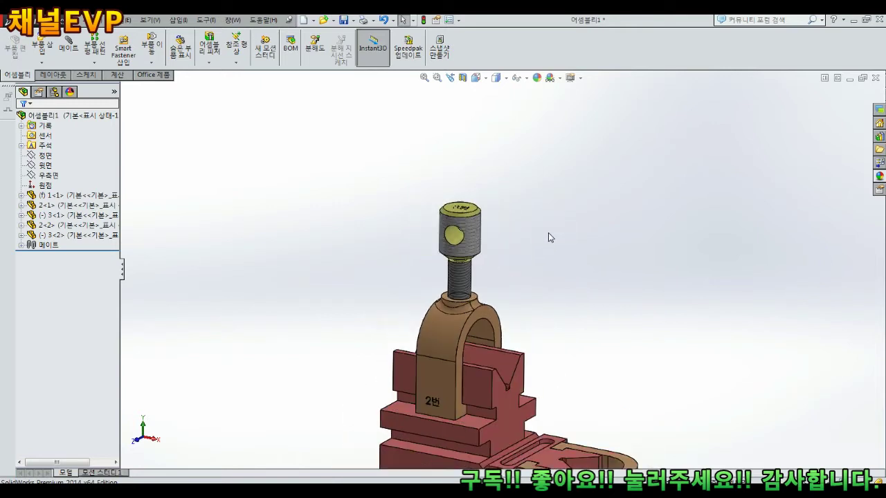
pyautogui.scroll(-1, 544, 234)
pyautogui.scroll(-1, 494, 242)
# Step: Examine the upright screw's entry 3<1> in the feature tree, including its planes and features
pyautogui.click(439, 220)
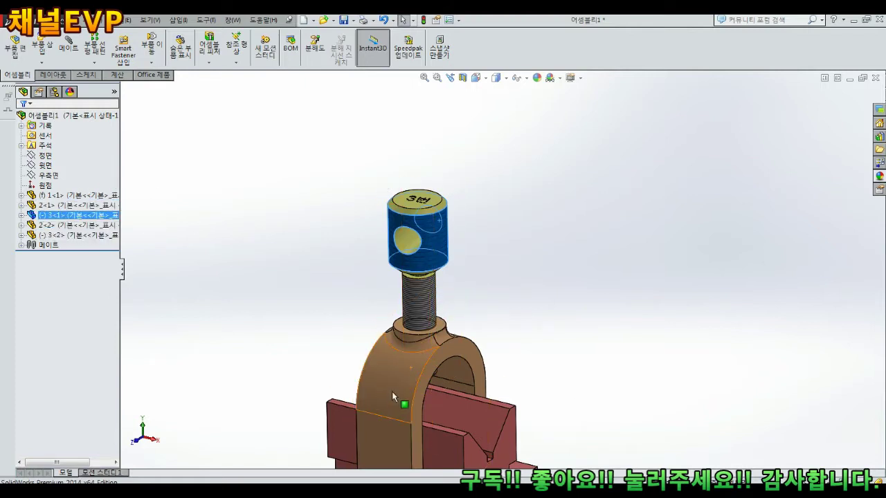
pyautogui.click(401, 371)
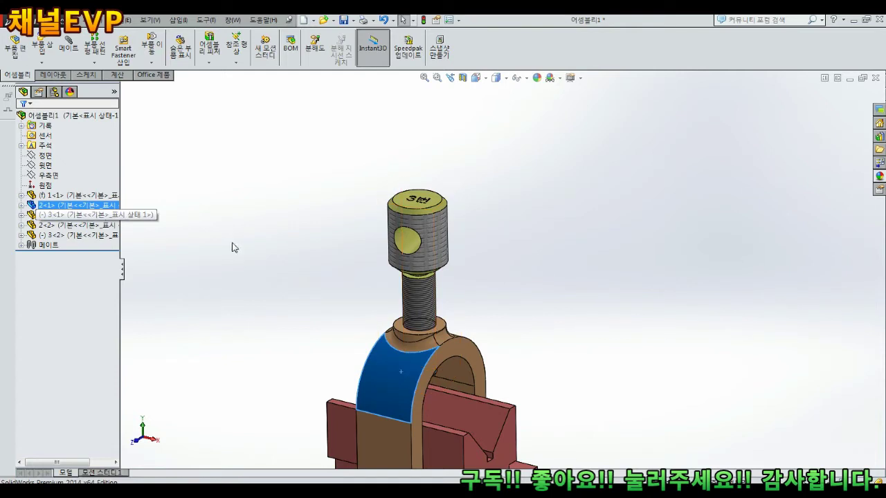
pyautogui.click(432, 227)
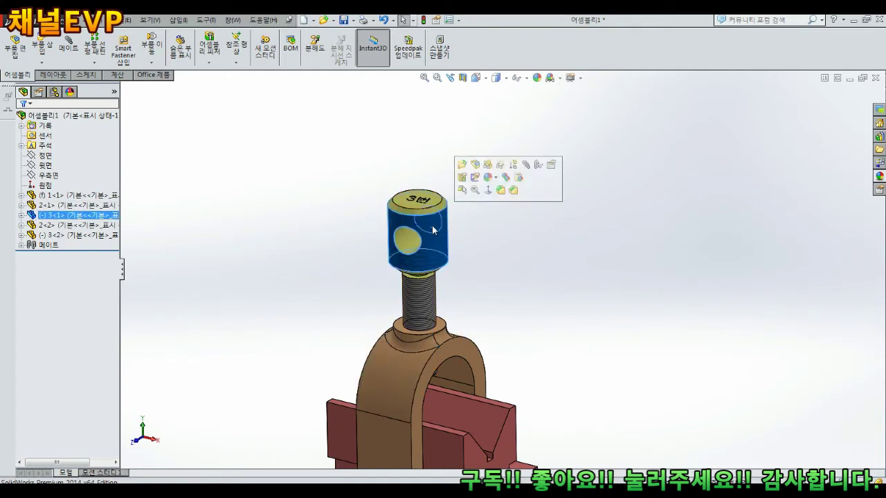
pyautogui.click(21, 216)
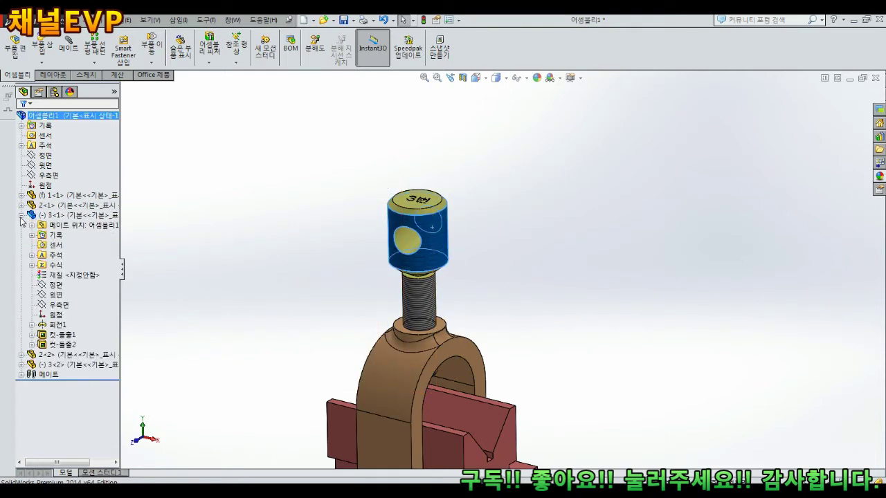
pyautogui.click(22, 215)
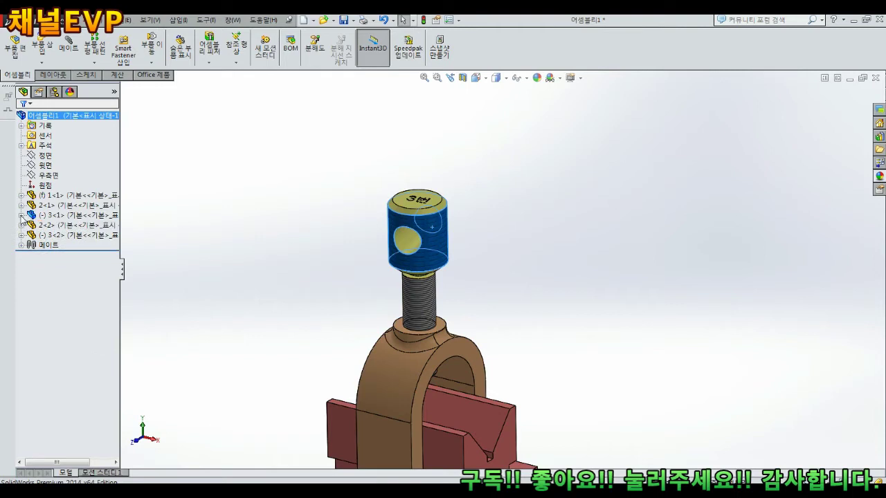
pyautogui.click(22, 215)
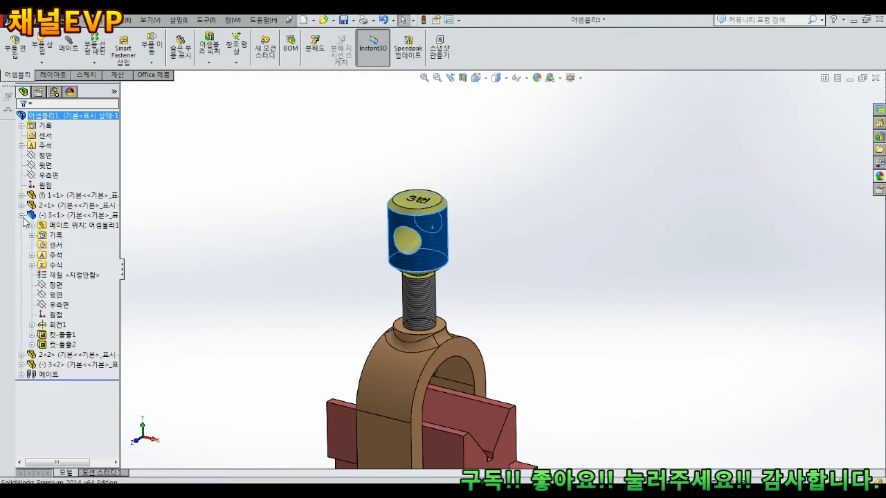
pyautogui.click(22, 215)
pyautogui.click(21, 216)
pyautogui.click(22, 215)
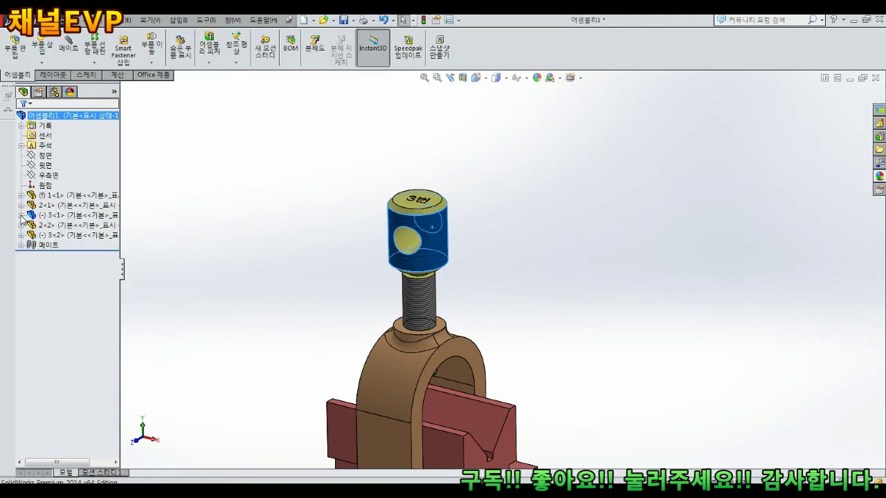
# Step: Highlight the upright screw's front plane (정면) to examine its orientation relative to the cross hole
pyautogui.click(21, 215)
pyautogui.click(56, 255)
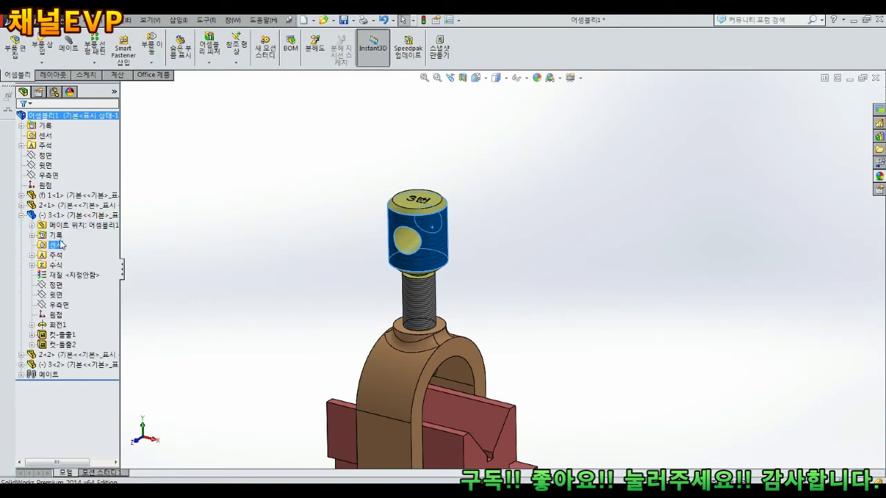
pyautogui.click(59, 285)
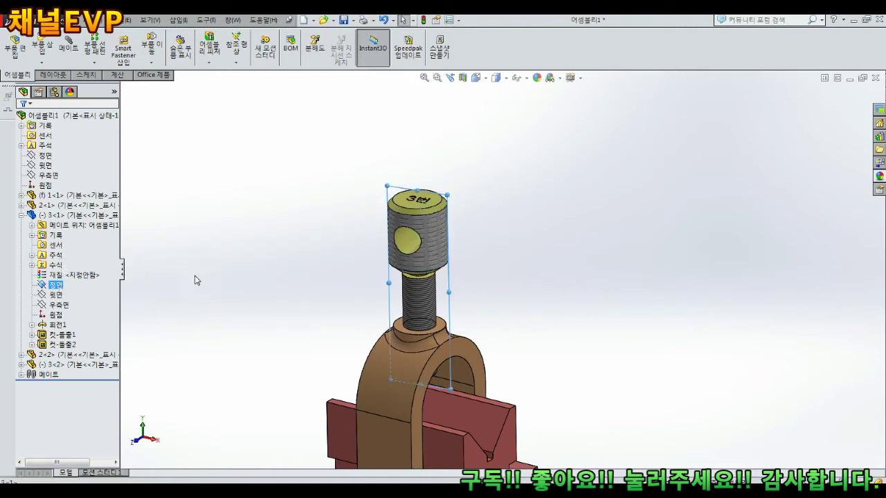
pyautogui.moveTo(318, 283); pyautogui.dragTo(322, 257, button='middle')
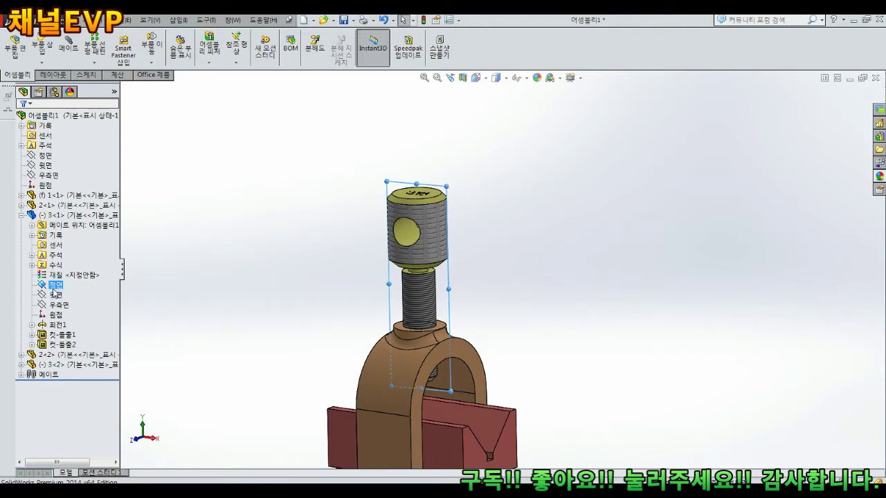
pyautogui.click(235, 293)
# Step: Insert a new part into the assembly and place it on the front plane (정면) of the upright screw 3<1>
pyautogui.scroll(2, 303, 283)
pyautogui.scroll(-3, 471, 253)
pyautogui.scroll(1, 472, 259)
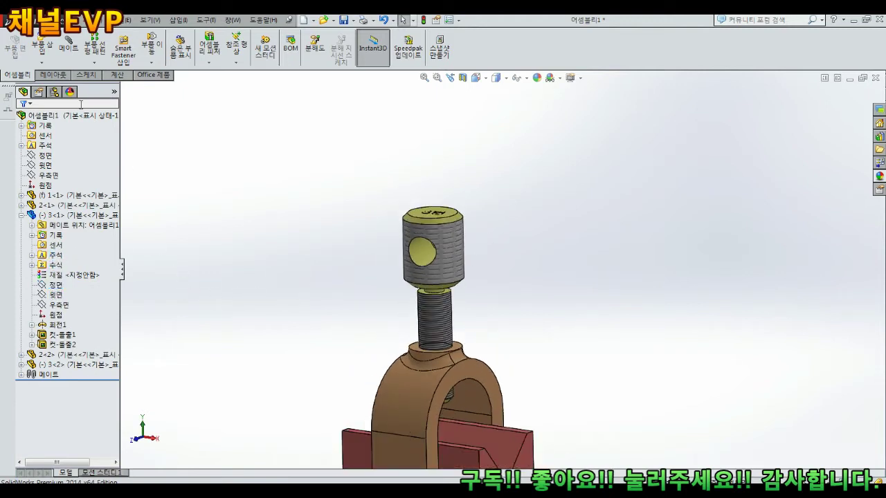
pyautogui.click(43, 63)
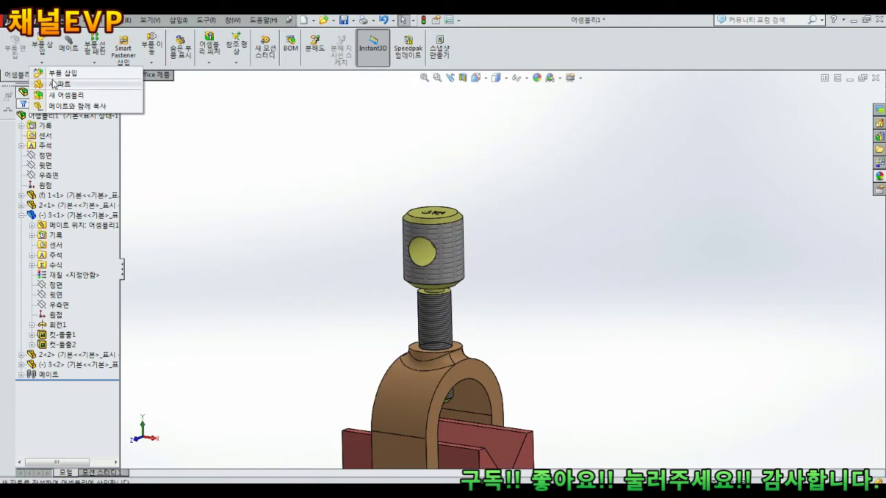
pyautogui.click(53, 83)
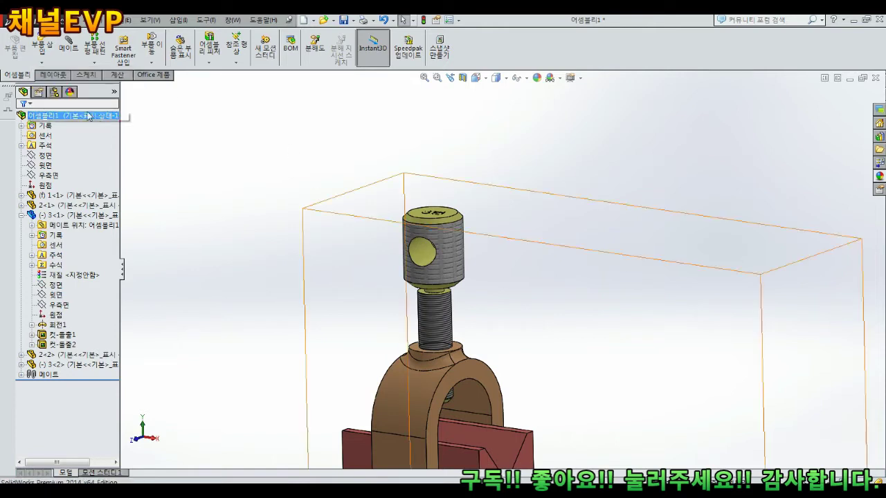
pyautogui.click(40, 63)
pyautogui.click(65, 83)
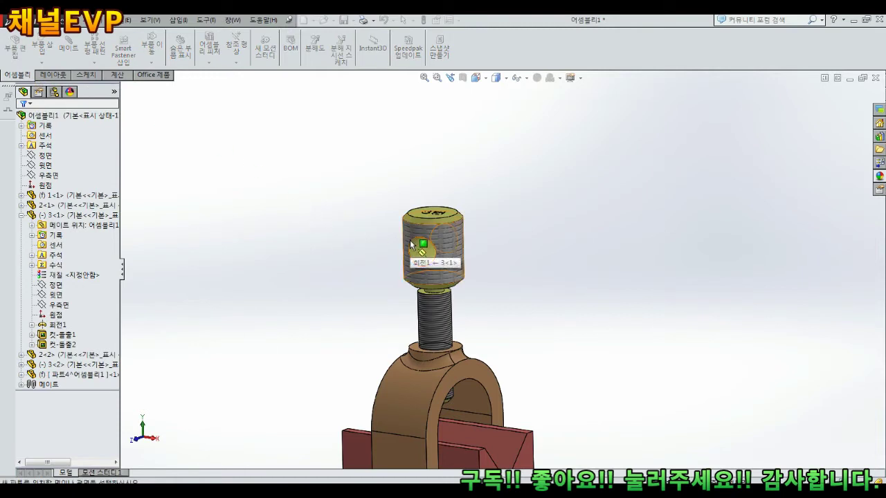
pyautogui.click(66, 219)
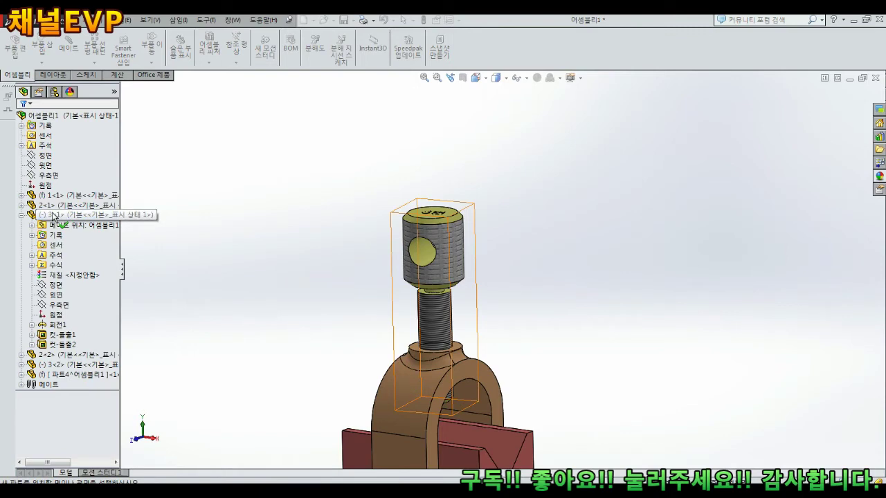
pyautogui.click(55, 286)
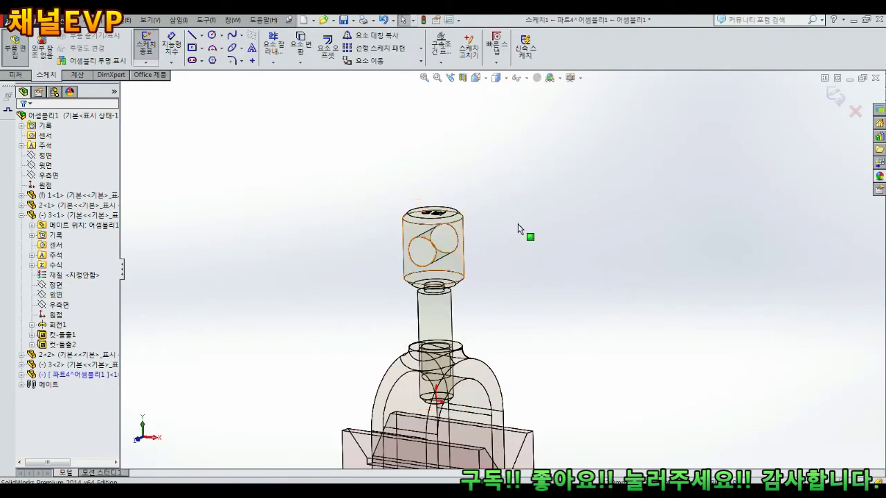
# Step: Sketch a circle of 4.5 mm radius over the upright screw's cross hole, centred on the hole
pyautogui.scroll(-3, 441, 214)
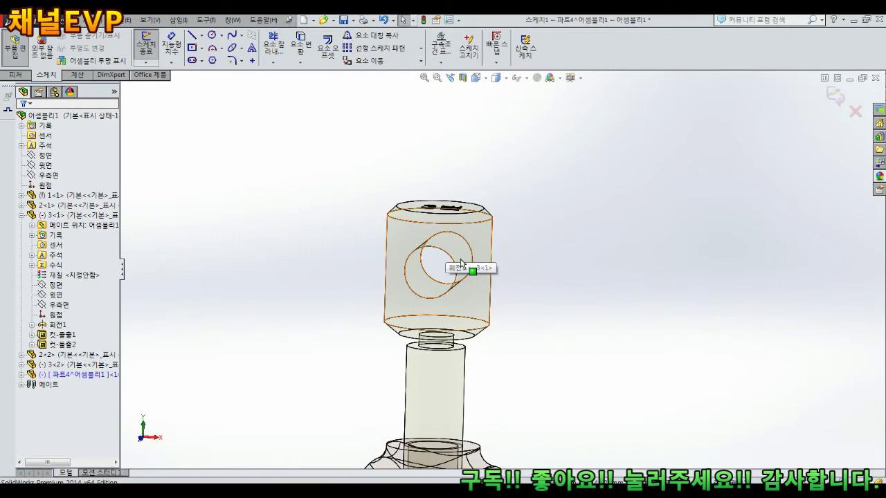
pyautogui.hotkey('ctrl', '8')
pyautogui.scroll(3, 374, 152)
pyautogui.scroll(-3, 375, 151)
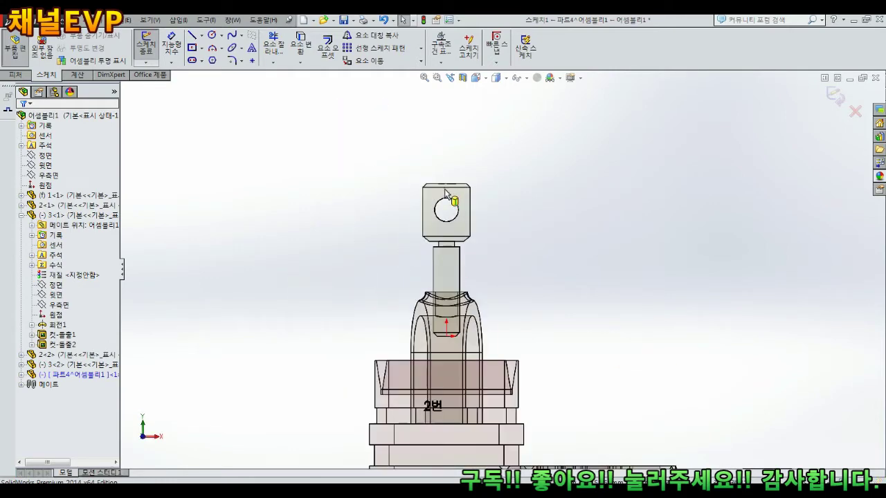
pyautogui.scroll(-5, 446, 193)
pyautogui.click(212, 36)
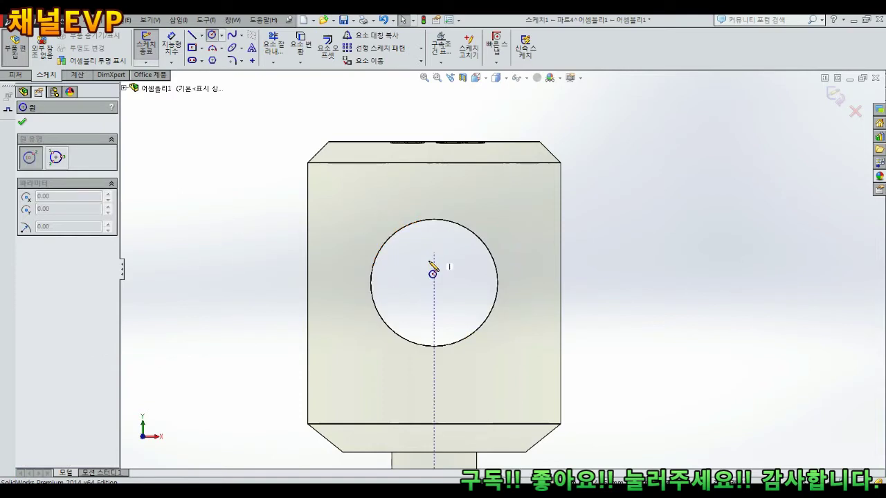
pyautogui.click(434, 283)
pyautogui.click(465, 228)
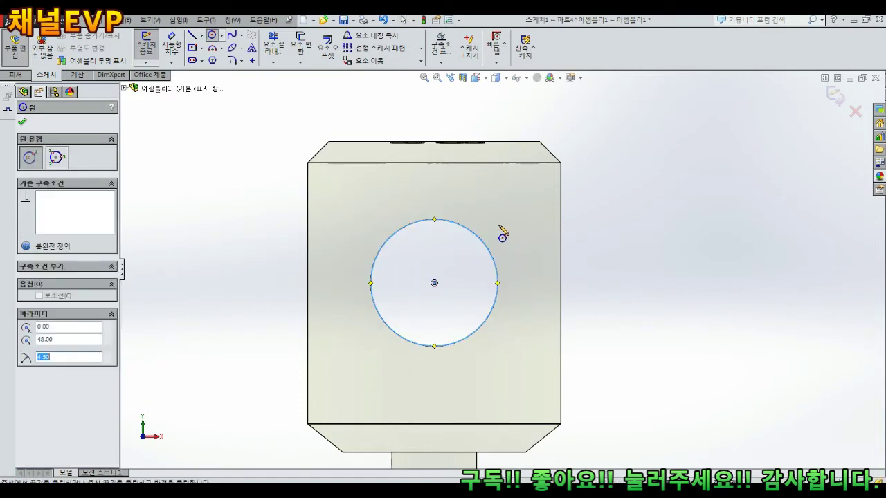
pyautogui.press('Escape')
# Step: Dimension the circle's diameter as 9 mm and finish the sketch
pyautogui.moveTo(628, 275); pyautogui.dragTo(631, 232, button='right')
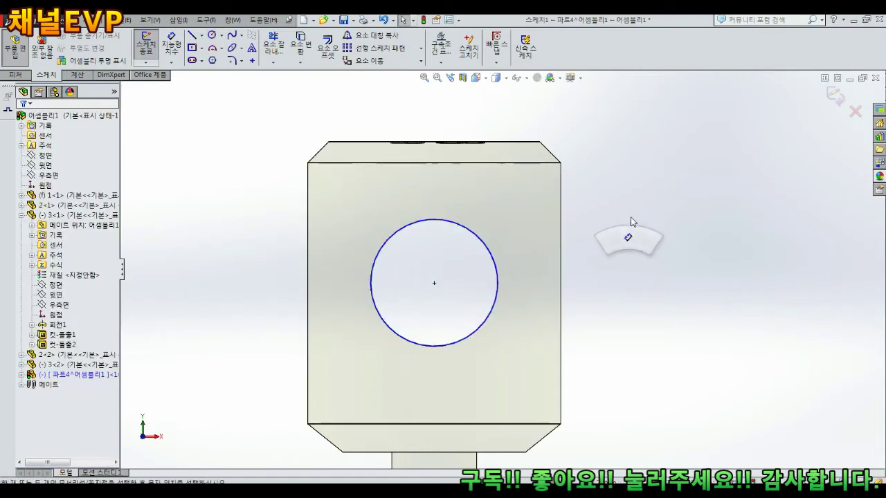
pyautogui.click(479, 238)
pyautogui.click(519, 199)
pyautogui.write('9')
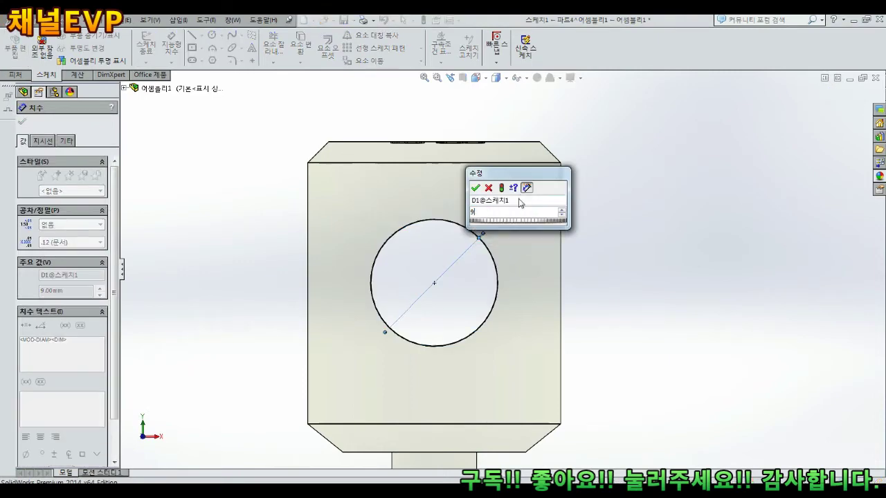
pyautogui.press('Return')
pyautogui.press('Escape')
pyautogui.scroll(3, 518, 208)
pyautogui.moveTo(517, 218)
pyautogui.mouseDown(button='middle')
pyautogui.moveTo(505, 233)
pyautogui.moveTo(519, 227)
pyautogui.moveTo(593, 253)
pyautogui.mouseUp(button='middle')
pyautogui.moveTo(470, 274)
pyautogui.mouseDown(button='middle')
pyautogui.moveTo(585, 290)
pyautogui.moveTo(554, 289)
pyautogui.mouseUp(button='middle')
pyautogui.moveTo(497, 263)
pyautogui.mouseDown(button='middle')
pyautogui.moveTo(497, 248)
pyautogui.moveTo(557, 260)
pyautogui.mouseUp(button='middle')
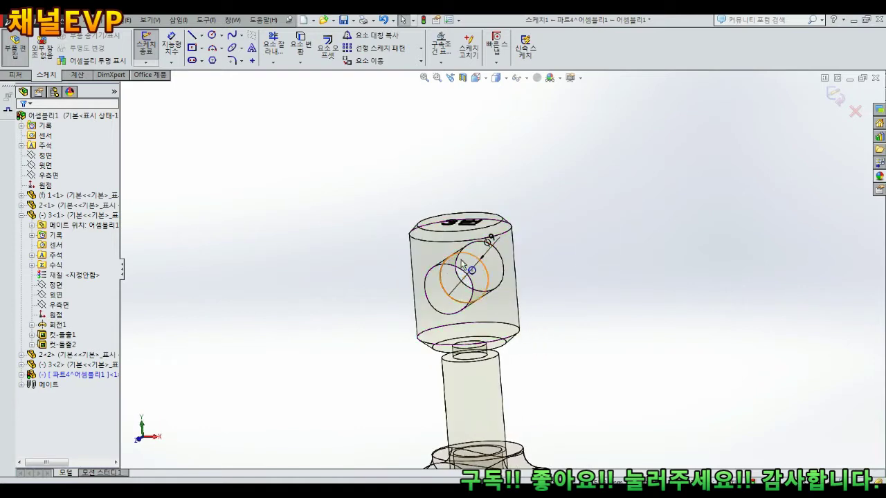
pyautogui.scroll(-2, 508, 278)
pyautogui.click(834, 96)
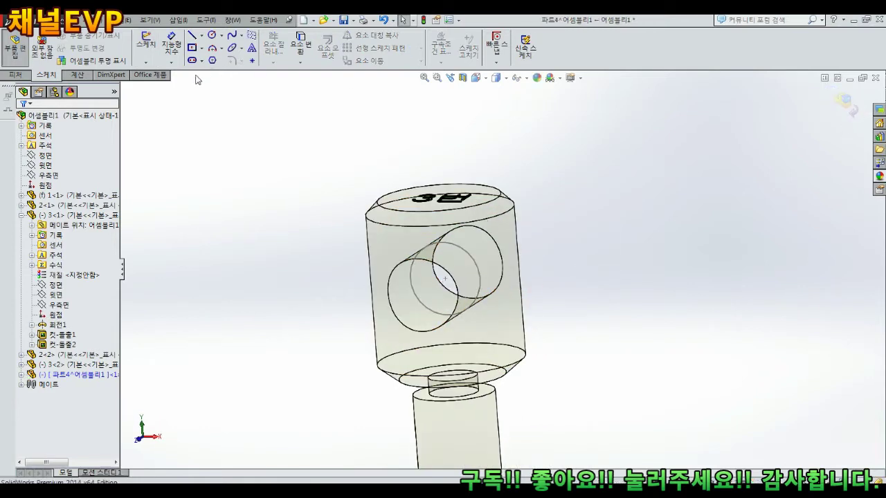
# Step: Set up a boss extrusion of the circle in the cross hole, mid plane (중간 평면), 60 mm long
pyautogui.click(13, 75)
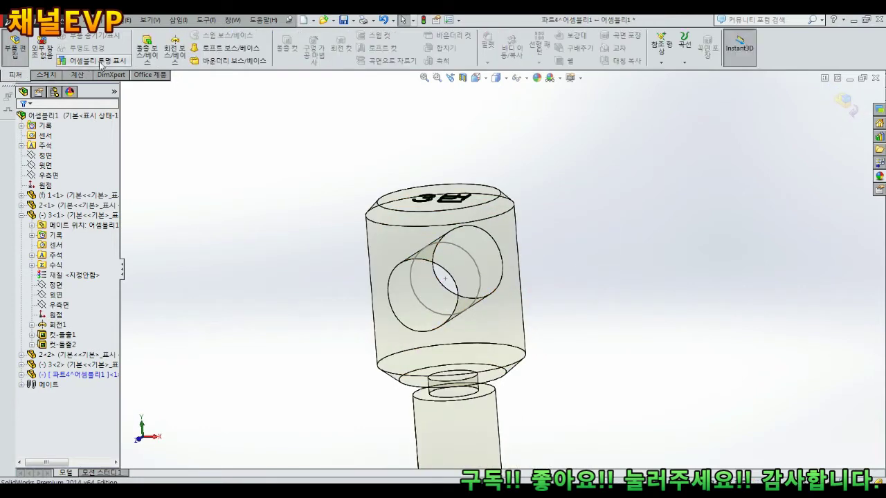
pyautogui.click(147, 49)
pyautogui.click(427, 203)
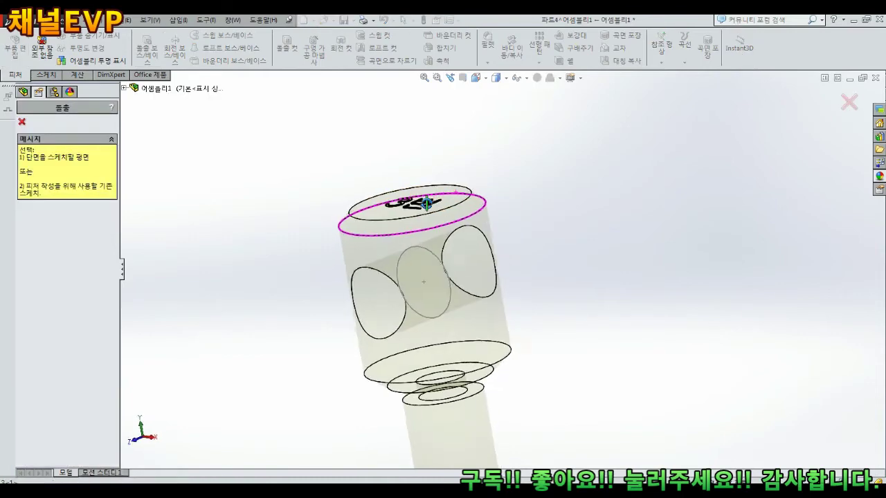
pyautogui.click(440, 268)
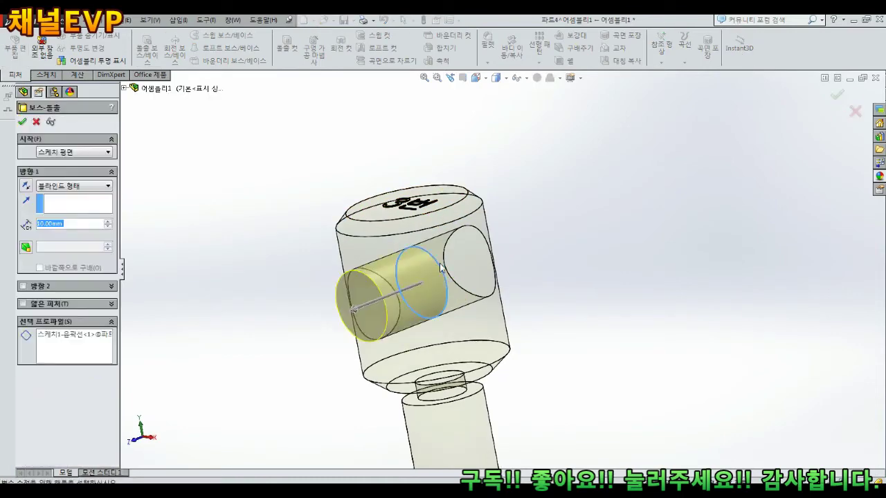
pyautogui.click(76, 186)
pyautogui.click(60, 227)
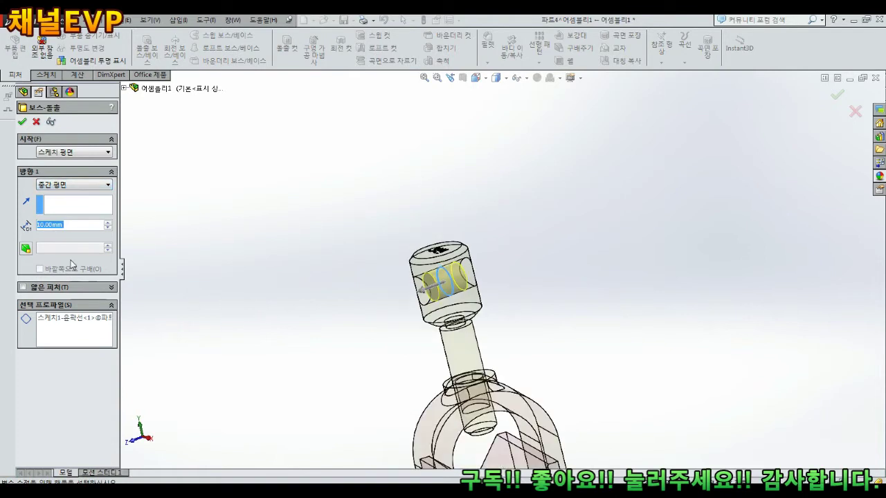
pyautogui.write('60')
pyautogui.press('Return')
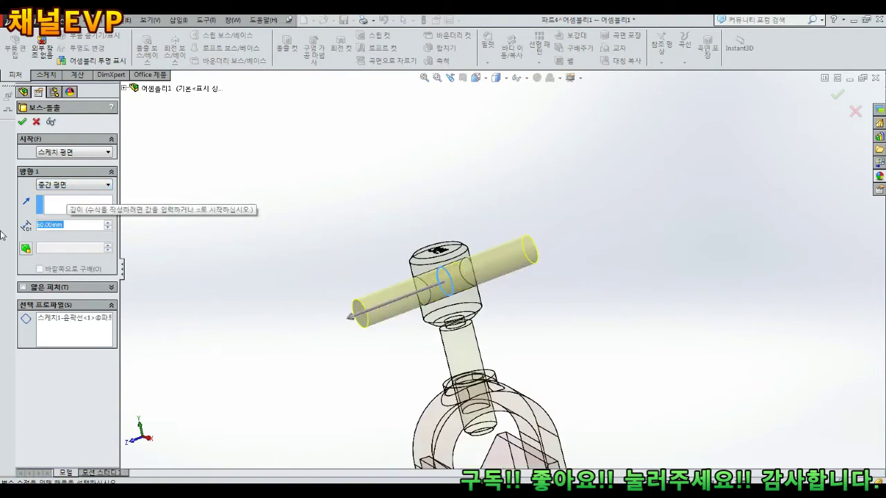
# Step: Set the rod extrusion's depth to 100 mm and complete the feature
pyautogui.write('100')
pyautogui.press('Return')
pyautogui.moveTo(443, 305); pyautogui.dragTo(478, 296, button='middle')
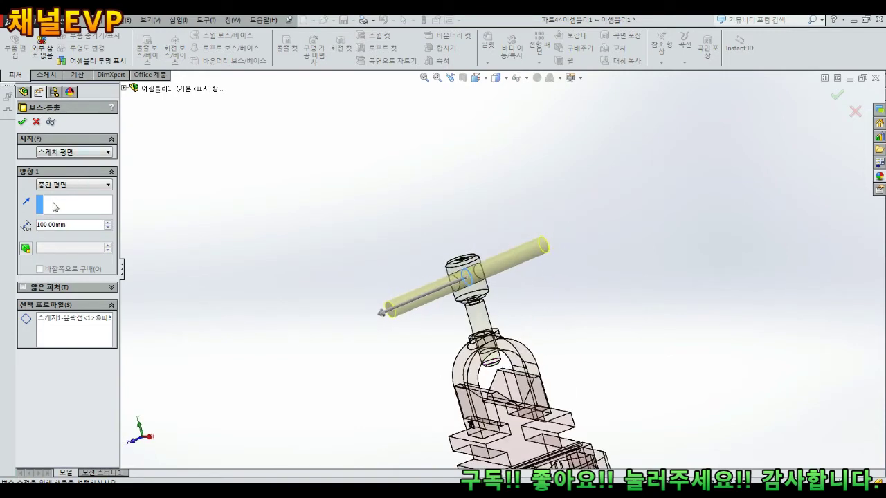
pyautogui.moveTo(432, 280); pyautogui.dragTo(526, 274, button='middle')
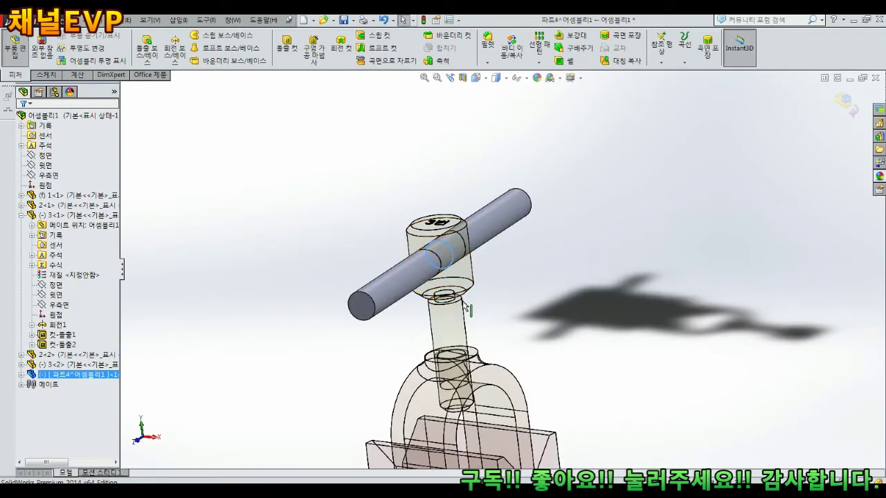
# Step: Fillet both end faces of the rod with a 2 mm radius
pyautogui.moveTo(482, 218); pyautogui.dragTo(573, 287, button='middle')
pyautogui.click(488, 41)
pyautogui.write('2')
pyautogui.press('Return')
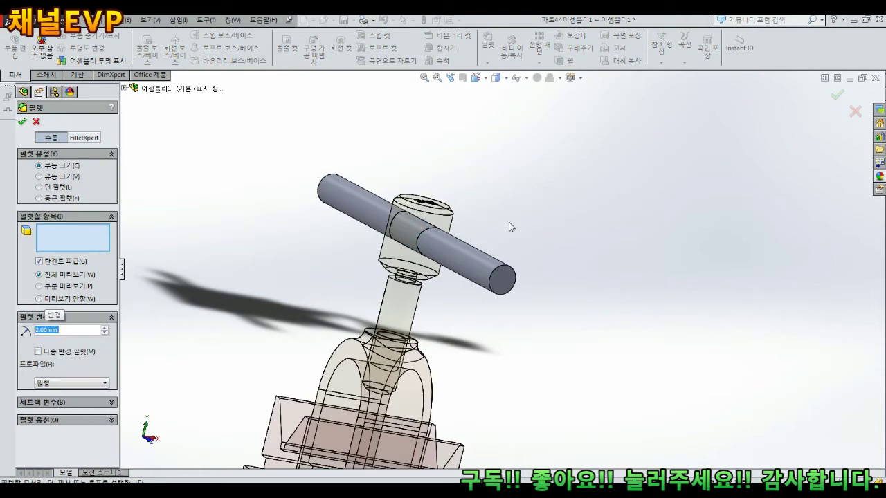
pyautogui.click(511, 273)
pyautogui.moveTo(510, 273); pyautogui.dragTo(301, 198, button='middle')
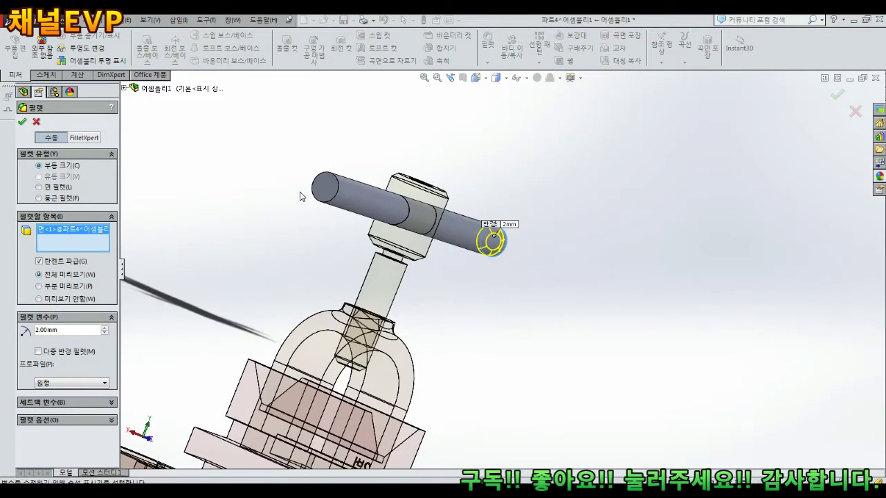
pyautogui.click(334, 187)
pyautogui.click(22, 121)
# Step: Finish editing the rod in place and return to the assembly level
pyautogui.scroll(-1, 375, 308)
pyautogui.moveTo(376, 309); pyautogui.dragTo(496, 260, button='middle')
pyautogui.scroll(3, 379, 272)
pyautogui.scroll(2, 443, 290)
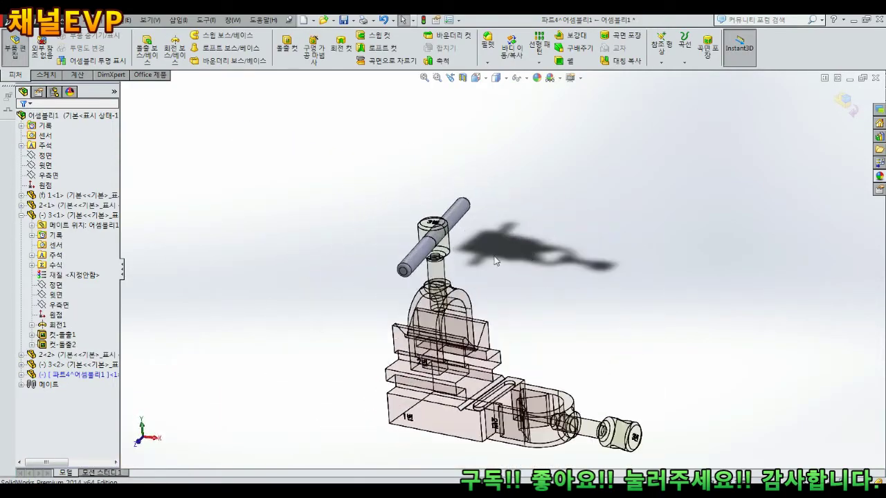
pyautogui.click(847, 105)
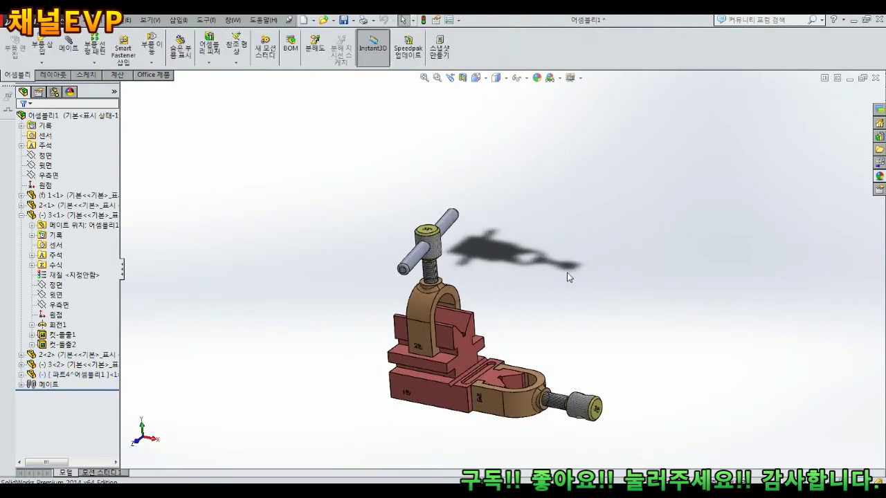
# Step: Try moving the new rod in the upright screw's head to test its remaining freedom of movement
pyautogui.scroll(-3, 446, 291)
pyautogui.scroll(4, 462, 266)
pyautogui.scroll(-1, 546, 310)
pyautogui.moveTo(540, 295); pyautogui.dragTo(451, 257, button='middle')
pyautogui.moveTo(489, 237); pyautogui.dragTo(579, 210)
pyautogui.moveTo(578, 211); pyautogui.dragTo(640, 267, button='middle')
pyautogui.click(485, 246)
pyautogui.moveTo(487, 237); pyautogui.dragTo(512, 239)
pyautogui.moveTo(512, 239); pyautogui.dragTo(497, 211, button='middle')
pyautogui.scroll(-2, 497, 210)
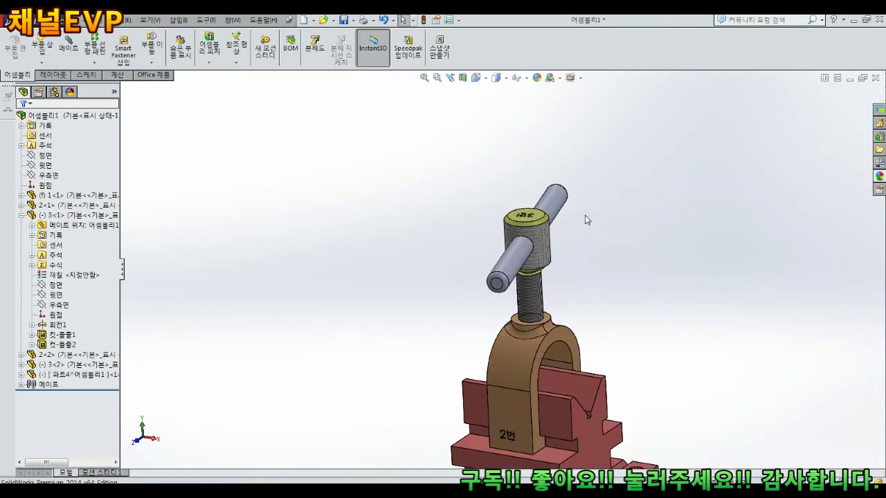
# Step: Open the rod as a separate part and save it as 4 in the 2020-01-07 folder
pyautogui.rightClick(555, 196)
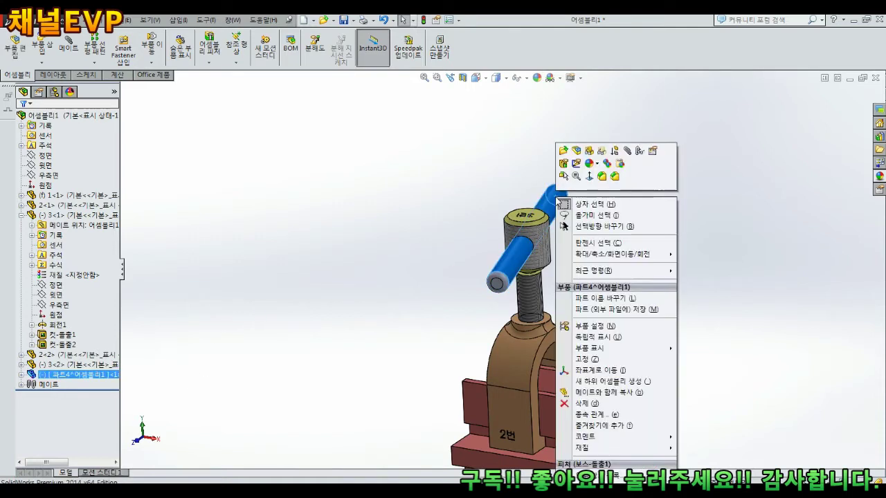
pyautogui.click(564, 151)
pyautogui.moveTo(591, 201); pyautogui.dragTo(498, 263, button='middle')
pyautogui.click(96, 19)
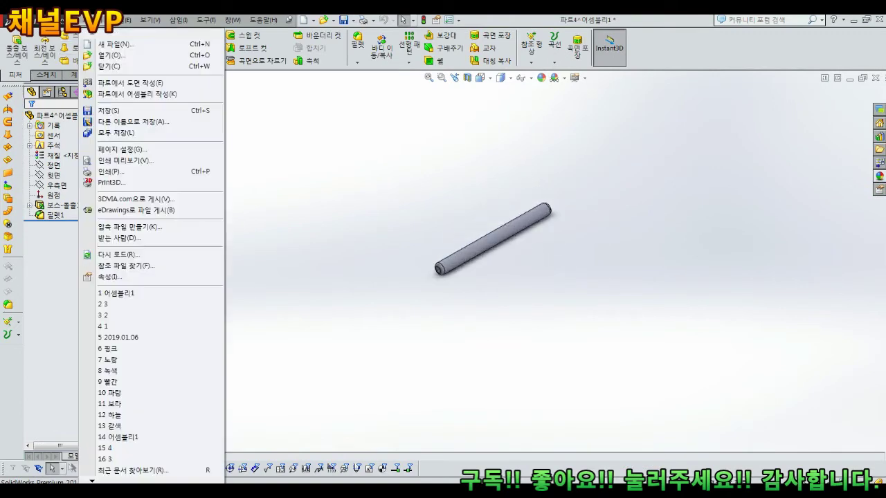
pyautogui.click(130, 123)
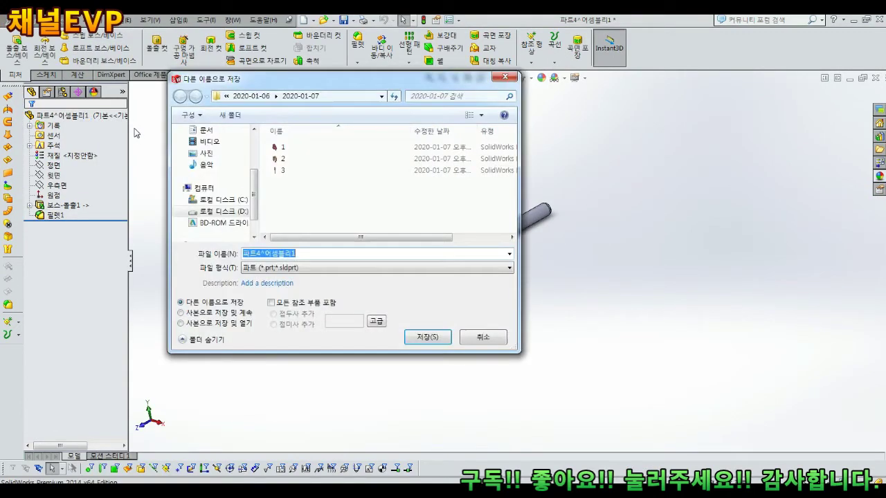
pyautogui.write('4')
pyautogui.click(429, 338)
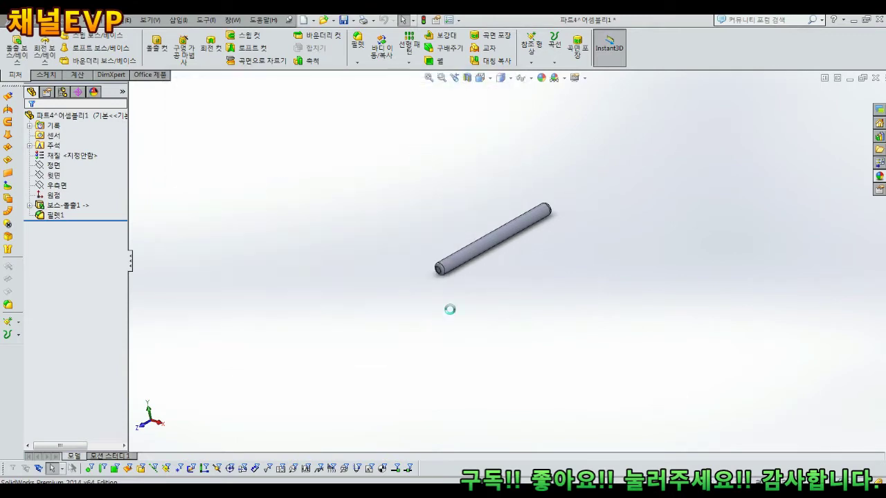
pyautogui.moveTo(407, 289); pyautogui.dragTo(457, 206, button='middle')
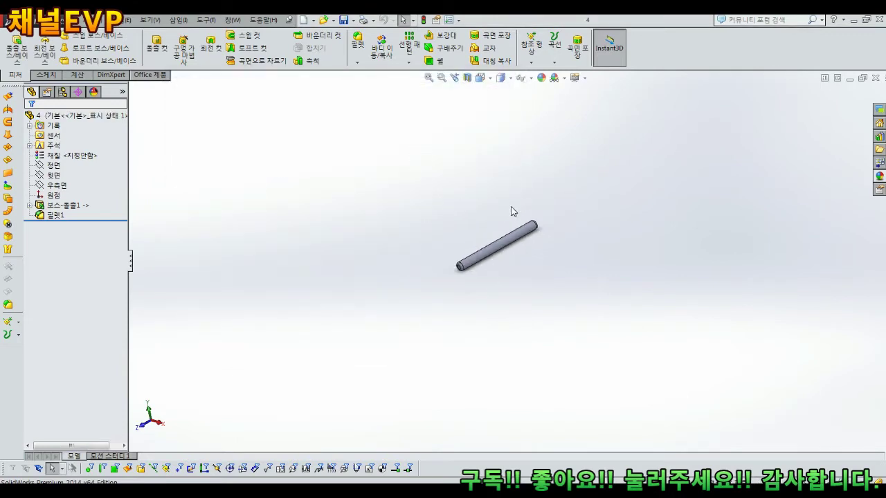
# Step: Return to the assembly and select the rod to check its entry in the feature tree
pyautogui.hotkey('ctrl', 'Tab')
pyautogui.scroll(3, 555, 210)
pyautogui.click(554, 209)
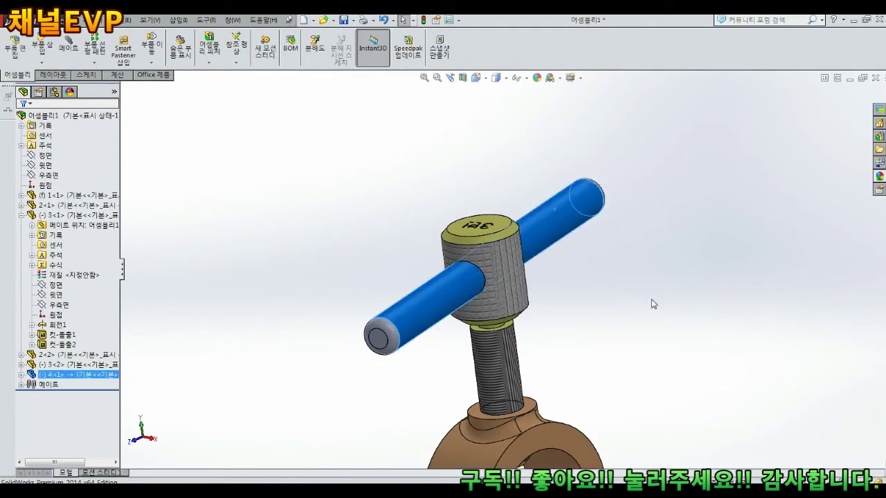
pyautogui.moveTo(608, 153)
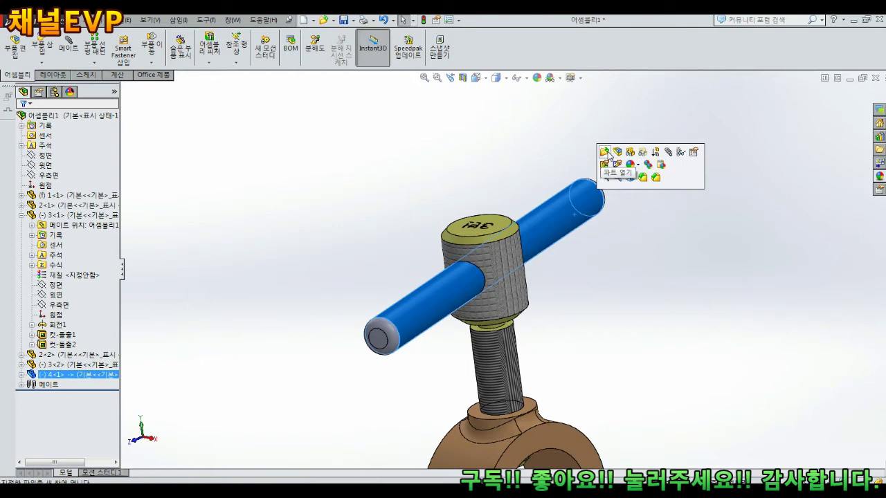
pyautogui.click(615, 239)
# Step: Reopen the rod in its own part window from the assembly
pyautogui.scroll(-4, 613, 302)
pyautogui.moveTo(603, 321); pyautogui.dragTo(560, 289, button='middle')
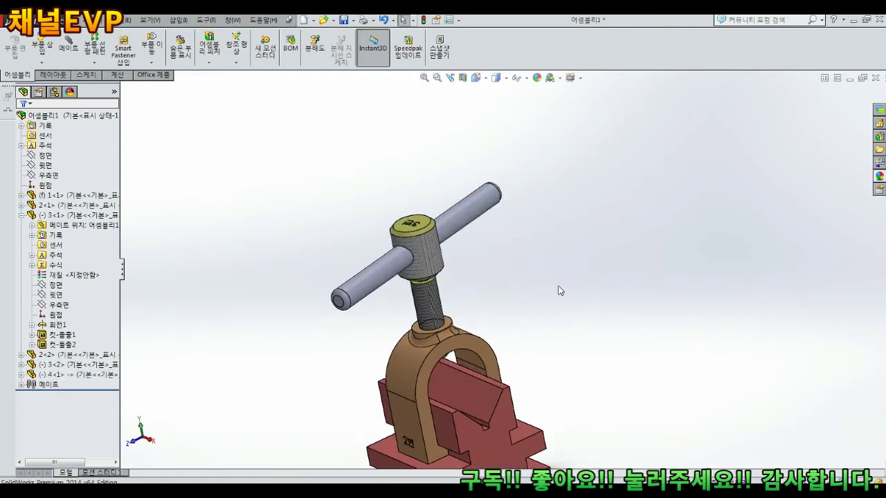
pyautogui.rightClick(474, 201)
pyautogui.click(488, 164)
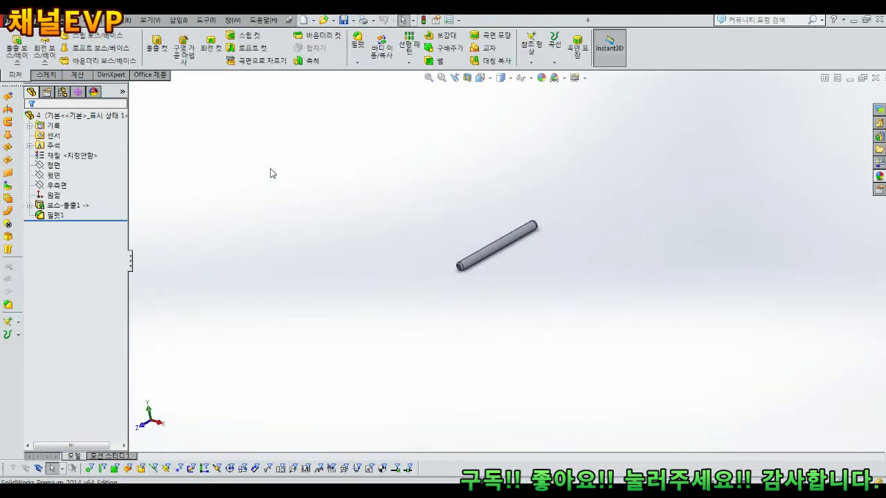
# Step: Apply a light green colour to the whole rod part
pyautogui.rightClick(62, 115)
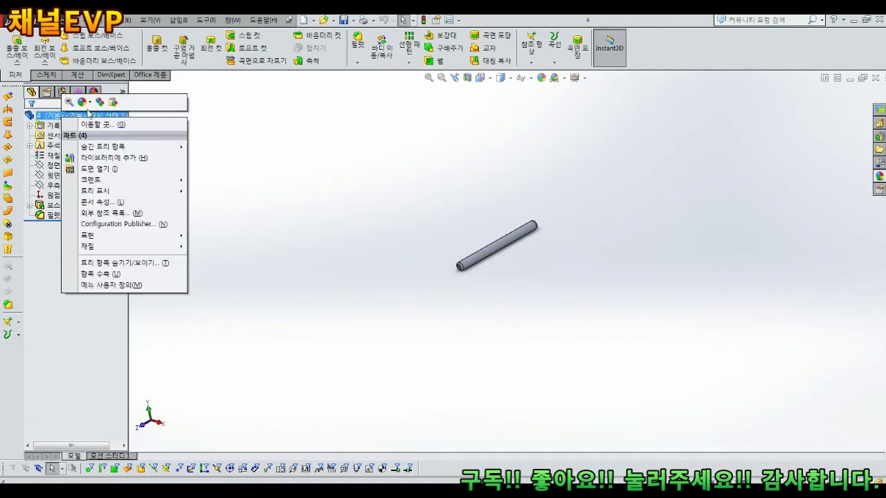
pyautogui.click(88, 103)
pyautogui.click(98, 122)
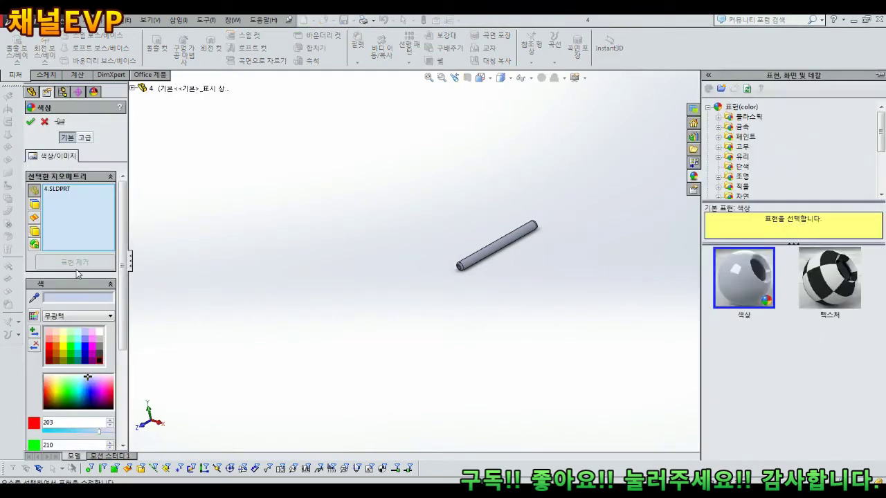
pyautogui.click(71, 340)
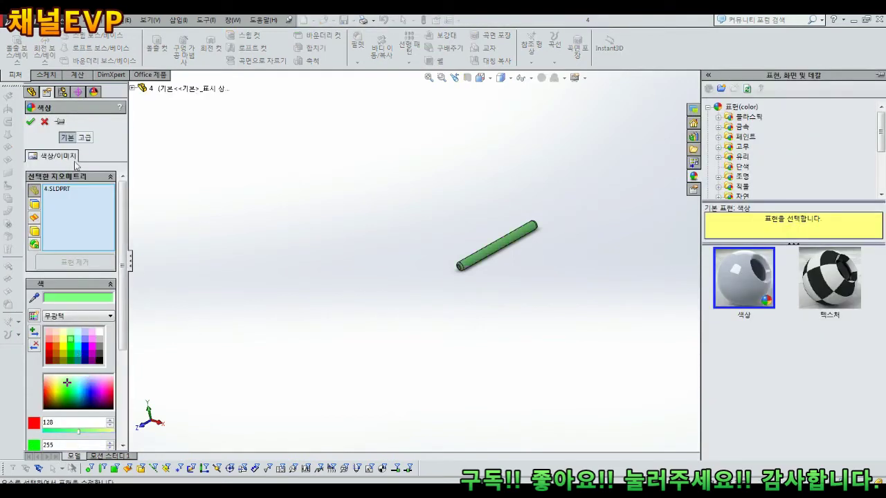
pyautogui.click(32, 123)
pyautogui.scroll(-3, 517, 234)
pyautogui.moveTo(459, 212); pyautogui.dragTo(473, 227, button='middle')
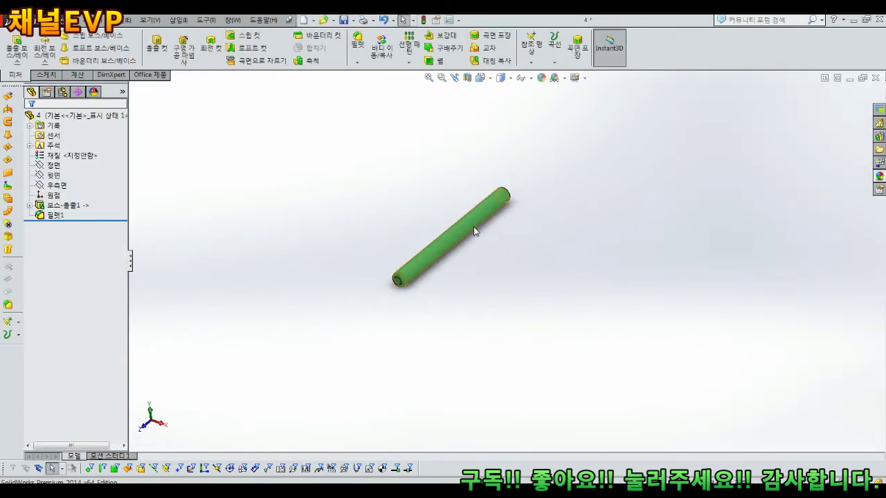
# Step: Return to the assembly and turn the upright screw with its green rod to inspect the handle from several angles
pyautogui.hotkey('ctrl', 'Tab')
pyautogui.moveTo(484, 244); pyautogui.dragTo(480, 284, button='middle')
pyautogui.moveTo(512, 197)
pyautogui.mouseDown()
pyautogui.moveTo(468, 276)
pyautogui.moveTo(478, 171)
pyautogui.moveTo(427, 240)
pyautogui.moveTo(557, 164)
pyautogui.mouseUp()
pyautogui.moveTo(500, 267); pyautogui.dragTo(509, 266, button='middle')
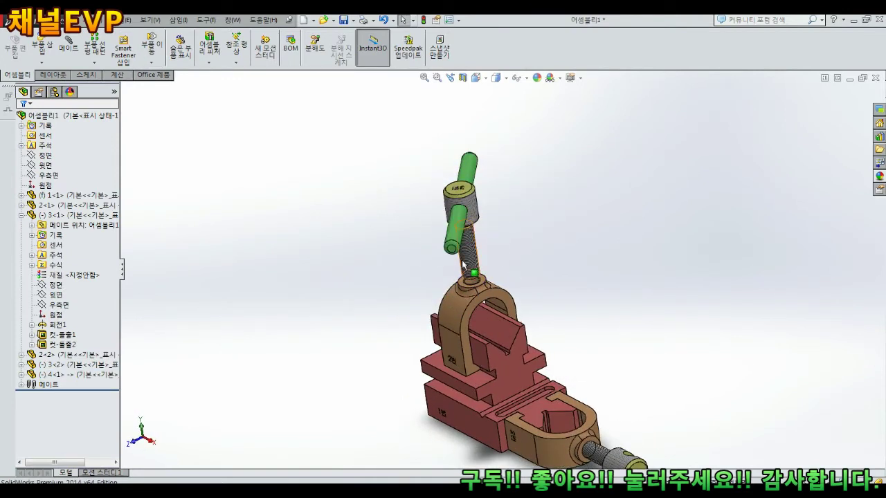
pyautogui.moveTo(486, 227); pyautogui.dragTo(551, 232)
pyautogui.scroll(2, 550, 233)
pyautogui.moveTo(552, 236); pyautogui.dragTo(517, 258, button='middle')
pyautogui.scroll(-2, 516, 259)
pyautogui.scroll(-2, 544, 352)
pyautogui.scroll(2, 548, 351)
pyautogui.moveTo(547, 350); pyautogui.dragTo(522, 346, button='middle')
pyautogui.scroll(-2, 529, 356)
pyautogui.scroll(2, 468, 245)
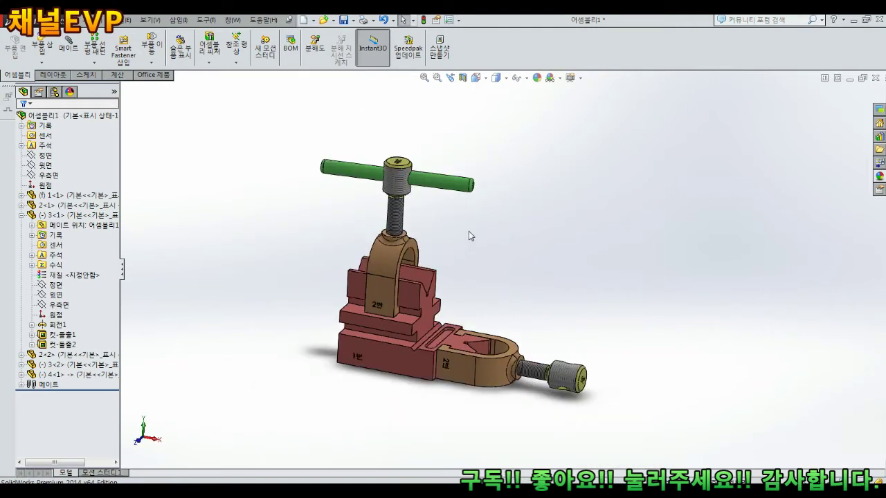
# Step: Place a copy of the green rod in free space beside the horizontal screw
pyautogui.moveTo(474, 191); pyautogui.dragTo(622, 301)
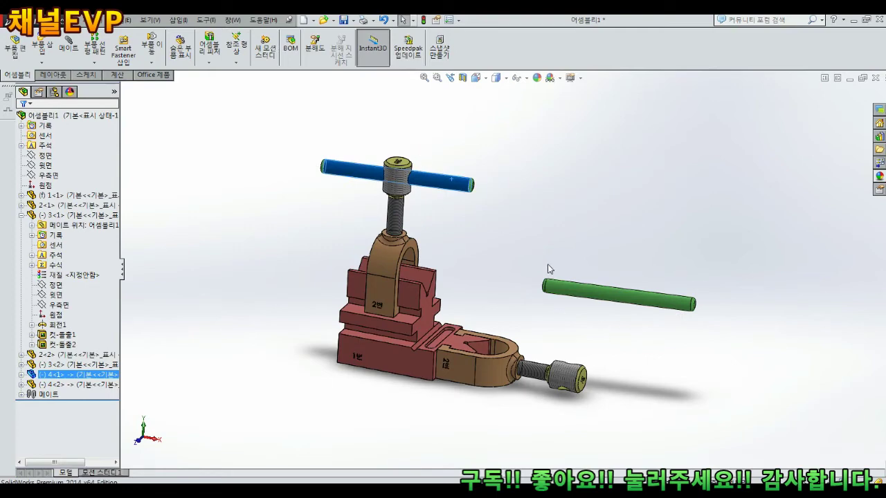
pyautogui.scroll(2, 597, 334)
pyautogui.scroll(-3, 597, 334)
pyautogui.moveTo(573, 316); pyautogui.dragTo(538, 321, button='middle')
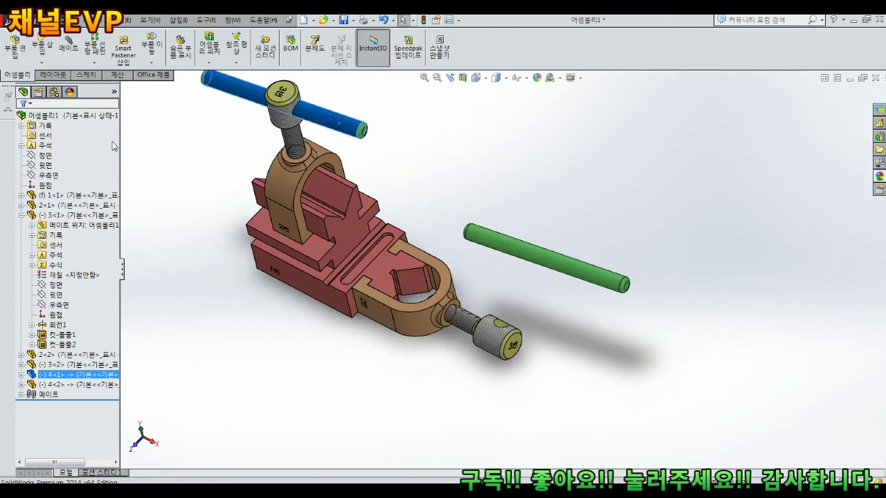
# Step: Add a concentric mate between the second rod's cylindrical face and the cross hole in the horizontal screw's head
pyautogui.click(69, 46)
pyautogui.scroll(-2, 555, 293)
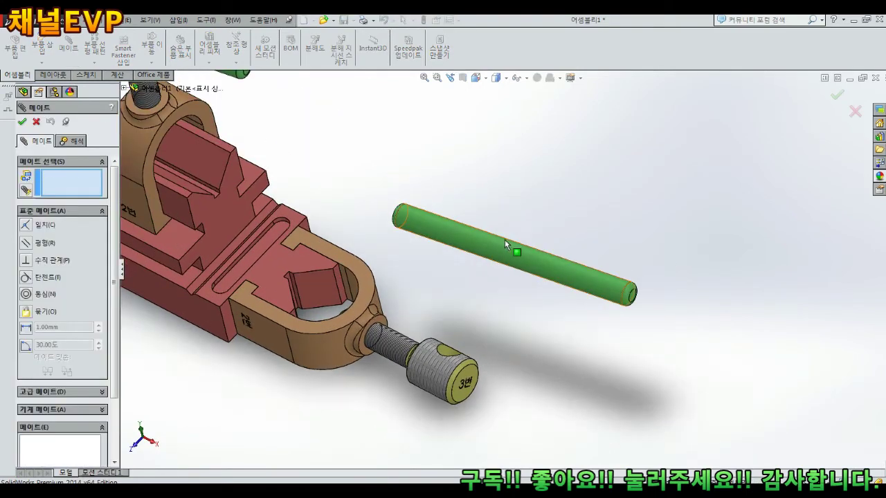
pyautogui.click(489, 243)
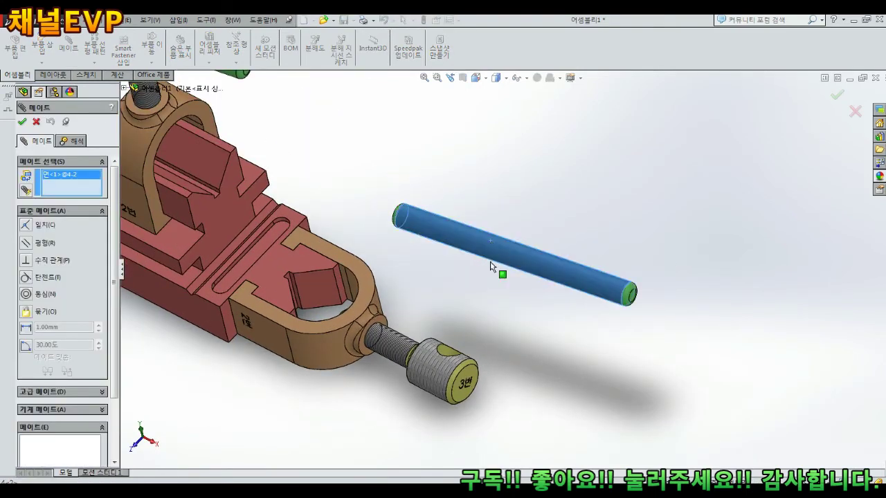
pyautogui.scroll(-2, 474, 326)
pyautogui.moveTo(474, 326); pyautogui.dragTo(457, 346, button='middle')
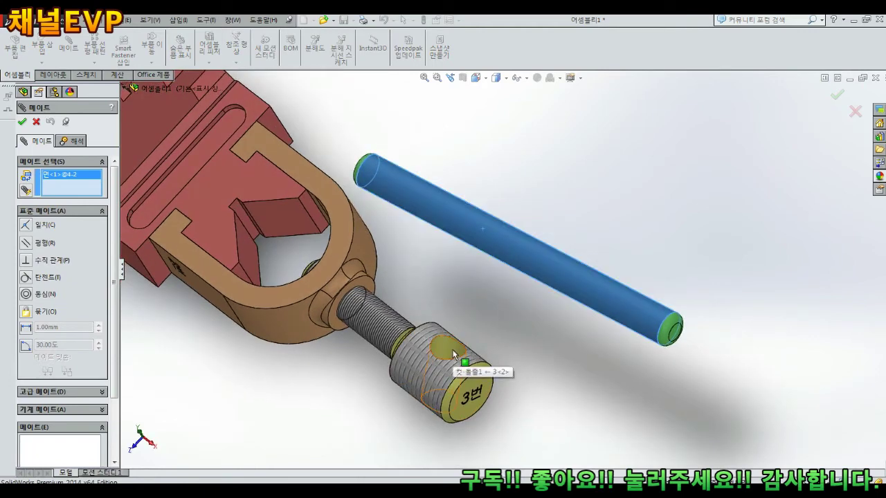
pyautogui.click(453, 354)
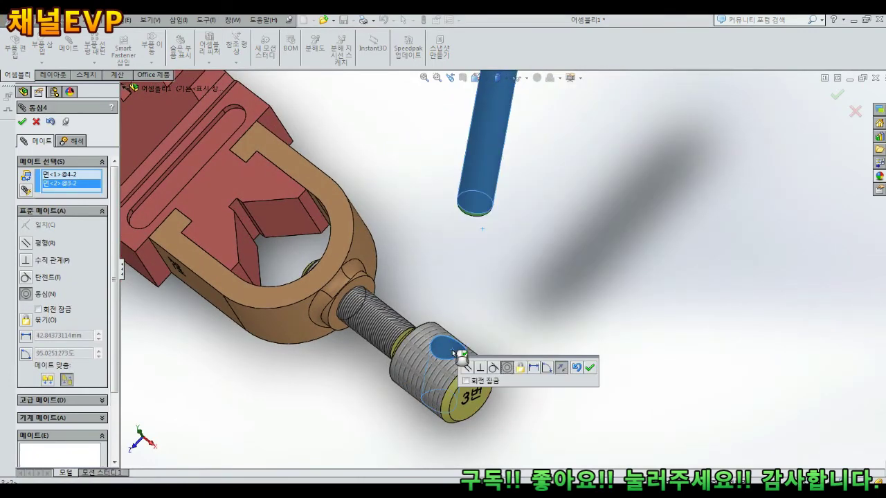
pyautogui.click(589, 368)
pyautogui.scroll(5, 595, 368)
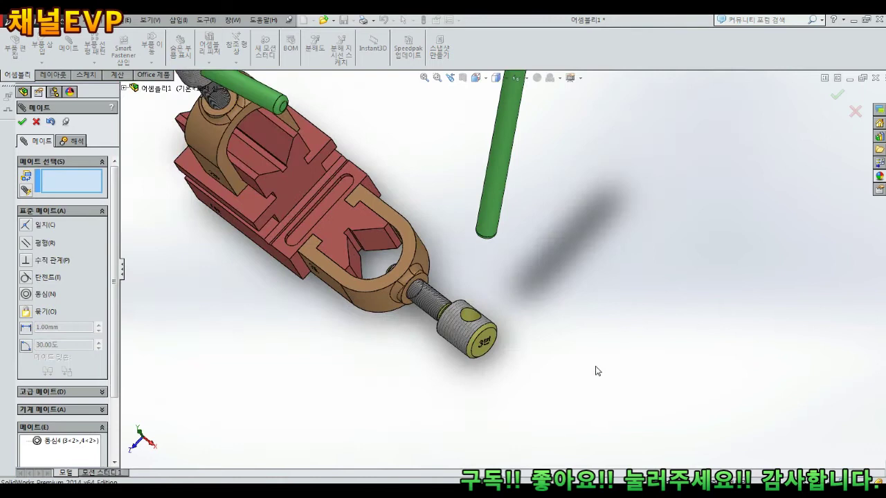
# Step: Move the second rod and the horizontal screw to test how they follow the concentric mate
pyautogui.moveTo(509, 166); pyautogui.dragTo(602, 376)
pyautogui.moveTo(602, 376); pyautogui.dragTo(613, 294, button='middle')
pyautogui.moveTo(617, 350); pyautogui.dragTo(470, 320)
pyautogui.scroll(-3, 474, 321)
pyautogui.moveTo(524, 263); pyautogui.dragTo(610, 138)
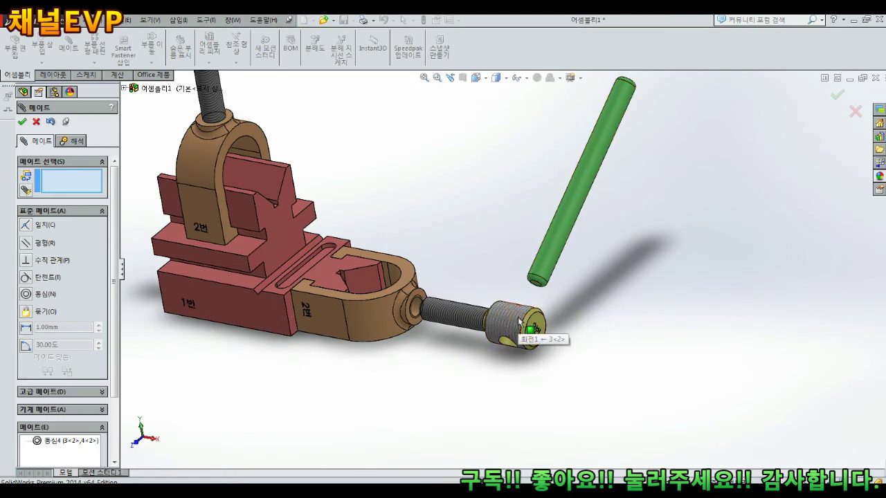
pyautogui.scroll(-5, 497, 314)
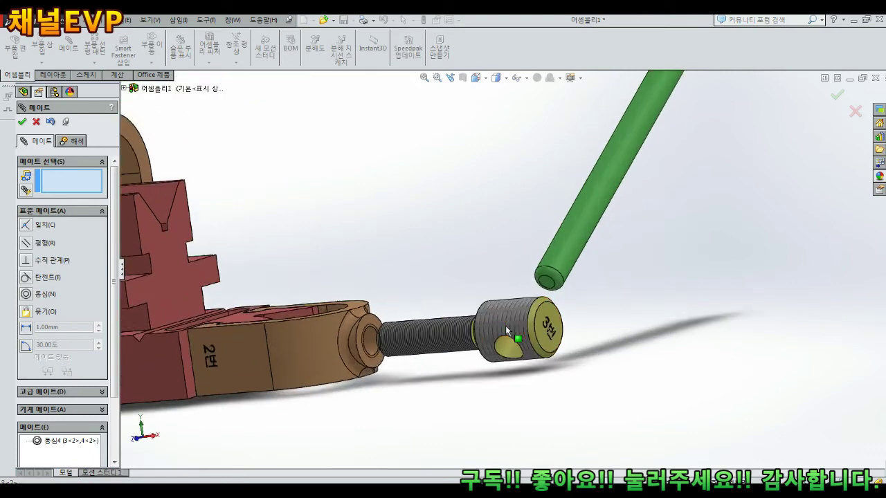
pyautogui.scroll(5, 553, 296)
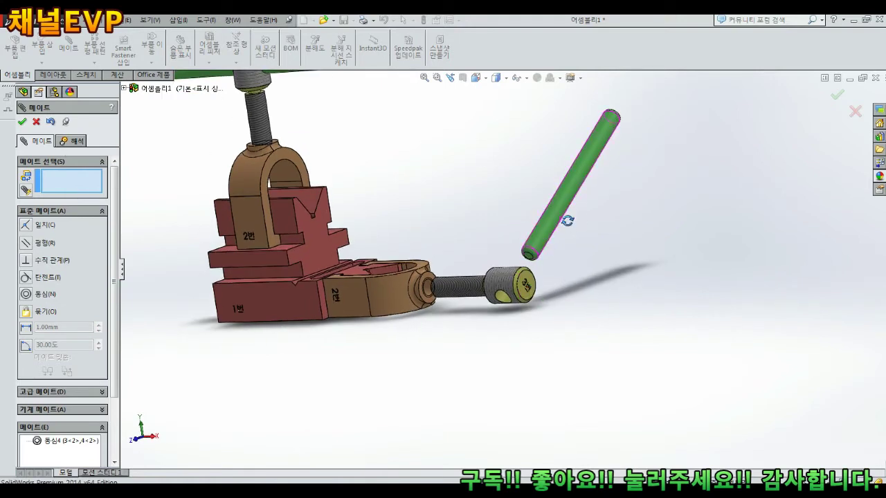
pyautogui.moveTo(567, 221); pyautogui.dragTo(556, 227, button='middle')
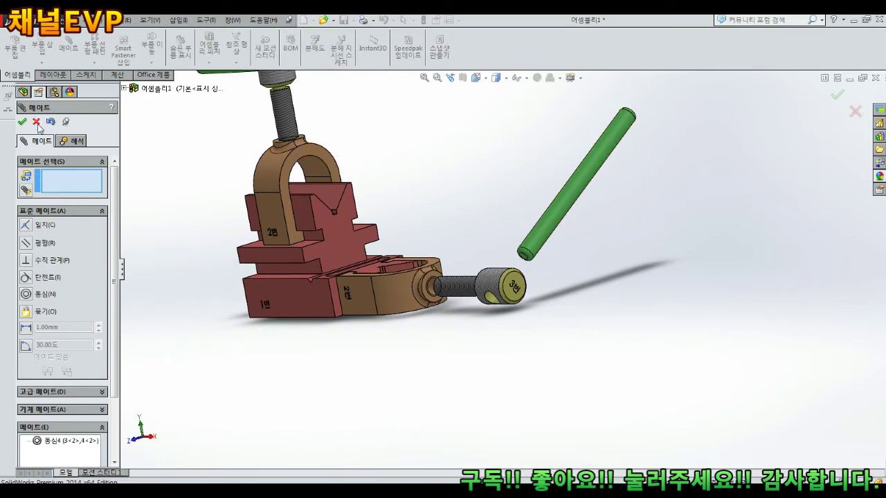
# Step: Locate the horizontal screw in the feature tree and expand it to find its reference planes
pyautogui.click(125, 91)
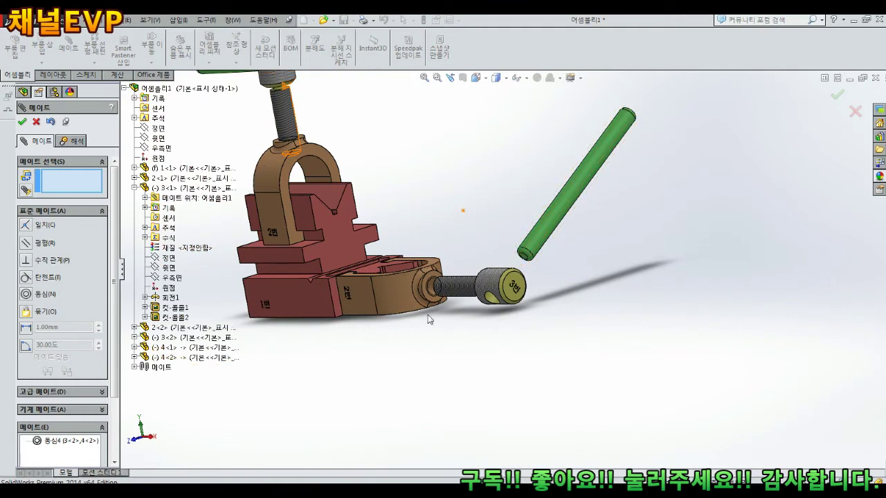
pyautogui.click(490, 283)
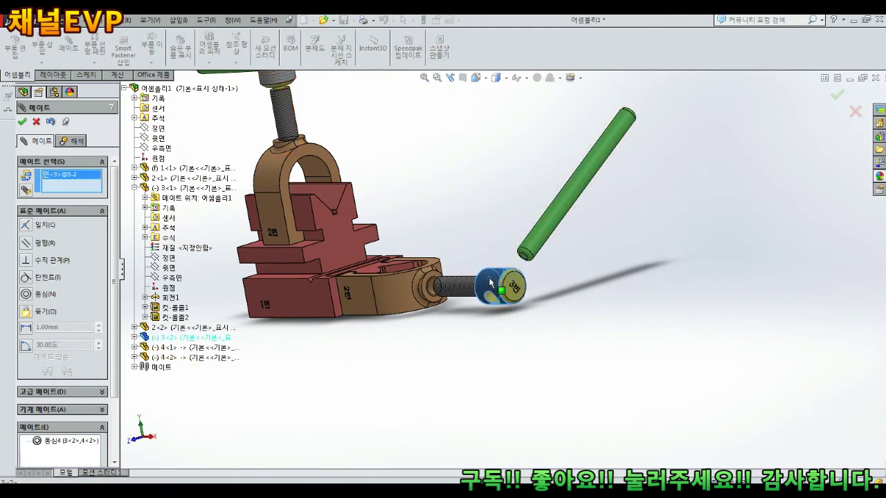
pyautogui.click(134, 339)
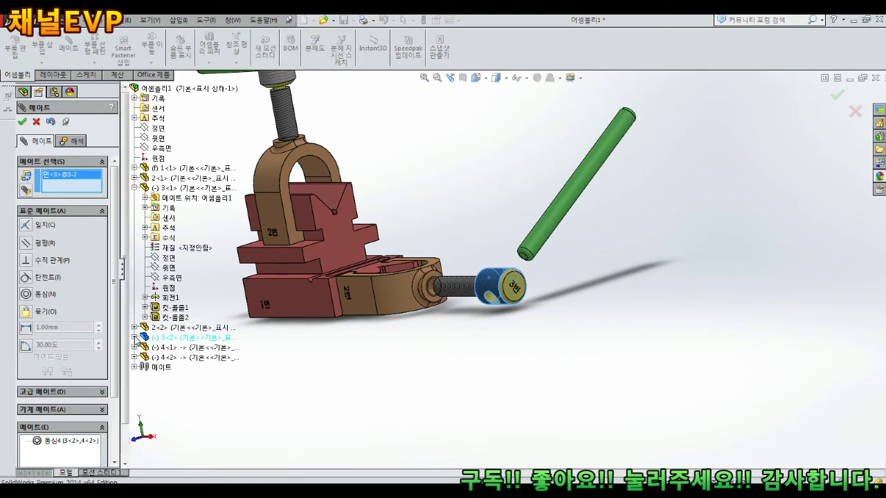
pyautogui.click(145, 177)
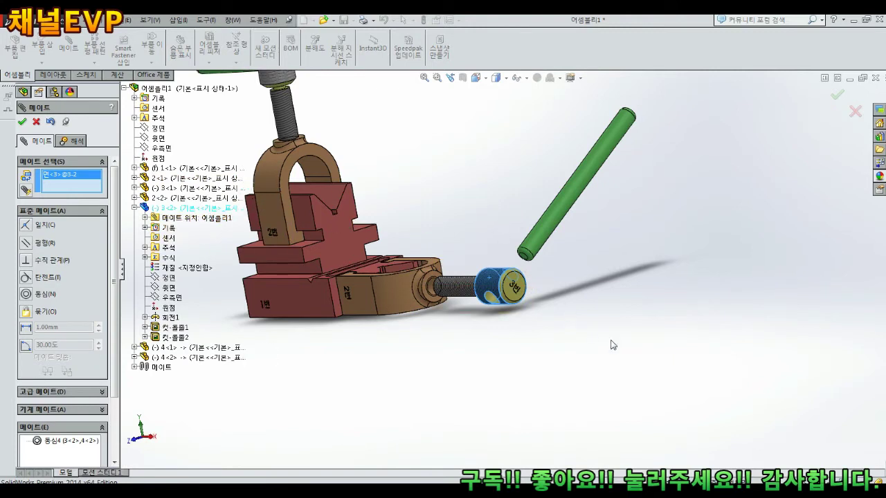
pyautogui.press('Escape')
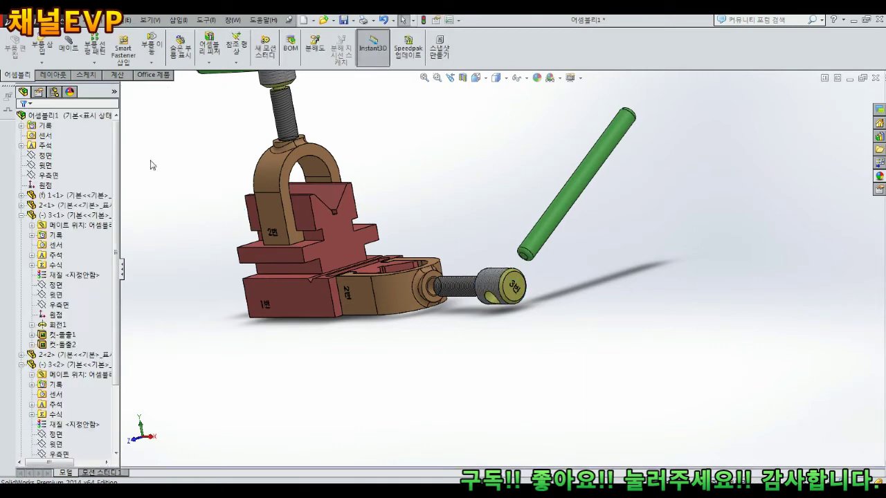
# Step: Start a new mate between the second rod's flat end face and the horizontal screw's front plane
pyautogui.click(69, 45)
pyautogui.scroll(-3, 535, 261)
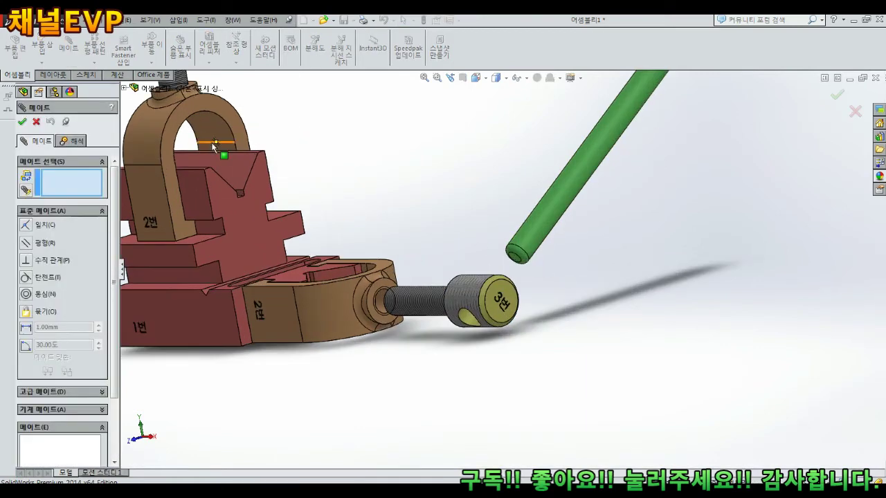
pyautogui.scroll(-2, 530, 261)
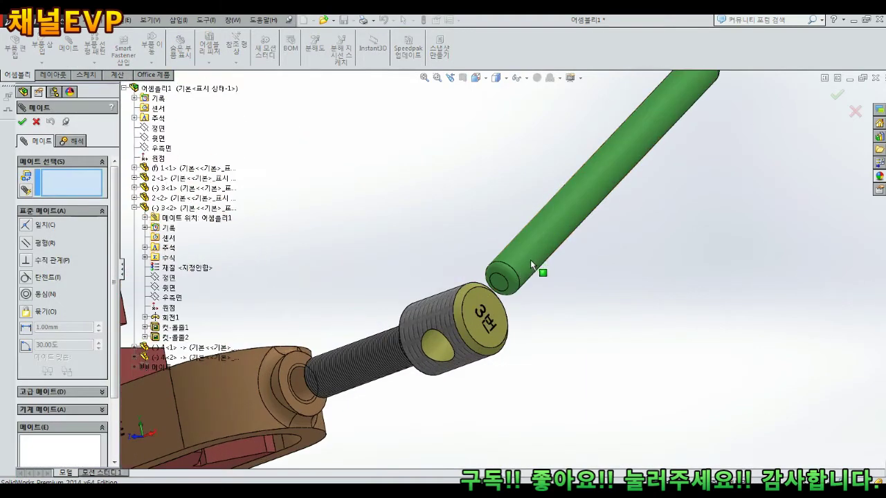
pyautogui.scroll(-2, 517, 276)
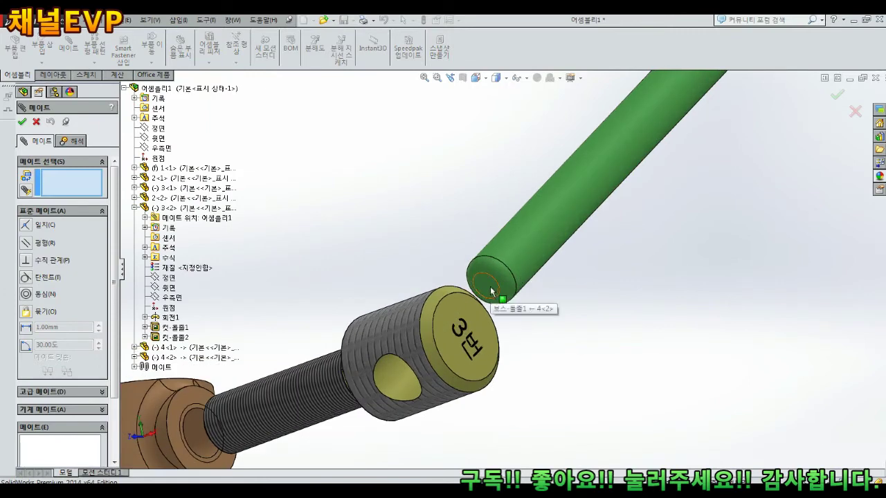
pyautogui.click(491, 289)
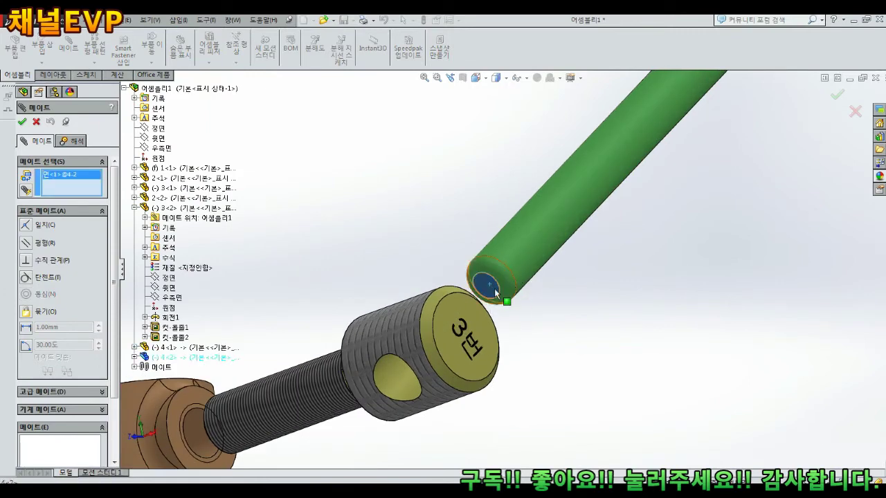
pyautogui.scroll(2, 497, 287)
pyautogui.scroll(2, 499, 286)
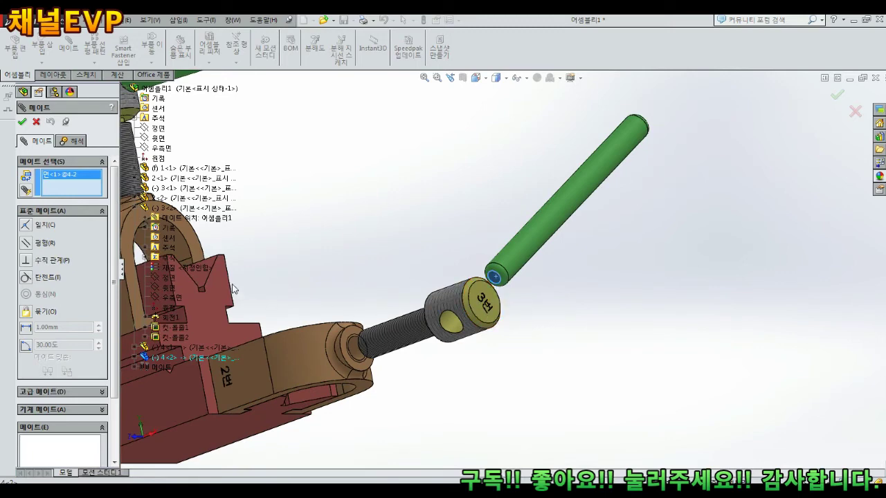
pyautogui.scroll(4, 182, 269)
pyautogui.scroll(-2, 184, 271)
pyautogui.click(170, 279)
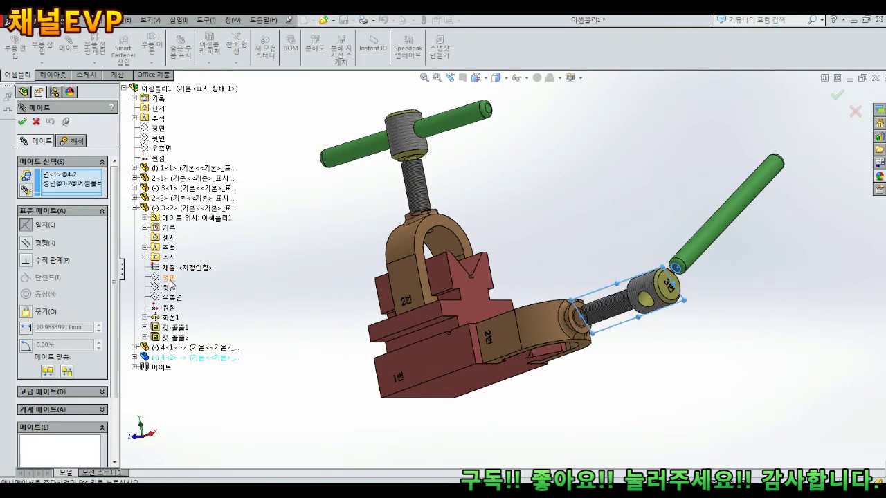
# Step: Try a 50 mm distance for the mate with its dimension flipped, and check the rod's position in the screw head
pyautogui.moveTo(678, 360); pyautogui.dragTo(500, 333, button='middle')
pyautogui.click(103, 296)
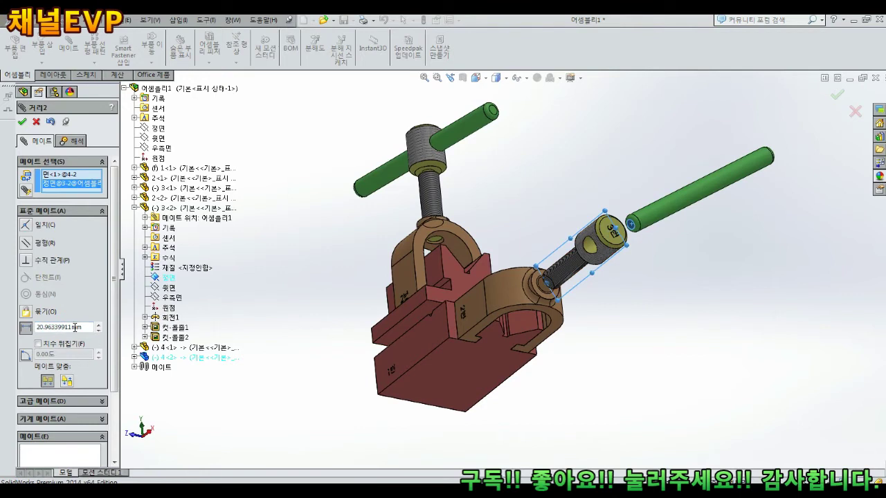
pyautogui.click(90, 326)
pyautogui.write('50')
pyautogui.press('Return')
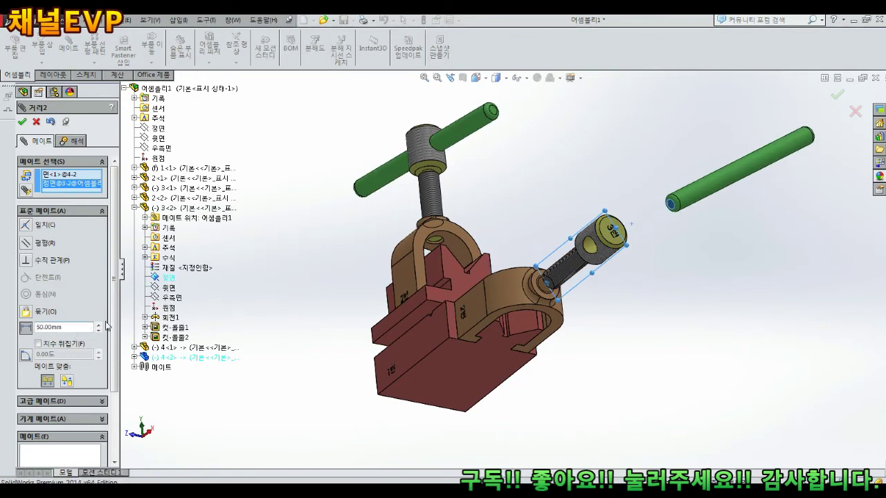
pyautogui.click(45, 348)
pyautogui.moveTo(478, 324); pyautogui.dragTo(524, 185, button='middle')
pyautogui.scroll(-4, 526, 185)
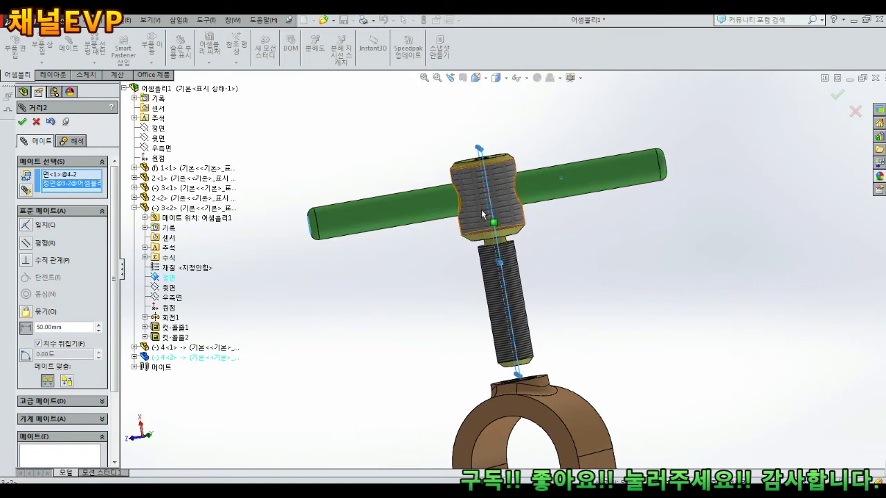
pyautogui.scroll(1, 487, 238)
pyautogui.scroll(1, 486, 238)
pyautogui.scroll(1, 486, 311)
pyautogui.moveTo(486, 311); pyautogui.dragTo(497, 334, button='middle')
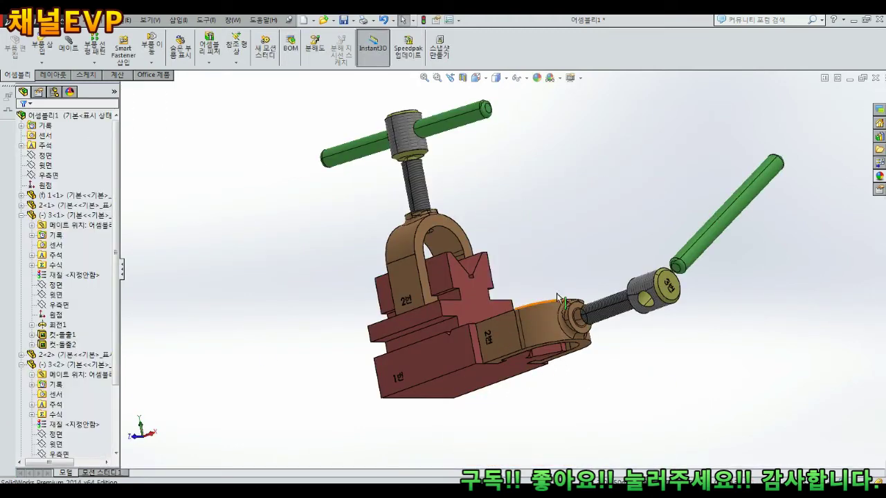
# Step: Begin another mate, pairing the second rod's flat end face with the front plane of the horizontal screw
pyautogui.scroll(4, 613, 285)
pyautogui.moveTo(613, 285); pyautogui.dragTo(553, 325, button='middle')
pyautogui.scroll(-4, 553, 325)
pyautogui.scroll(-2, 554, 305)
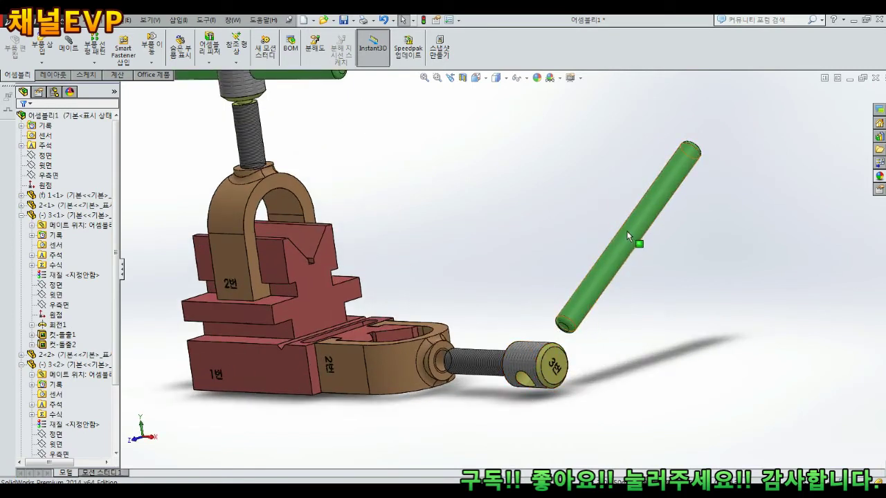
pyautogui.moveTo(568, 297); pyautogui.dragTo(574, 274, button='middle')
pyautogui.scroll(2, 499, 280)
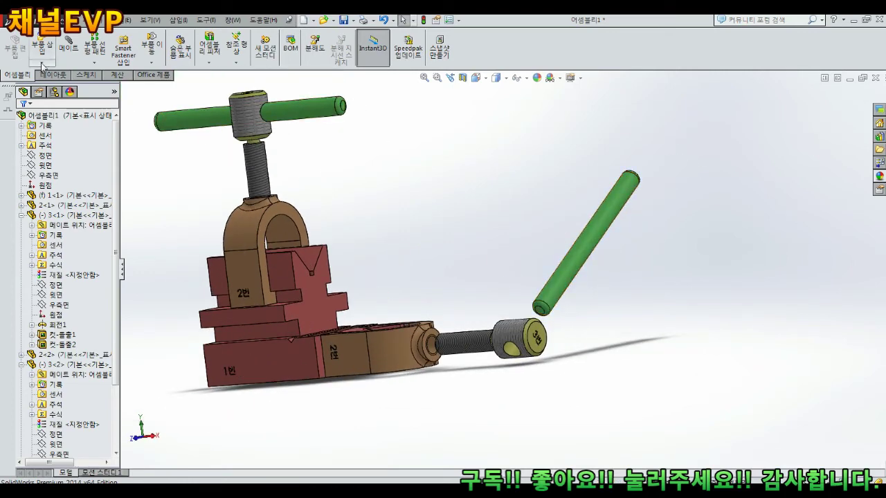
pyautogui.click(70, 48)
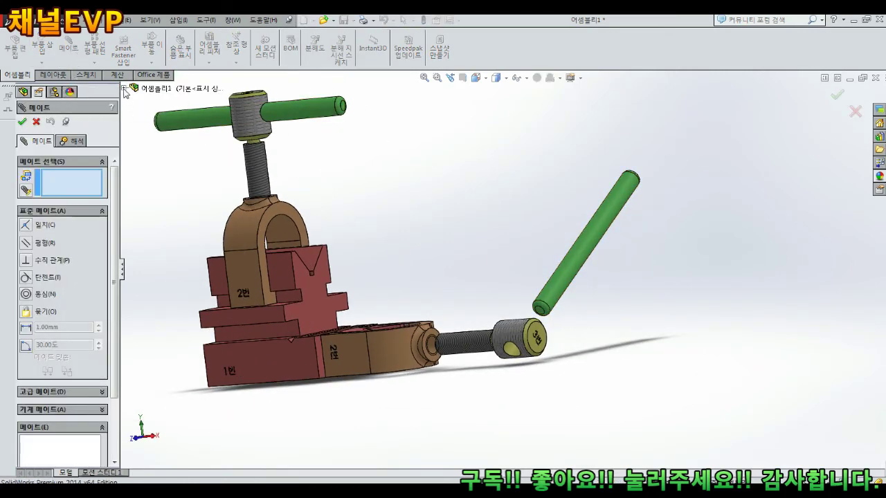
pyautogui.click(124, 90)
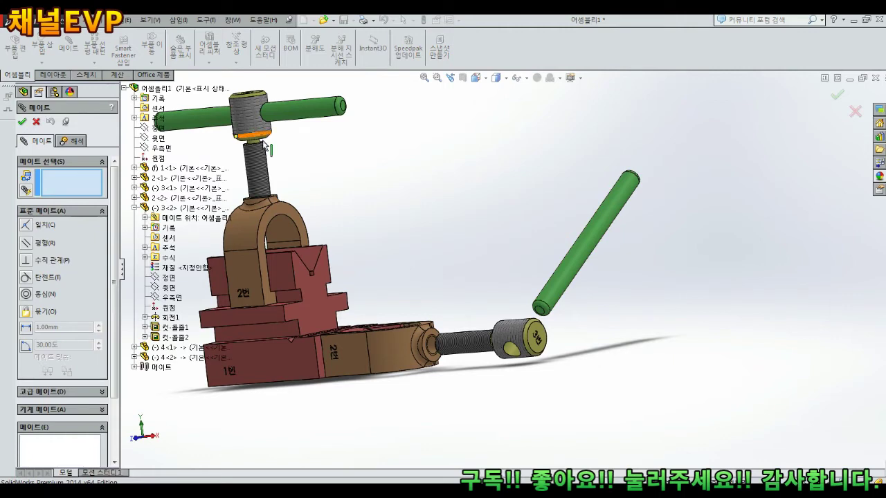
pyautogui.moveTo(597, 197); pyautogui.dragTo(616, 144, button='middle')
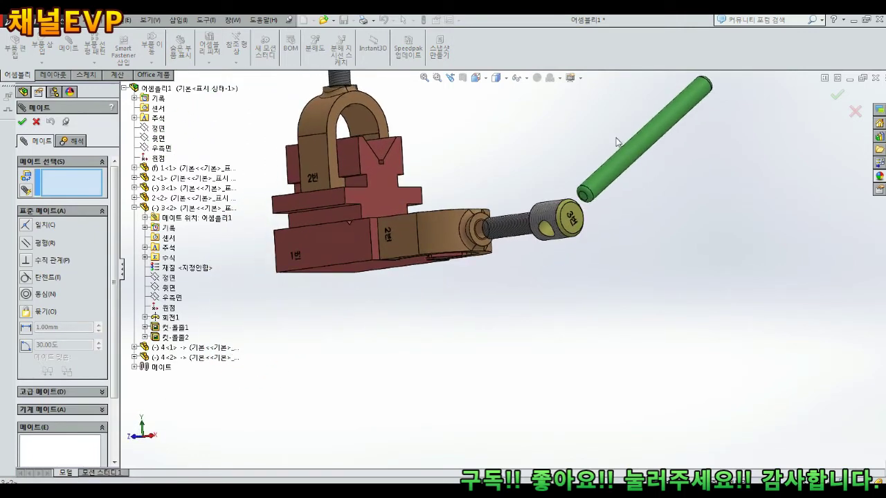
pyautogui.scroll(-5, 618, 143)
pyautogui.click(476, 316)
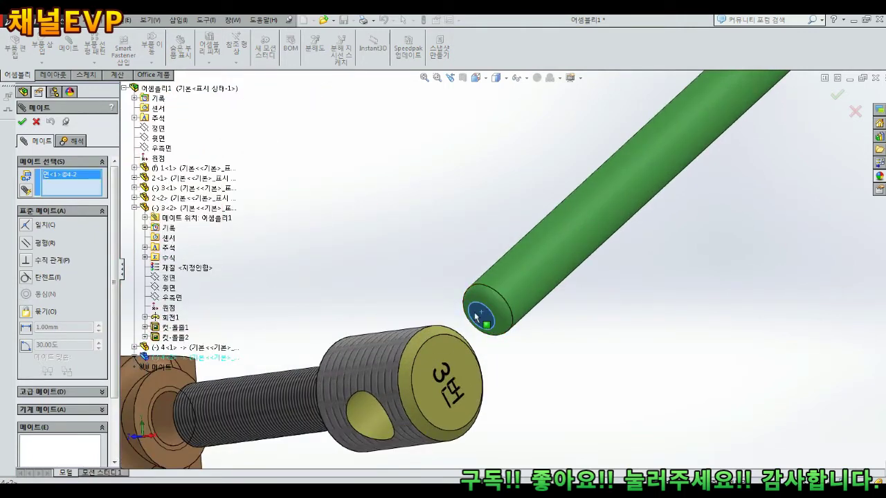
pyautogui.scroll(9, 483, 319)
pyautogui.scroll(-3, 425, 267)
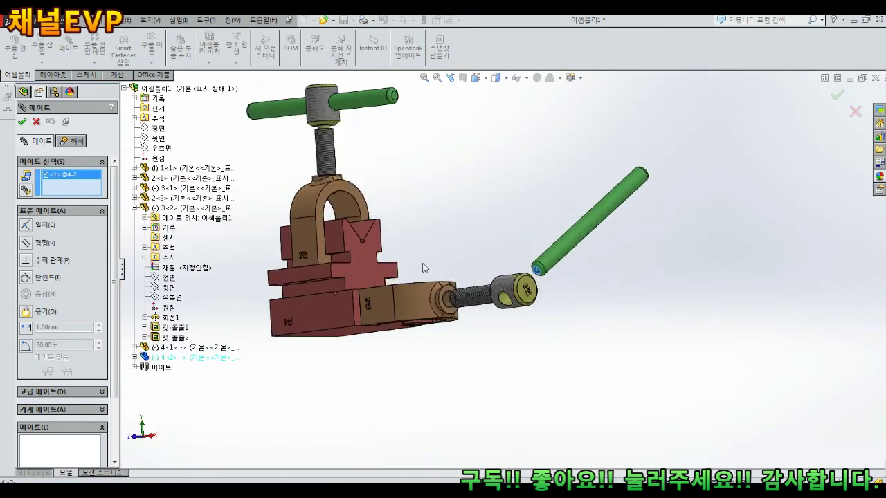
pyautogui.click(171, 278)
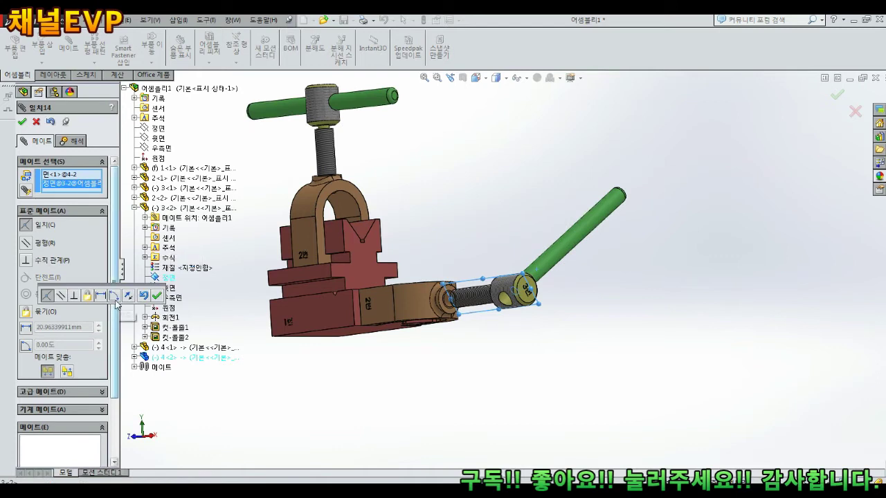
# Step: Make it a 50 mm distance mate with reversed alignment and flipped dimension, centring the rod in the screw head, and accept it
pyautogui.click(101, 296)
pyautogui.write('50')
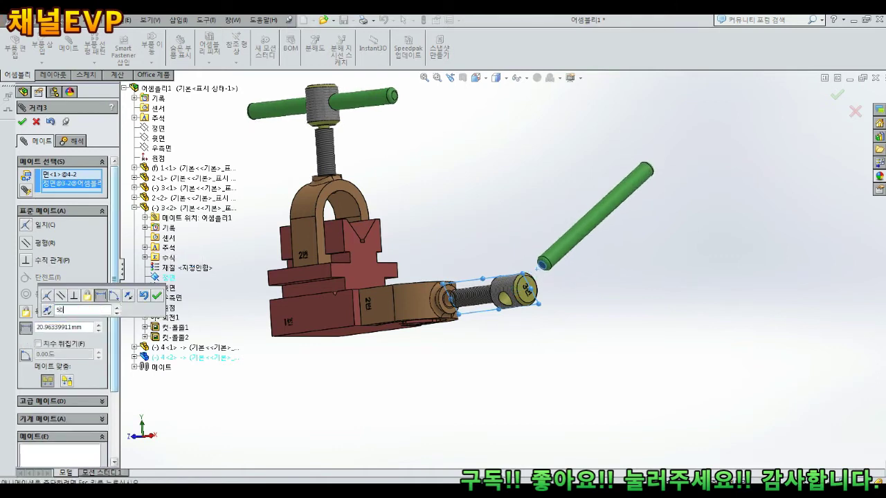
pyautogui.press('Return')
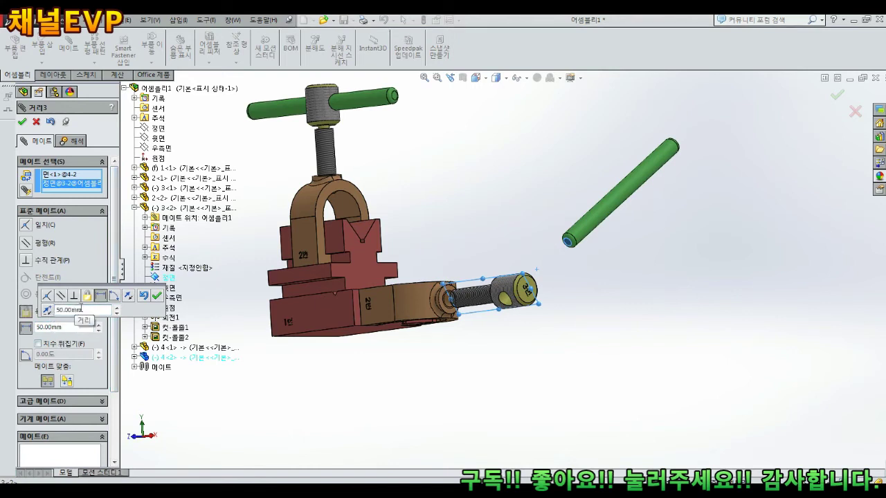
pyautogui.click(130, 297)
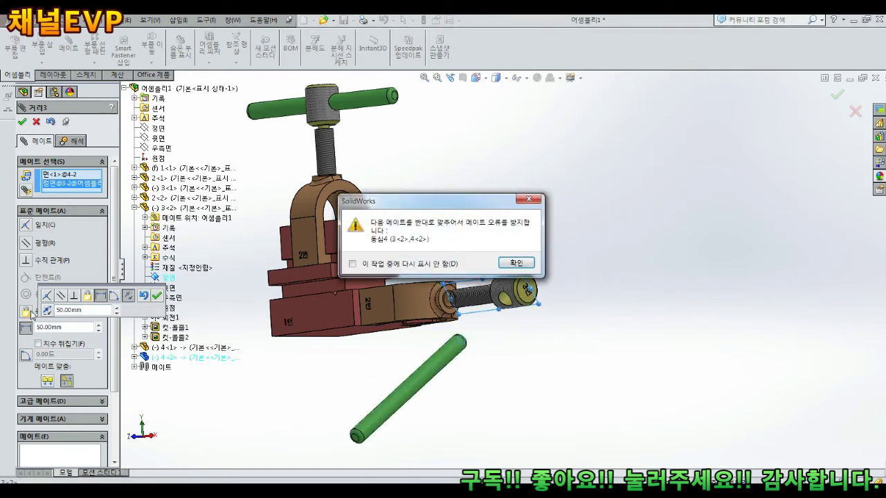
pyautogui.press('Return')
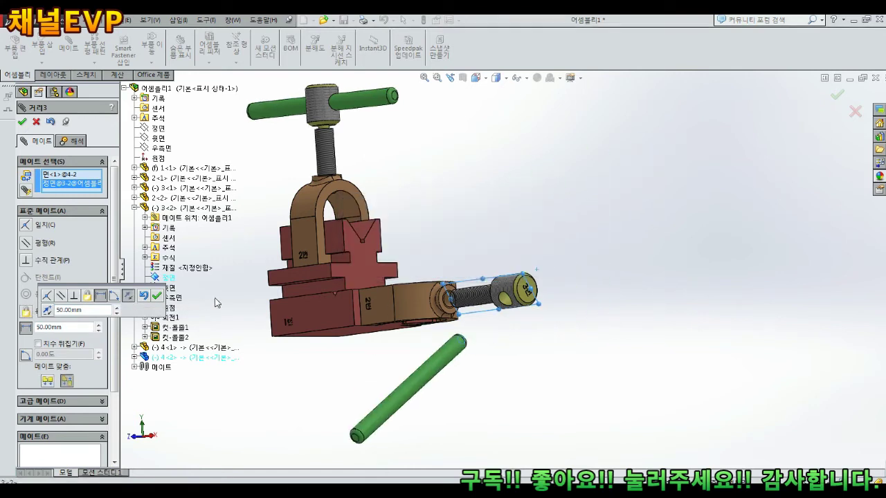
pyautogui.click(48, 313)
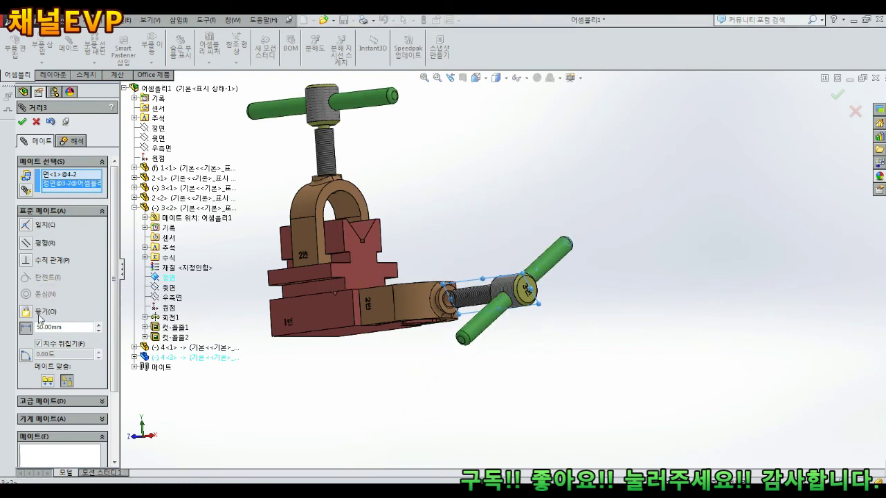
pyautogui.moveTo(476, 275); pyautogui.dragTo(456, 284, button='middle')
pyautogui.moveTo(519, 304); pyautogui.dragTo(510, 331, button='middle')
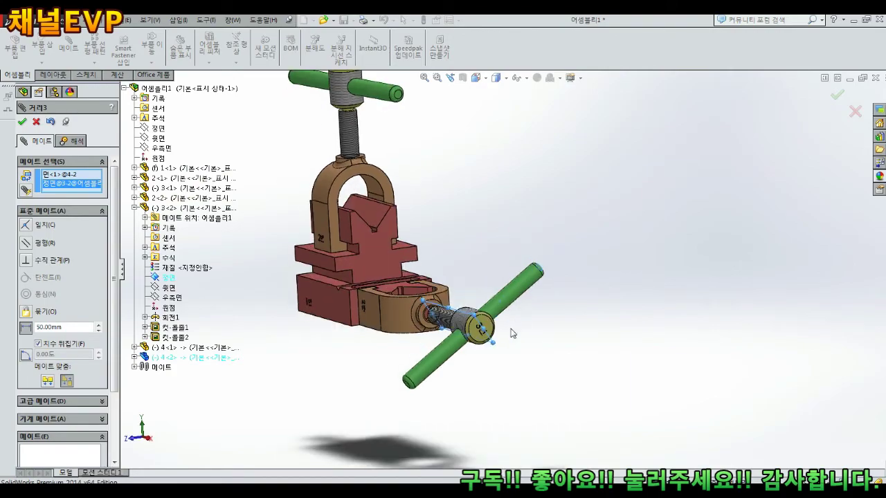
pyautogui.scroll(-2, 479, 313)
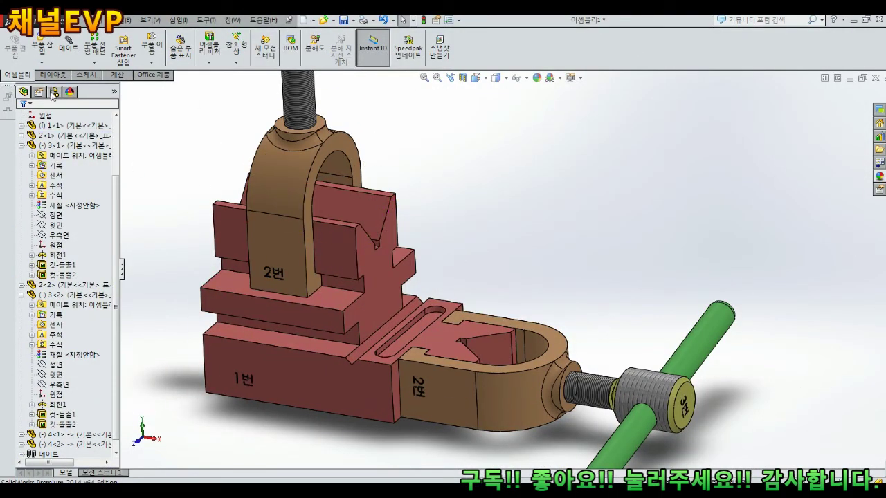
# Step: Insert a new in-context part with its sketch on the V-block's profile face, and close the floating explode toolbar
pyautogui.moveTo(17, 78); pyautogui.dragTo(445, 48)
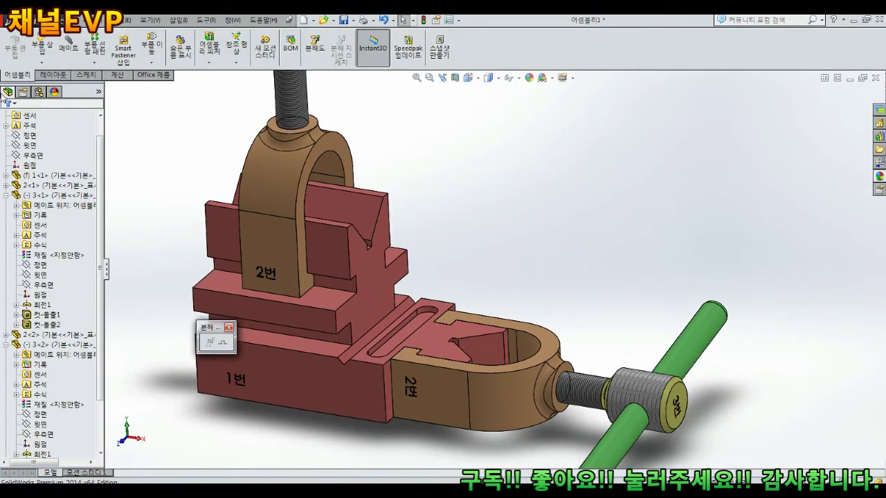
pyautogui.click(44, 63)
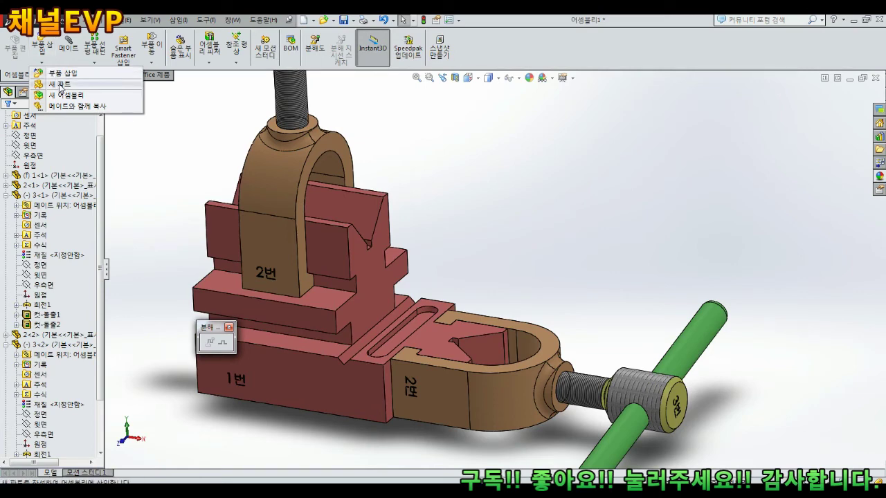
pyautogui.click(60, 88)
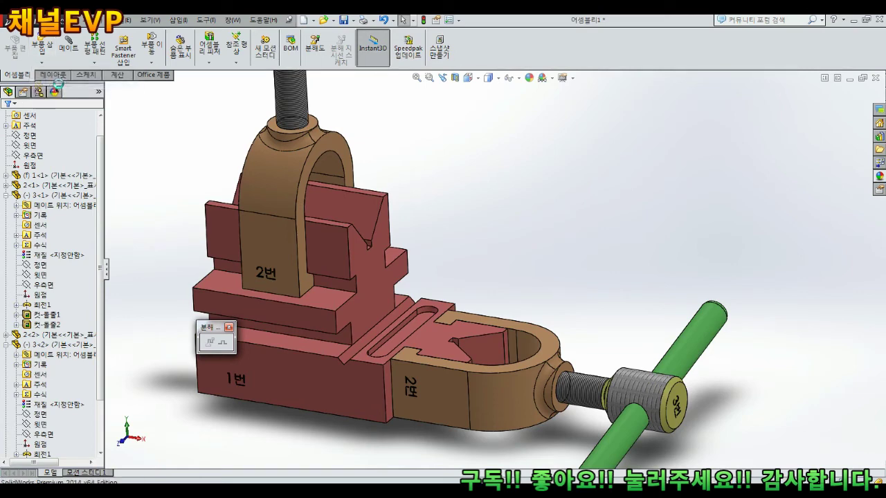
pyautogui.scroll(2, 330, 193)
pyautogui.moveTo(467, 264); pyautogui.dragTo(268, 322, button='middle')
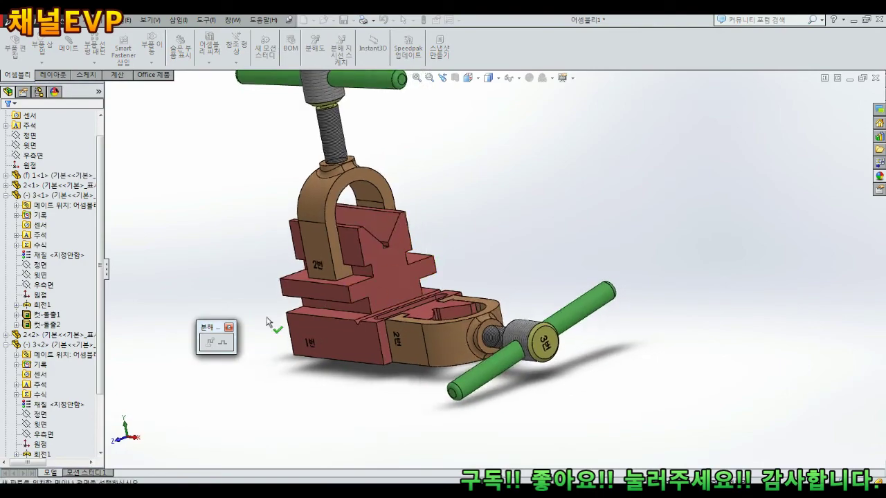
pyautogui.click(227, 327)
pyautogui.scroll(3, 398, 277)
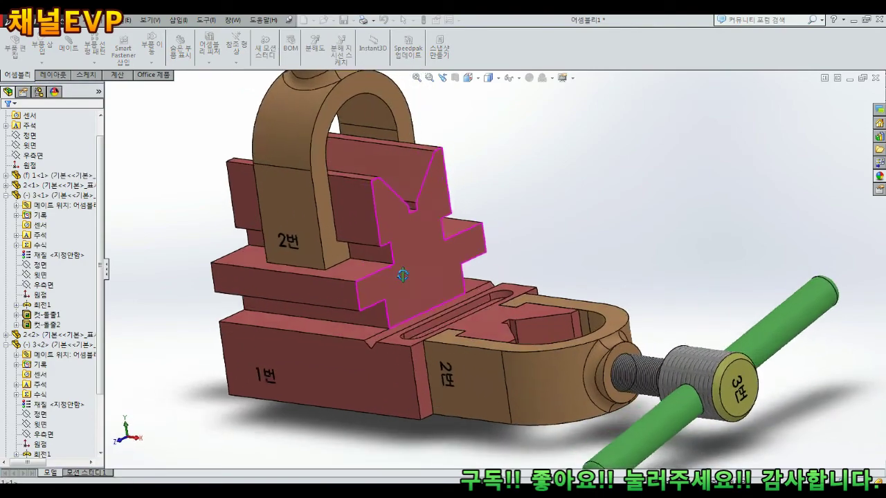
pyautogui.click(420, 242)
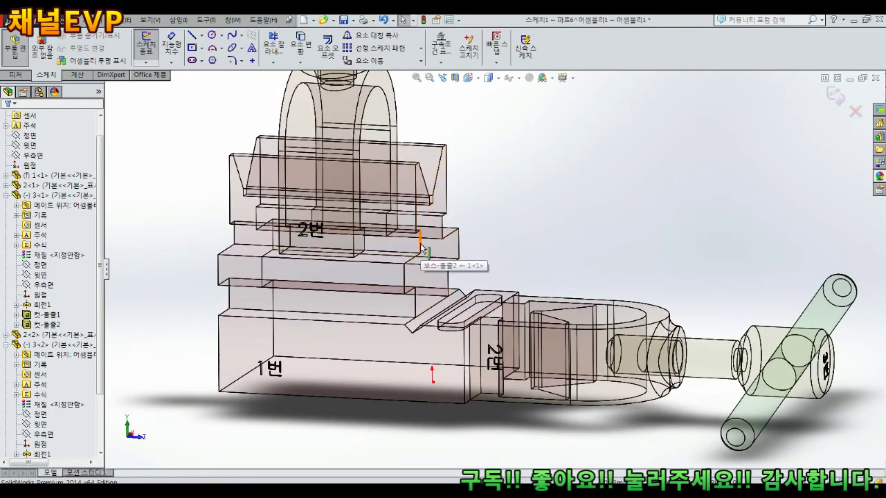
# Step: Viewing the sketch plane head-on, sketch a circle about 16 mm in diameter above the V-groove inside the vertical clamp's arch
pyautogui.hotkey('ctrl', '8')
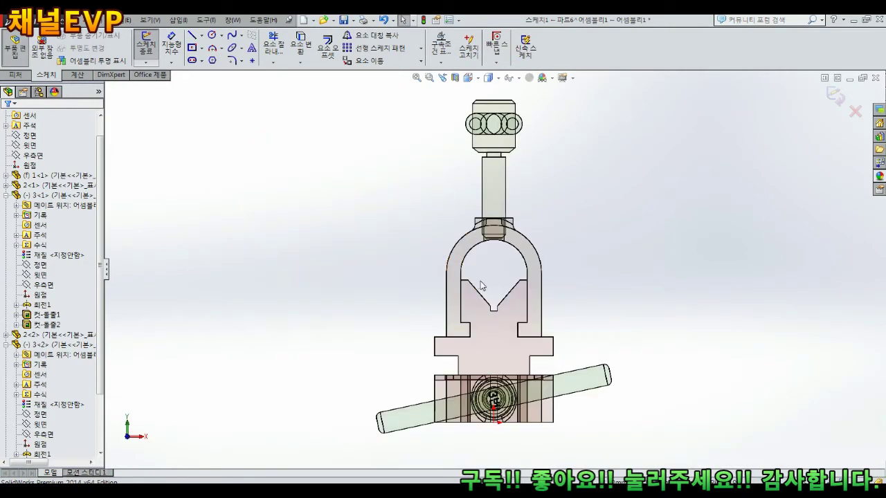
pyautogui.scroll(-3, 493, 305)
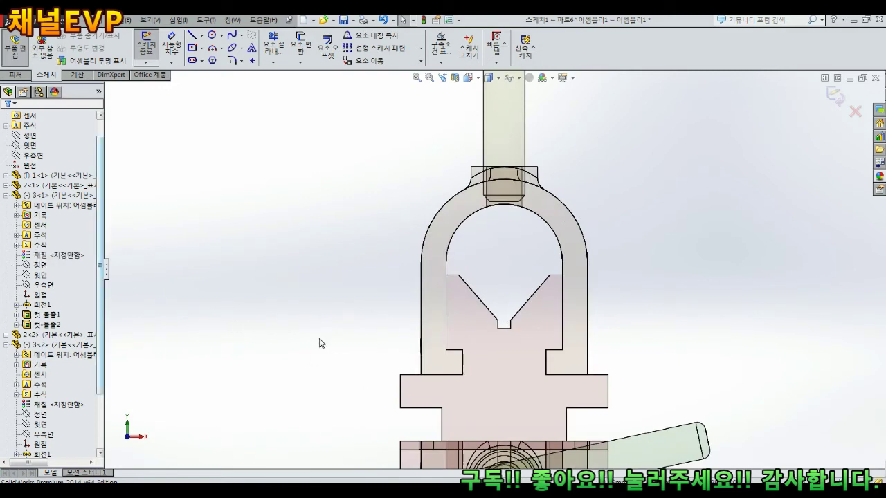
pyautogui.scroll(-4, 515, 299)
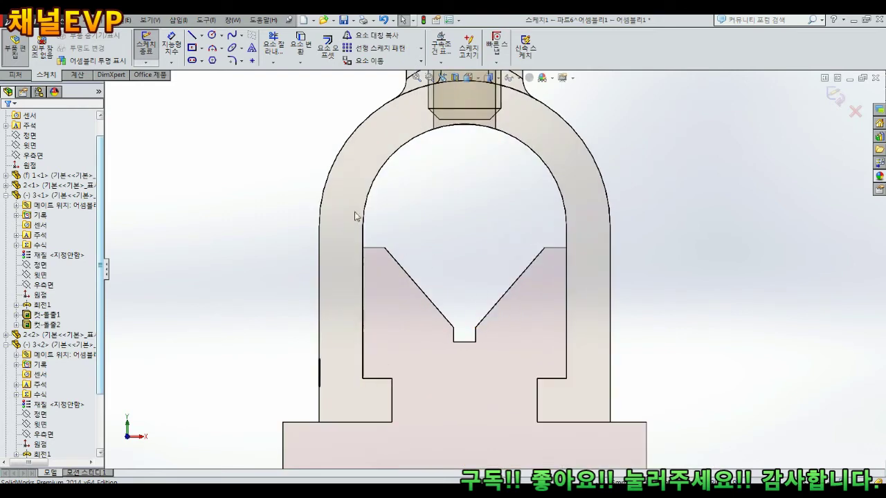
pyautogui.click(211, 35)
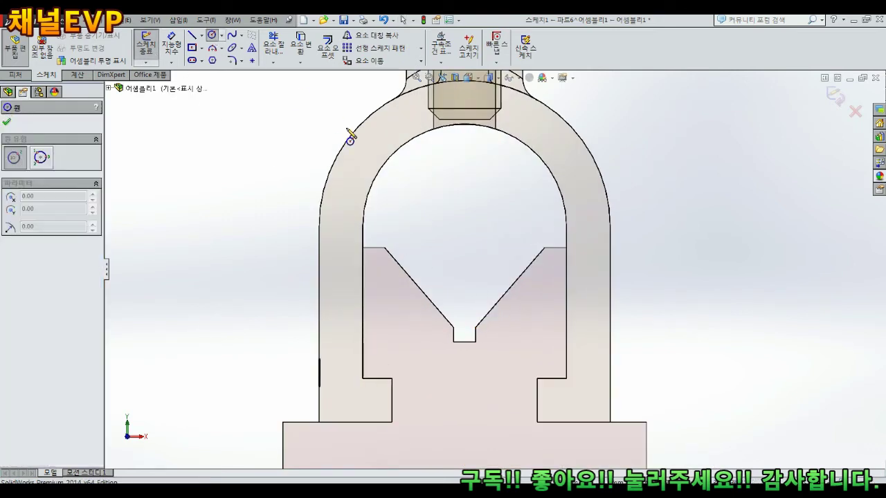
pyautogui.click(460, 245)
pyautogui.click(464, 267)
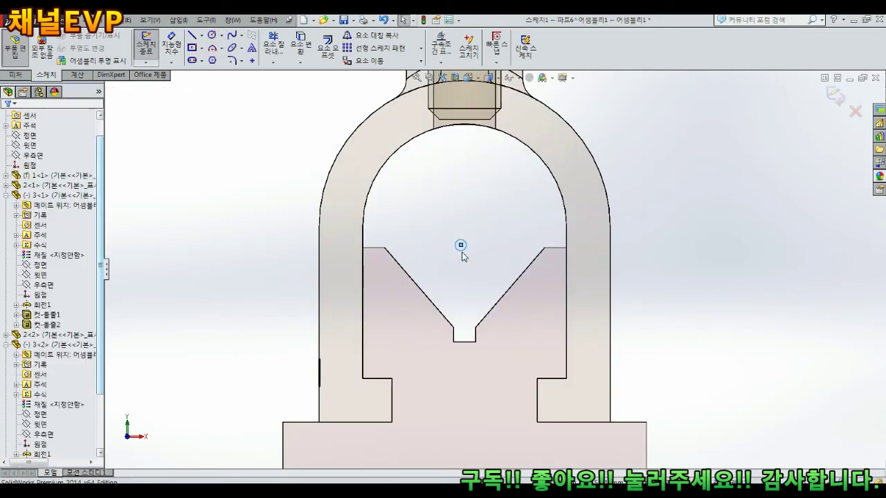
pyautogui.click(461, 245)
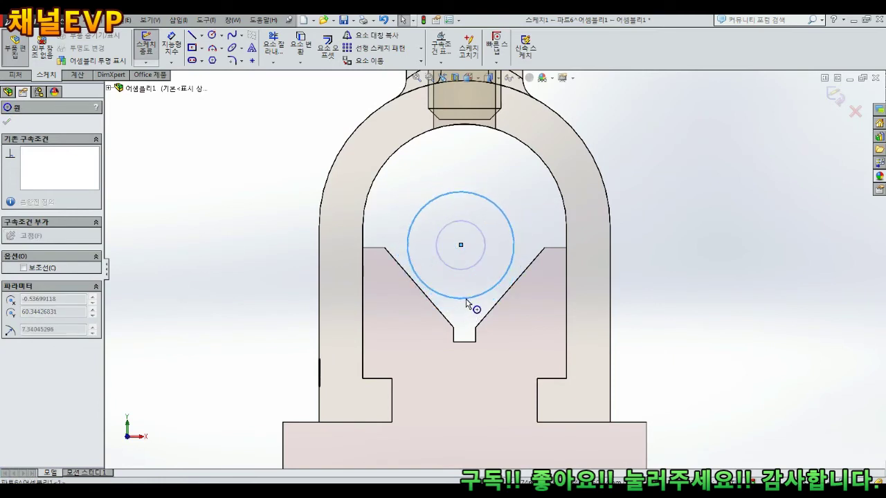
pyautogui.click(466, 304)
pyautogui.press('Escape')
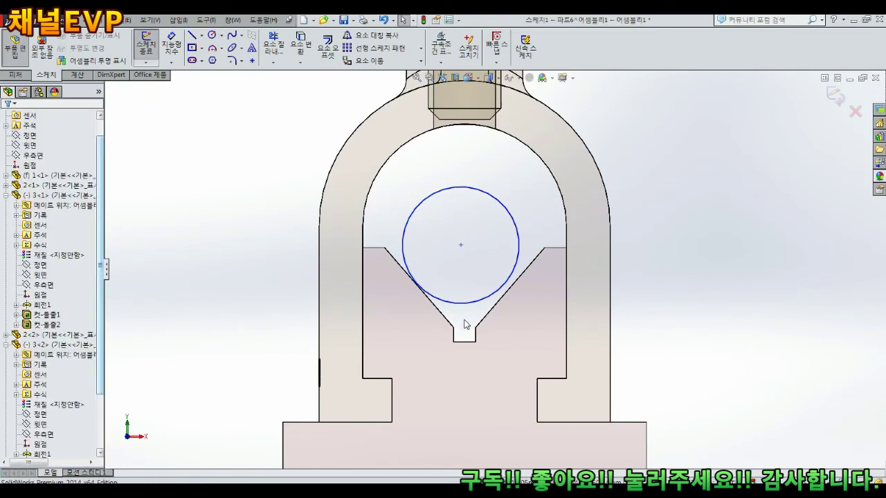
pyautogui.scroll(-1, 516, 291)
pyautogui.scroll(1, 518, 290)
pyautogui.moveTo(663, 303); pyautogui.dragTo(668, 270, button='right')
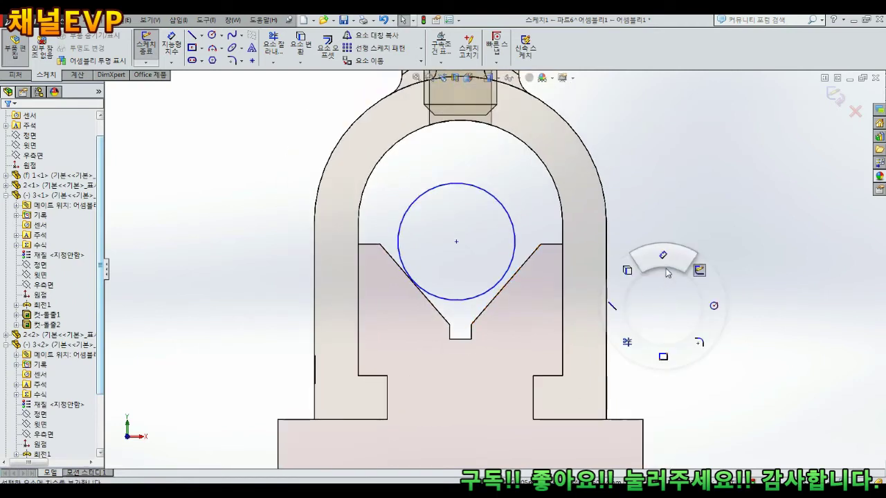
pyautogui.click(511, 215)
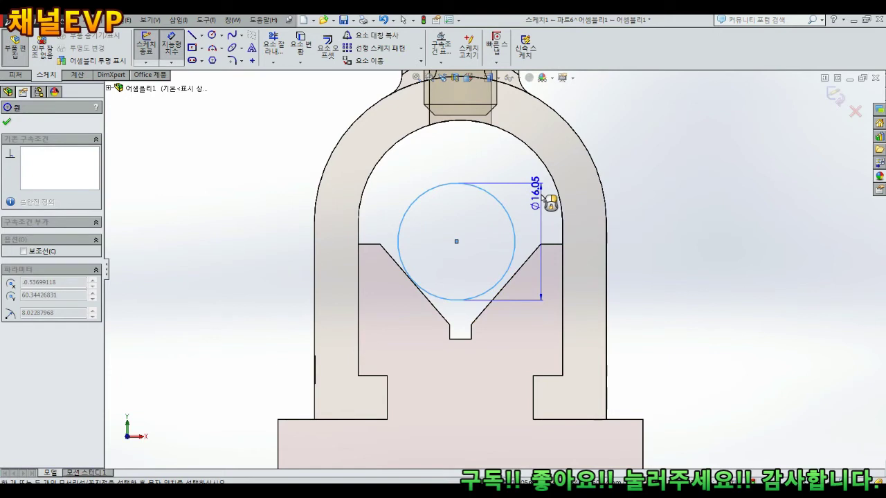
pyautogui.press('Escape')
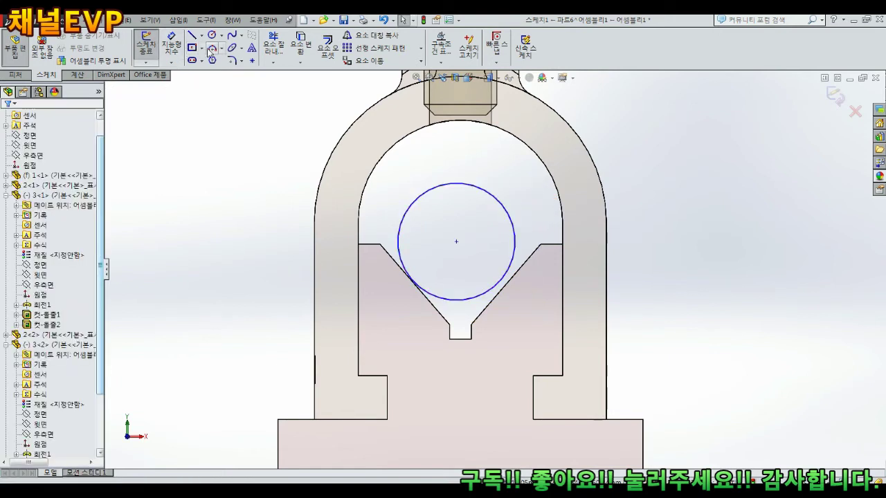
pyautogui.click(499, 201)
pyautogui.click(522, 186)
# Step: Dimension the circle's diameter and set it to 18 mm
pyautogui.click(171, 48)
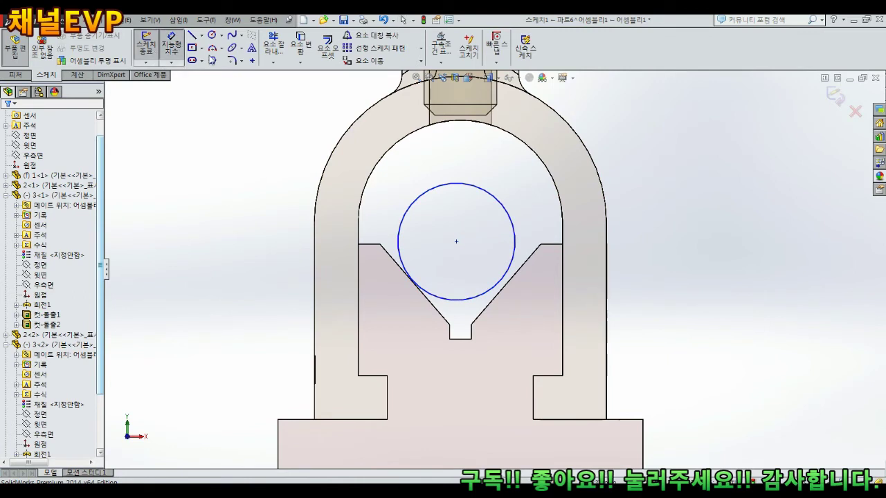
pyautogui.click(513, 217)
pyautogui.click(643, 173)
pyautogui.write('16.04575936mm')
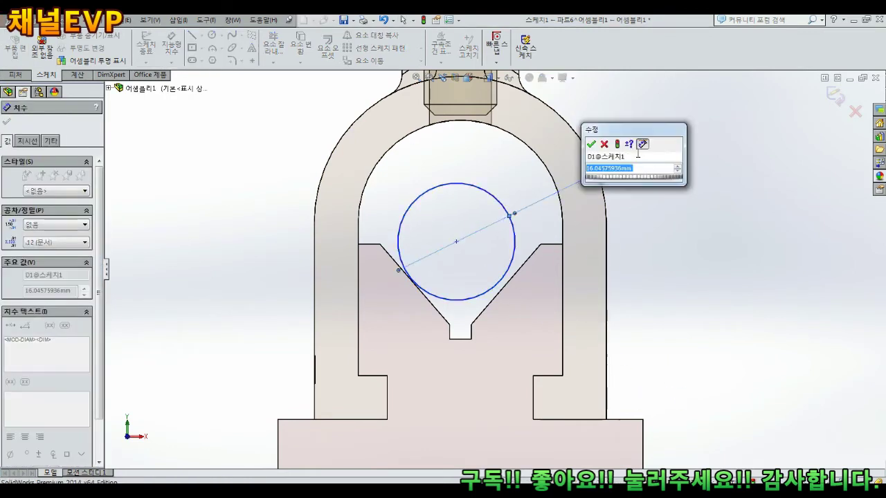
pyautogui.write('8')
pyautogui.press('Return')
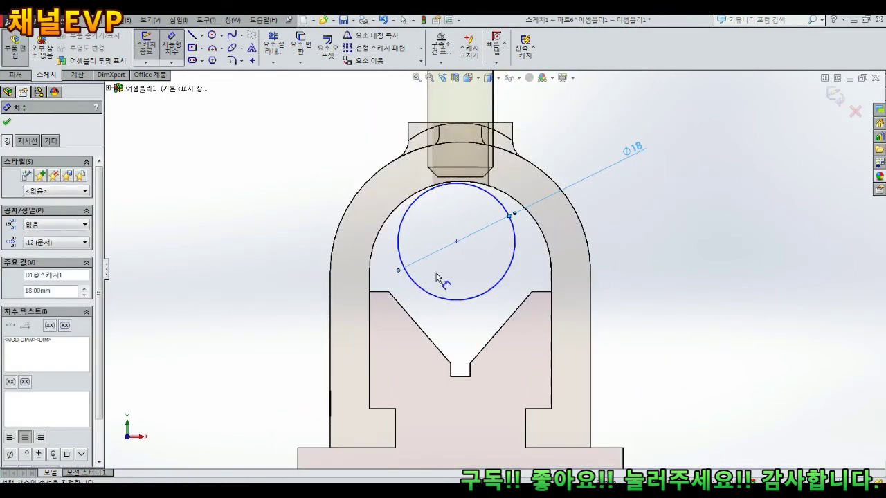
pyautogui.press('Escape')
# Step: Make the 18 mm circle tangent to both sloping flanks of the V-groove and exit the sketch
pyautogui.click(416, 303)
pyautogui.keyDown('ctrl'); pyautogui.click(410, 354); pyautogui.keyUp('ctrl')
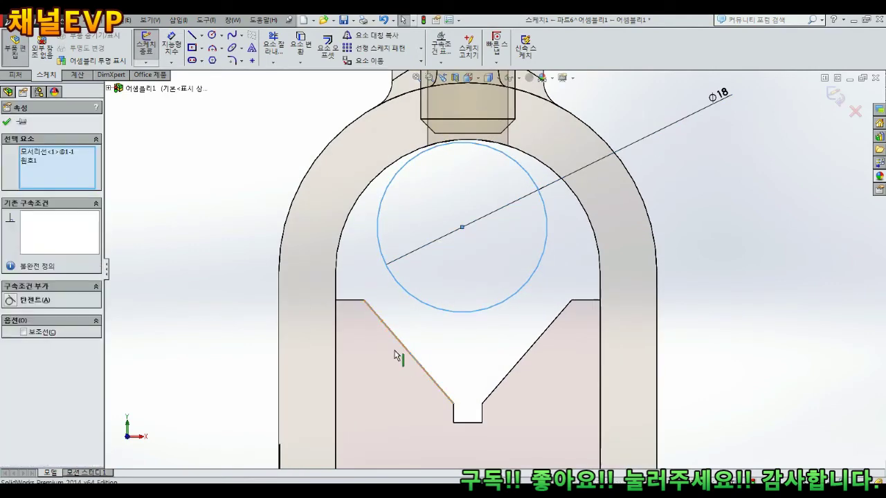
pyautogui.click(11, 300)
pyautogui.click(494, 312)
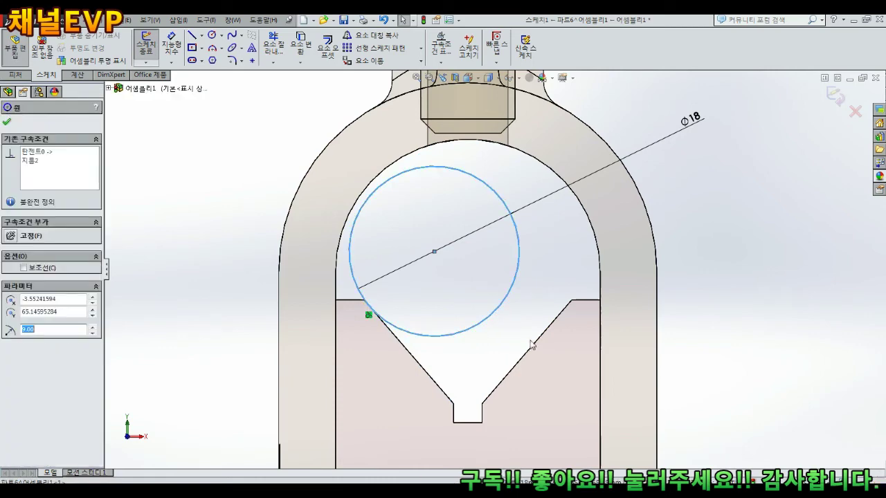
pyautogui.keyDown('ctrl'); pyautogui.click(526, 352); pyautogui.keyUp('ctrl')
pyautogui.click(10, 300)
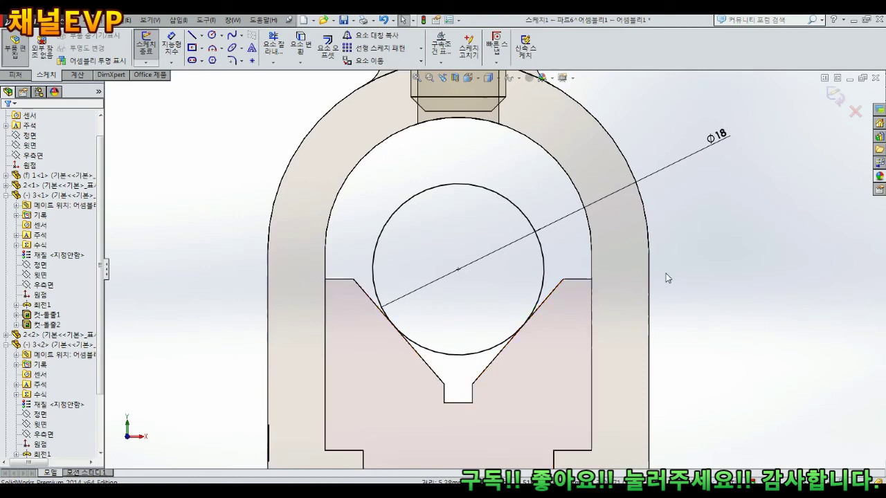
pyautogui.click(835, 97)
# Step: Extrude the circle sketch as a boss with reversed direction and a 55 mm blind depth along the V-groove
pyautogui.moveTo(716, 235)
pyautogui.mouseDown(button='middle')
pyautogui.moveTo(667, 254)
pyautogui.moveTo(672, 294)
pyautogui.mouseUp(button='middle')
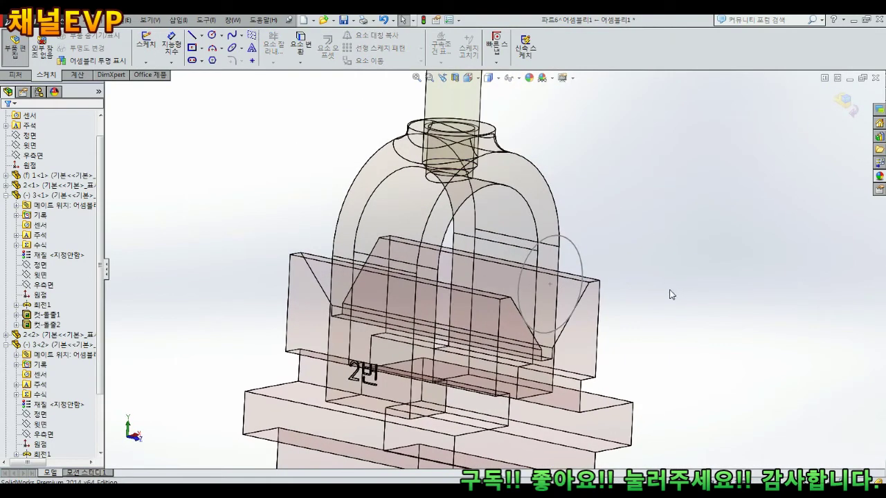
pyautogui.click(11, 78)
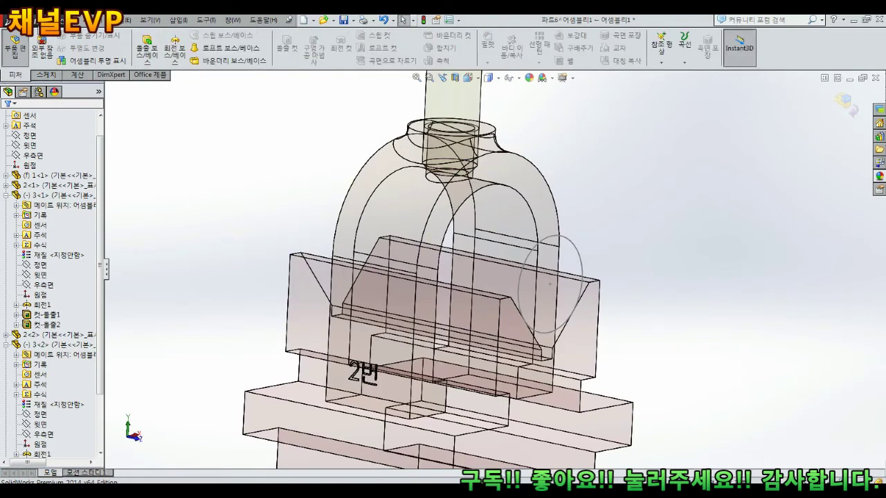
pyautogui.click(147, 49)
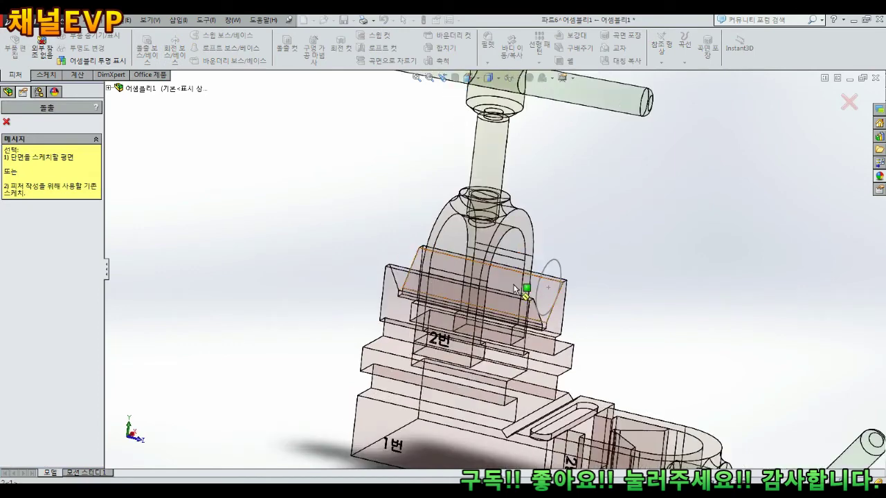
pyautogui.click(577, 257)
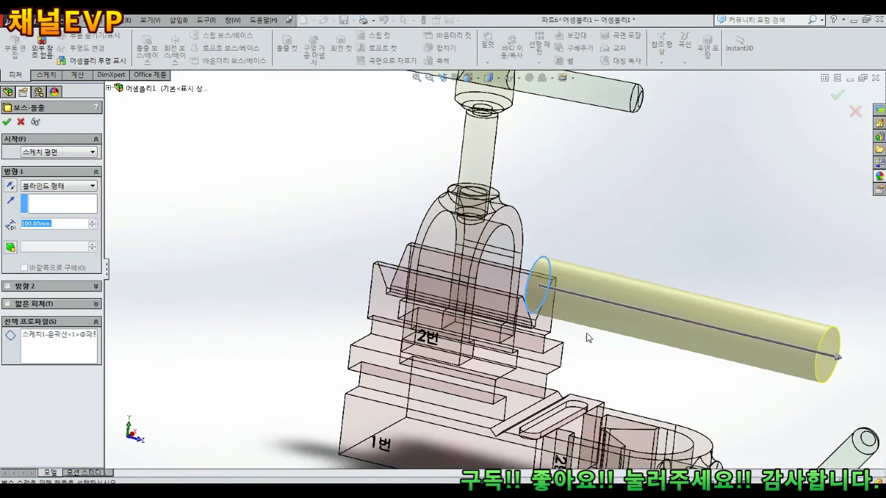
pyautogui.click(11, 185)
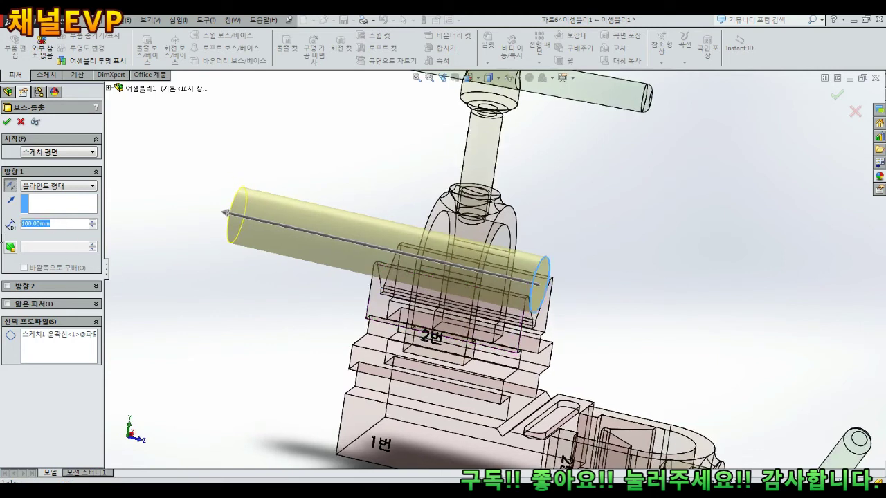
pyautogui.write('55')
pyautogui.press('Return')
# Step: Add a second extrusion direction with a 5 mm blind depth and accept the boss
pyautogui.moveTo(388, 267); pyautogui.dragTo(615, 345, button='middle')
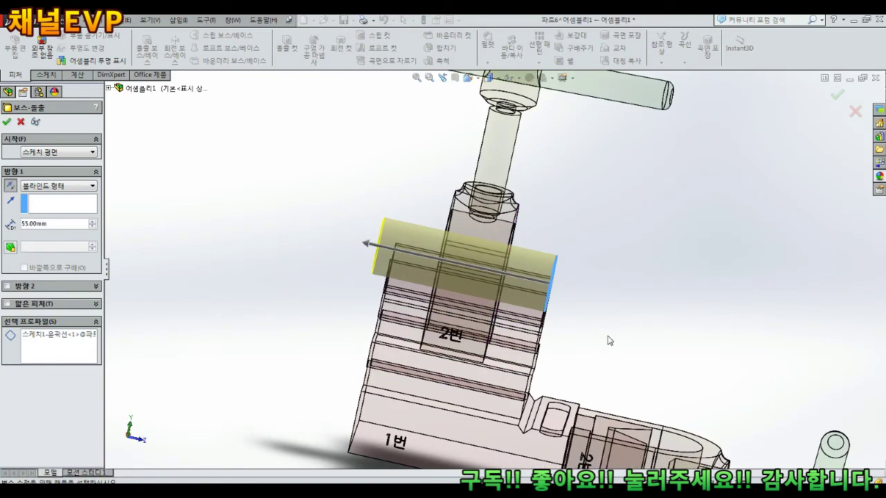
pyautogui.scroll(-3, 609, 341)
pyautogui.click(7, 286)
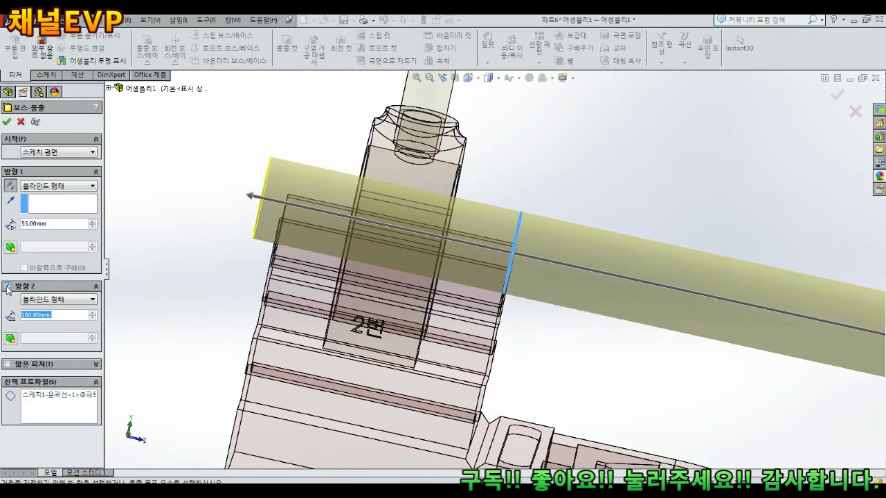
pyautogui.write('5')
pyautogui.press('Return')
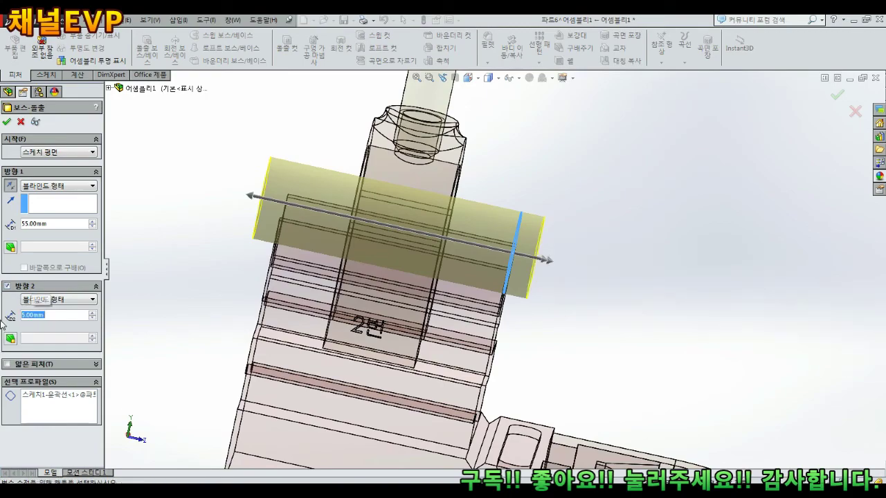
pyautogui.scroll(4, 457, 282)
pyautogui.moveTo(457, 282)
pyautogui.mouseDown(button='middle')
pyautogui.moveTo(366, 239)
pyautogui.moveTo(431, 259)
pyautogui.mouseUp(button='middle')
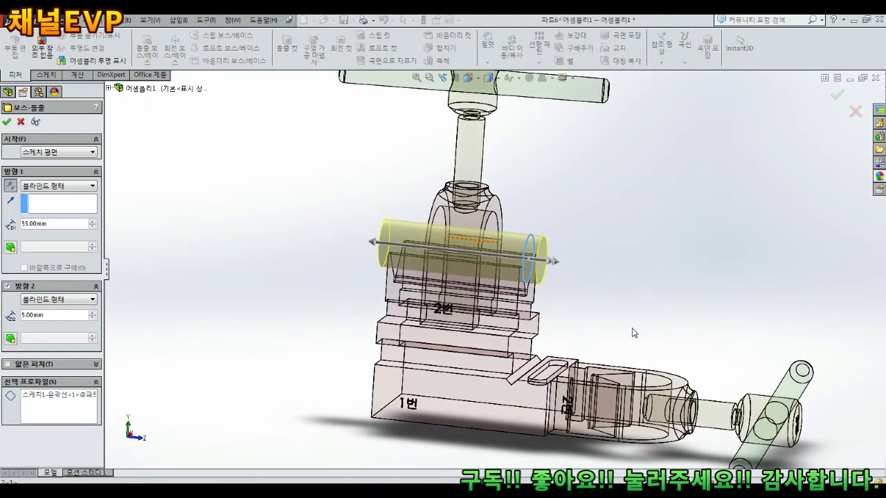
pyautogui.click(835, 95)
# Step: Finish editing the round workpiece in context and return to the full assembly
pyautogui.moveTo(671, 227); pyautogui.dragTo(559, 257, button='middle')
pyautogui.scroll(-2, 557, 257)
pyautogui.moveTo(638, 272)
pyautogui.mouseDown(button='middle')
pyautogui.moveTo(678, 277)
pyautogui.moveTo(629, 277)
pyautogui.moveTo(643, 270)
pyautogui.mouseUp(button='middle')
pyautogui.scroll(3, 643, 269)
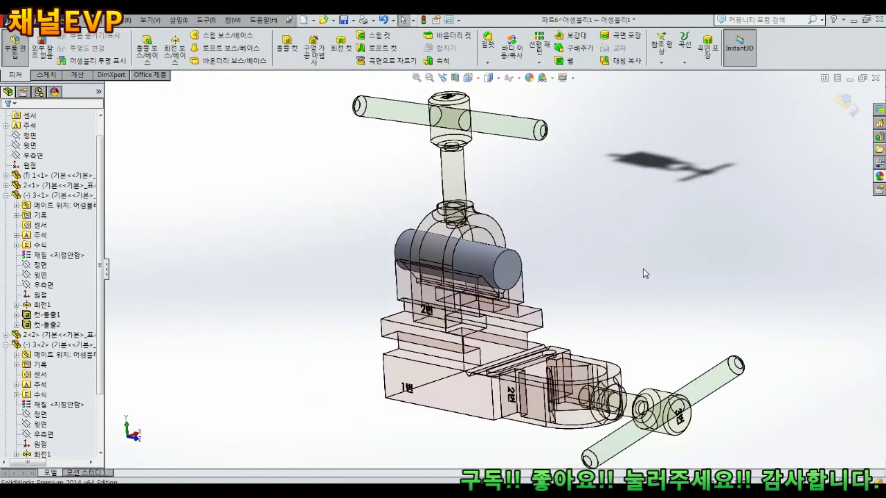
pyautogui.click(847, 103)
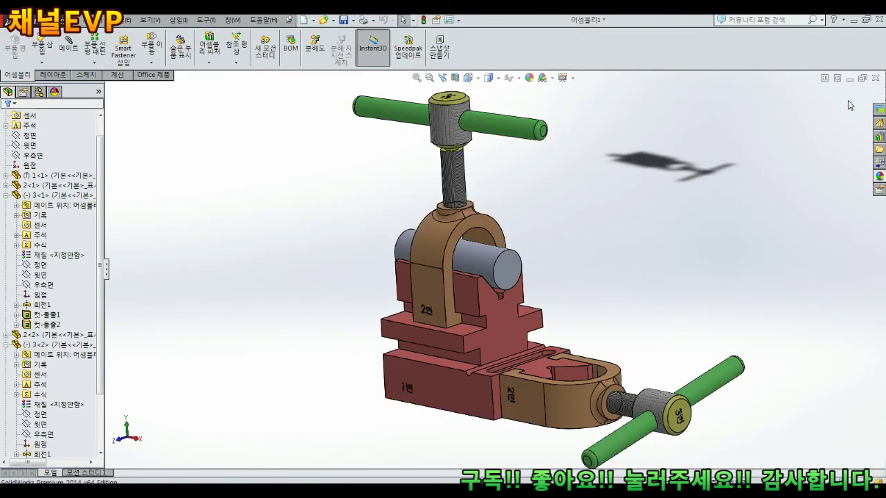
# Step: Open the round workpiece part in its own window from the assembly
pyautogui.moveTo(685, 219); pyautogui.dragTo(618, 248, button='middle')
pyautogui.scroll(-5, 602, 249)
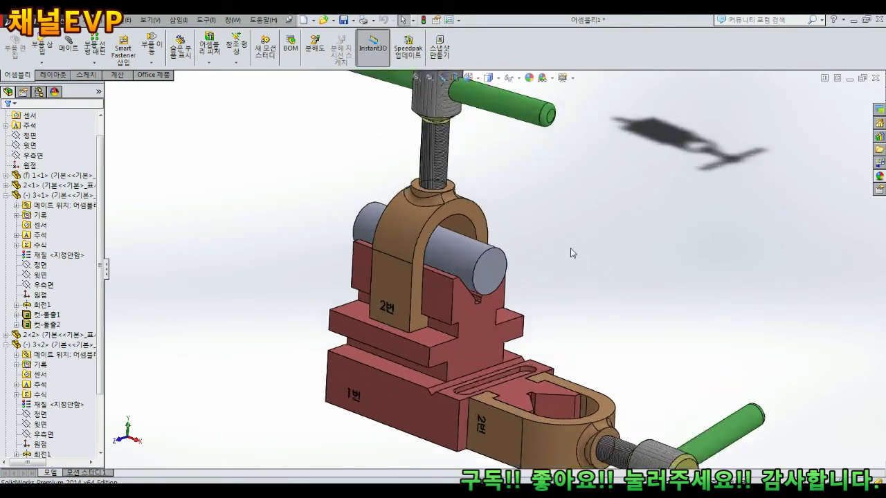
pyautogui.click(445, 251)
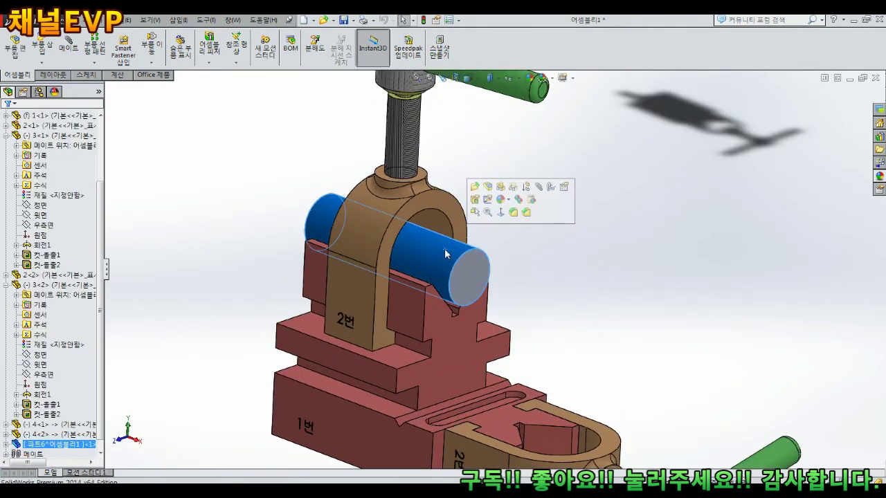
pyautogui.click(475, 200)
pyautogui.scroll(3, 515, 275)
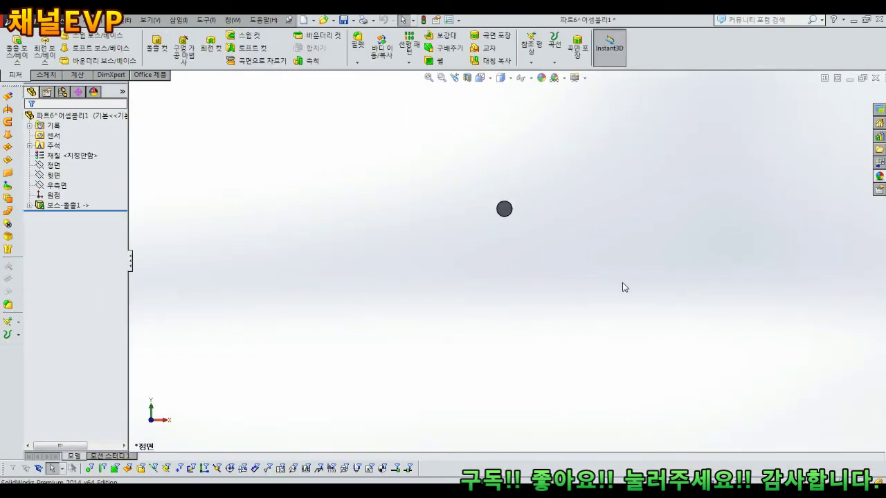
pyautogui.scroll(-1, 620, 214)
# Step: Start editing the appearance of the whole workpiece part
pyautogui.rightClick(68, 206)
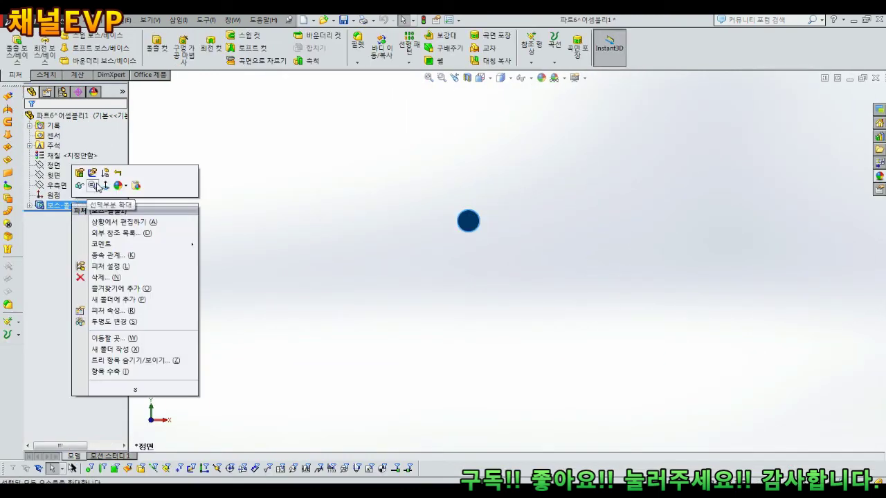
pyautogui.click(119, 185)
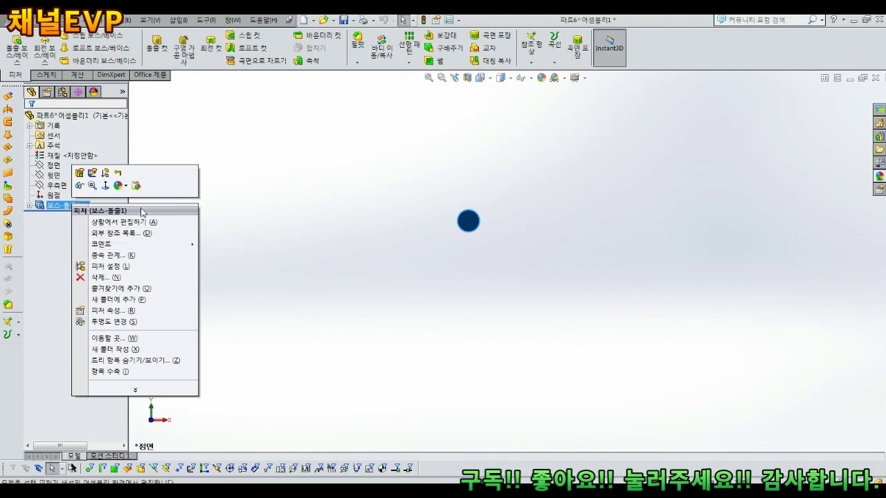
pyautogui.click(121, 188)
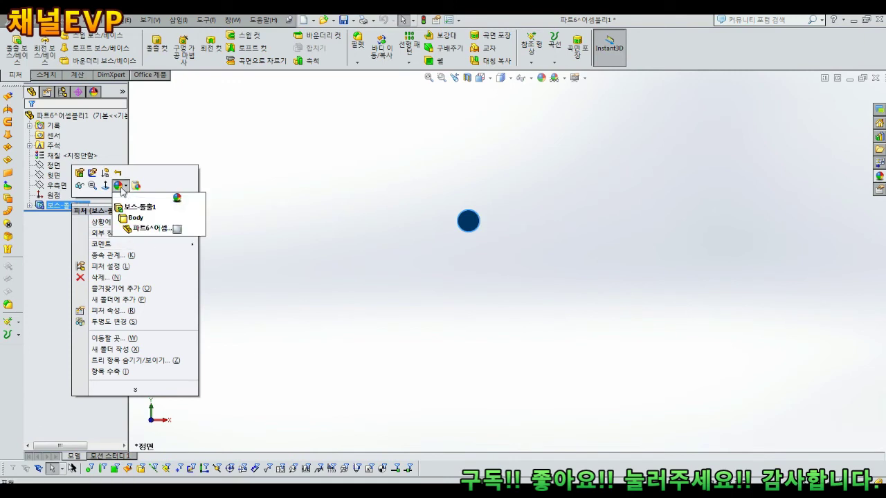
pyautogui.click(159, 232)
pyautogui.moveTo(484, 265); pyautogui.dragTo(544, 267, button='middle')
# Step: Browse the plastic appearance categories, including low gloss and soft touch, and expand the metal category
pyautogui.doubleClick(740, 117)
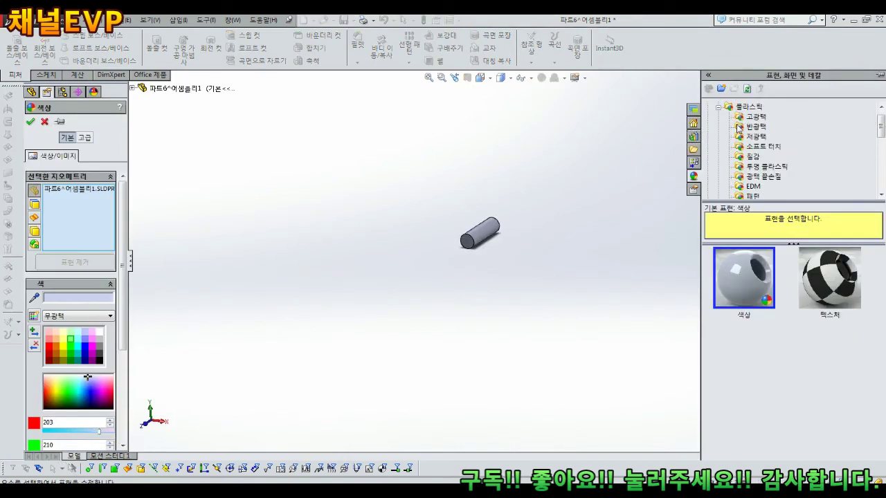
pyautogui.click(757, 137)
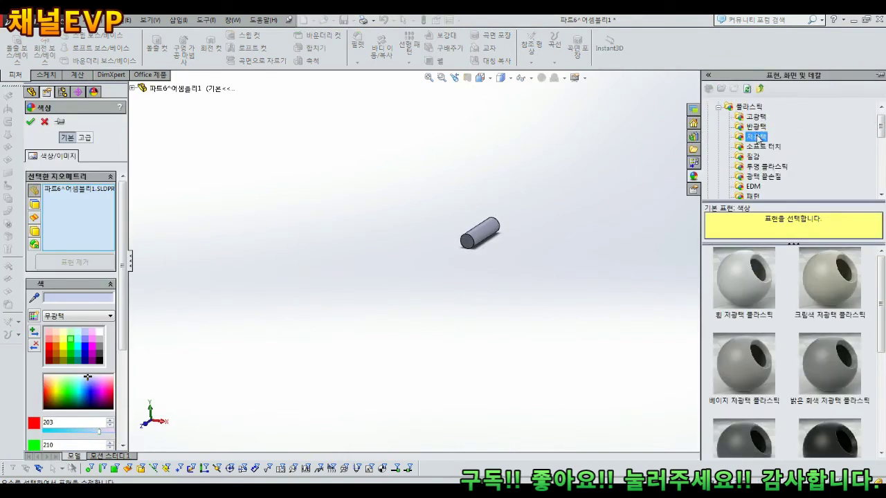
pyautogui.click(753, 156)
pyautogui.click(758, 148)
pyautogui.scroll(-2, 756, 160)
pyautogui.click(755, 118)
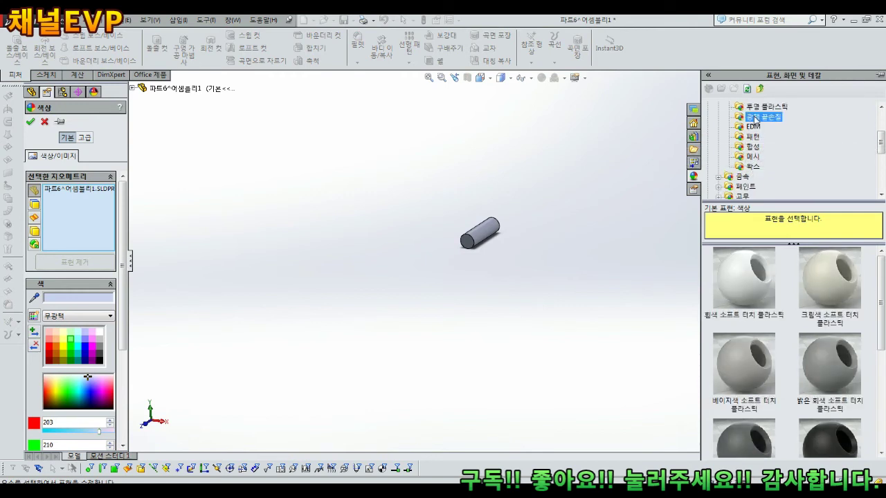
pyautogui.scroll(-1, 749, 159)
pyautogui.click(742, 147)
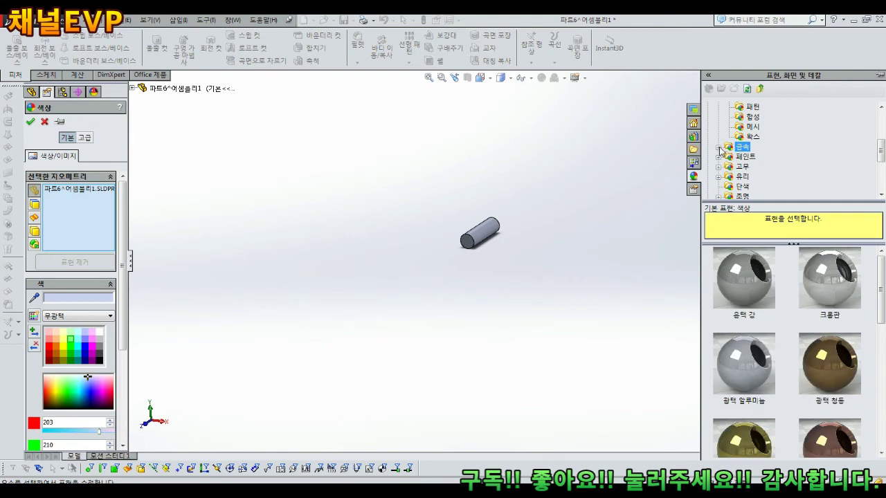
pyautogui.click(718, 146)
# Step: Try the polished bronze, polished copper, brushed nickel, polished titanium and cast lead appearances on the workpiece
pyautogui.click(846, 368)
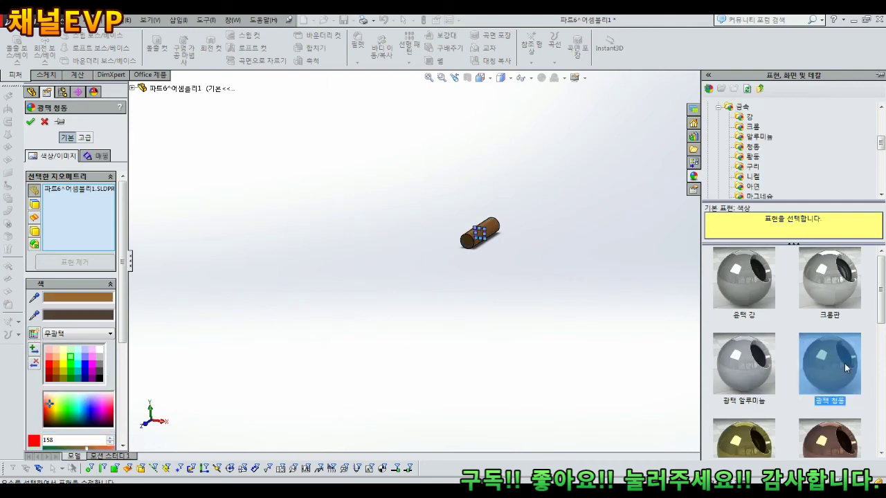
pyautogui.click(825, 429)
pyautogui.scroll(-3, 820, 391)
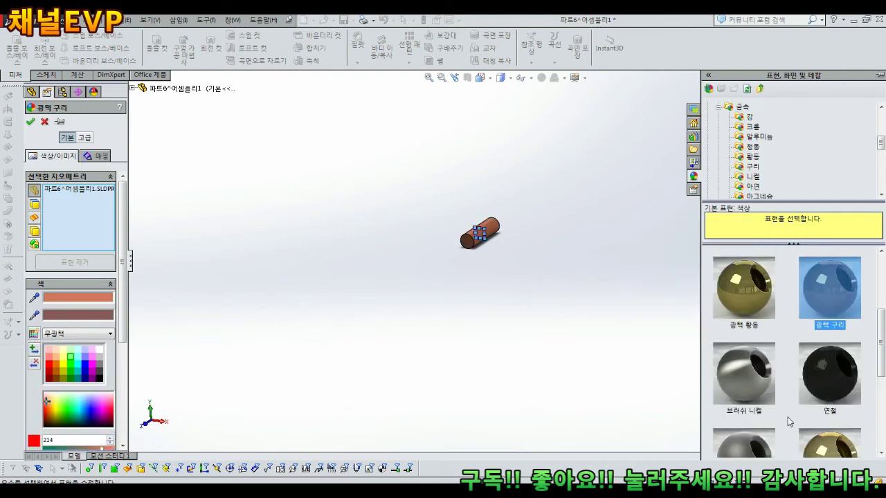
pyautogui.click(751, 339)
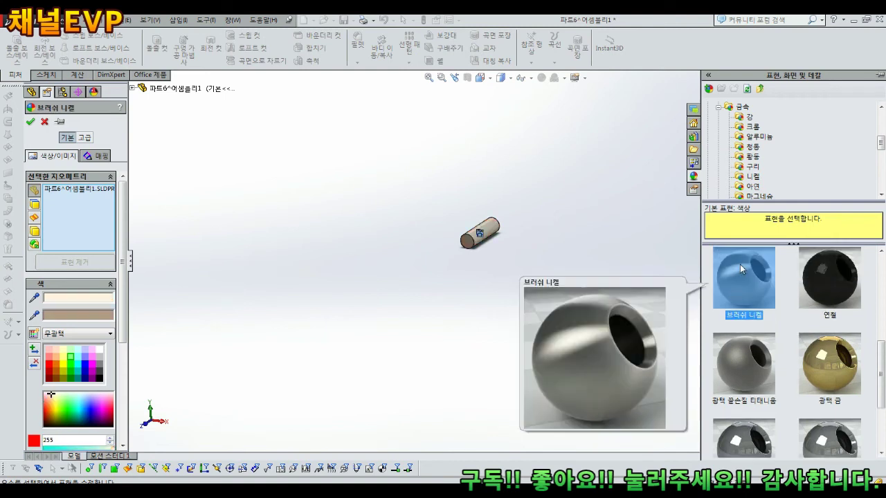
pyautogui.scroll(-2, 761, 388)
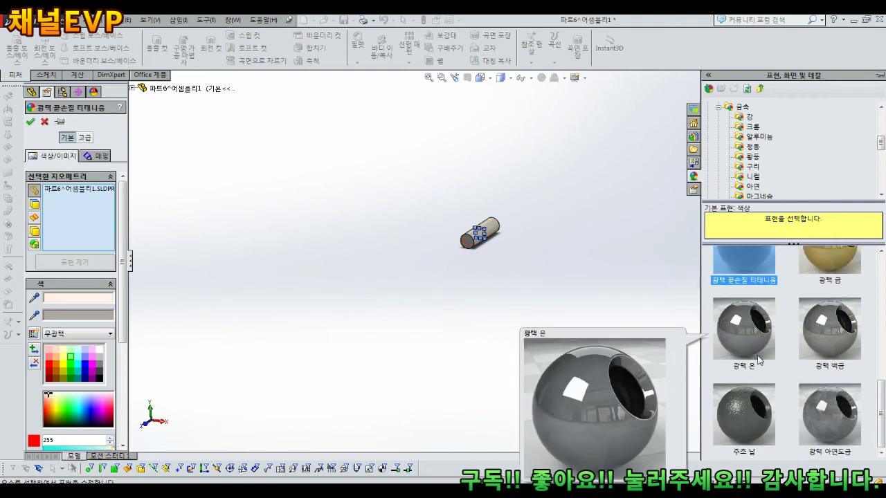
pyautogui.click(765, 425)
# Step: Apply the polished galvanized metal appearance to the workpiece, accept it and switch back to the assembly
pyautogui.click(840, 440)
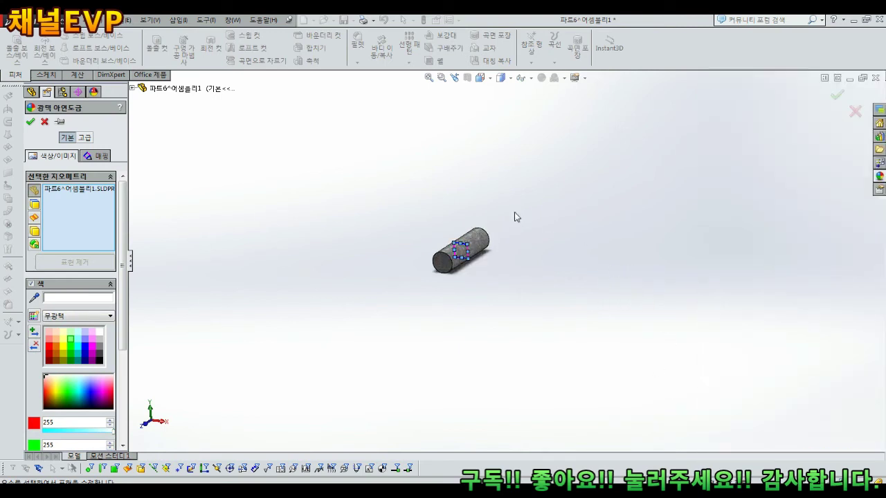
pyautogui.scroll(-3, 489, 229)
pyautogui.click(30, 122)
pyautogui.moveTo(436, 140)
pyautogui.mouseDown(button='middle')
pyautogui.moveTo(524, 249)
pyautogui.moveTo(506, 258)
pyautogui.moveTo(497, 239)
pyautogui.moveTo(446, 234)
pyautogui.mouseUp(button='middle')
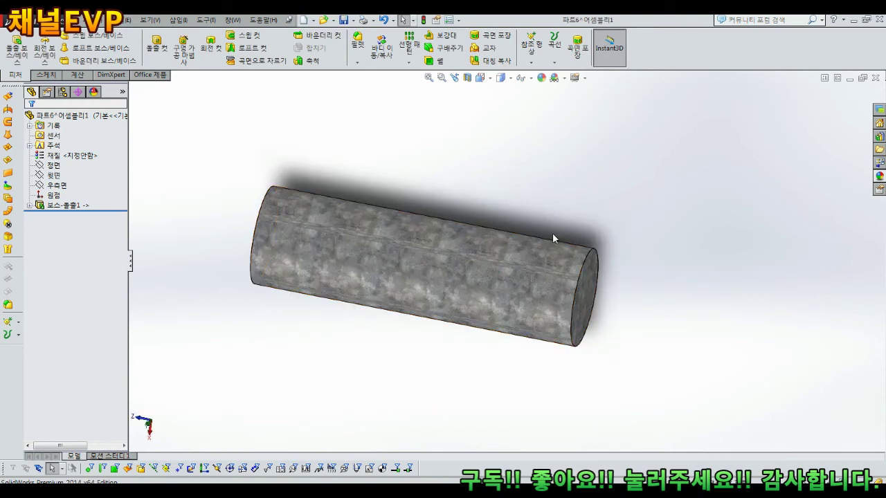
pyautogui.hotkey('ctrl', 'Tab')
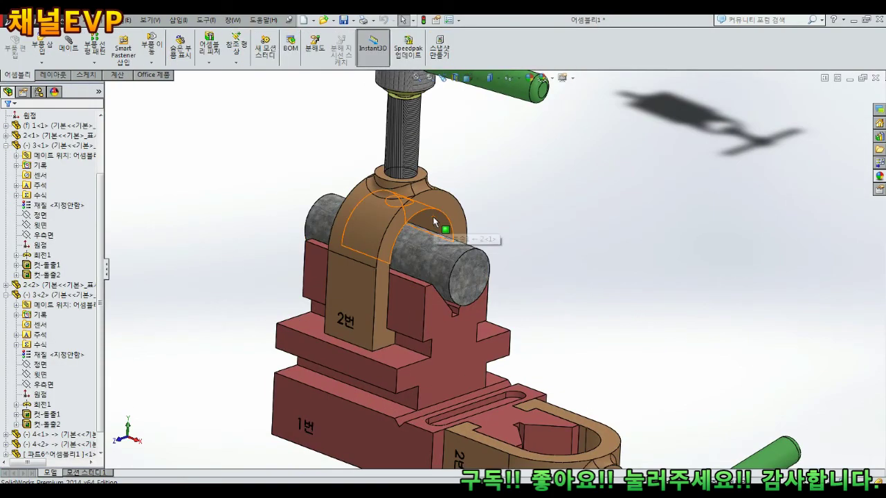
# Step: Examine how the round workpiece sits in the V-groove beneath the vertical clamp's arch from several angles
pyautogui.scroll(2, 472, 277)
pyautogui.moveTo(474, 283); pyautogui.dragTo(397, 244, button='middle')
pyautogui.scroll(-2, 462, 239)
pyautogui.scroll(-4, 427, 234)
pyautogui.scroll(2, 414, 257)
pyautogui.scroll(-7, 412, 319)
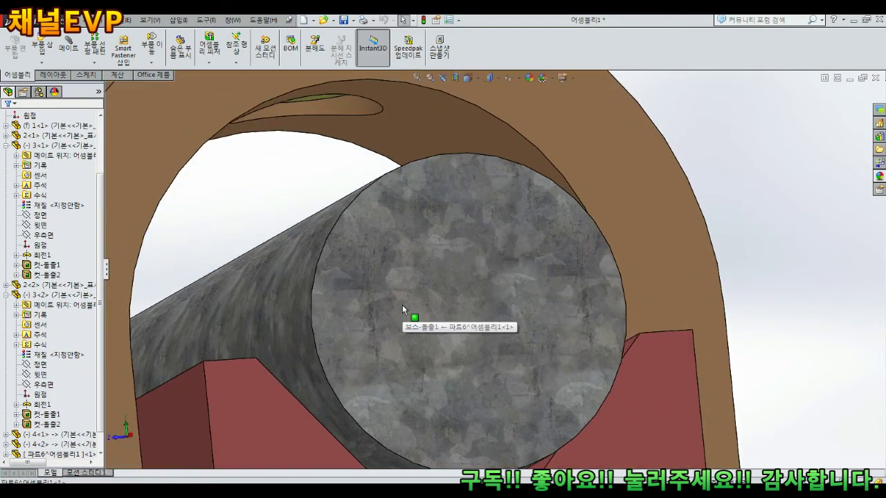
pyautogui.scroll(7, 403, 305)
pyautogui.scroll(5, 485, 273)
pyautogui.scroll(-5, 497, 263)
pyautogui.scroll(5, 502, 239)
pyautogui.scroll(-1, 501, 263)
pyautogui.scroll(2, 495, 266)
pyautogui.moveTo(492, 267); pyautogui.dragTo(502, 229, button='middle')
pyautogui.scroll(-1, 514, 312)
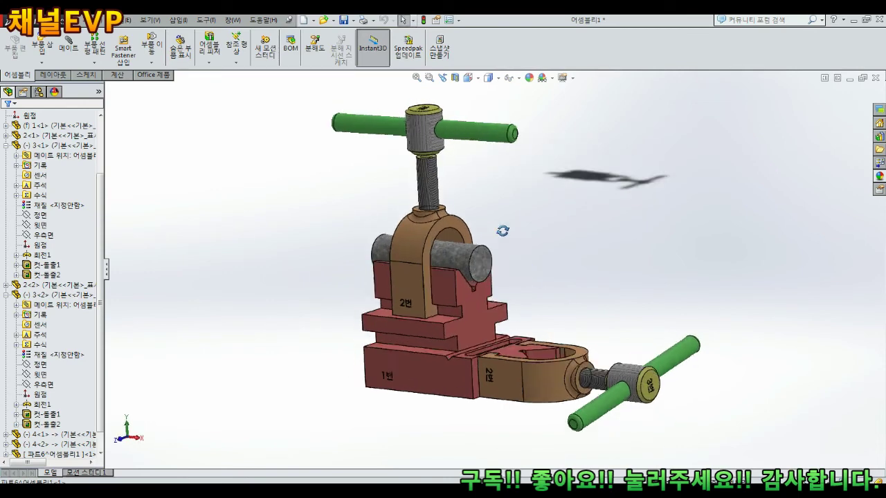
# Step: Lower the vertical clamp screw so its tip protrudes through the arch above the workpiece
pyautogui.scroll(-6, 485, 221)
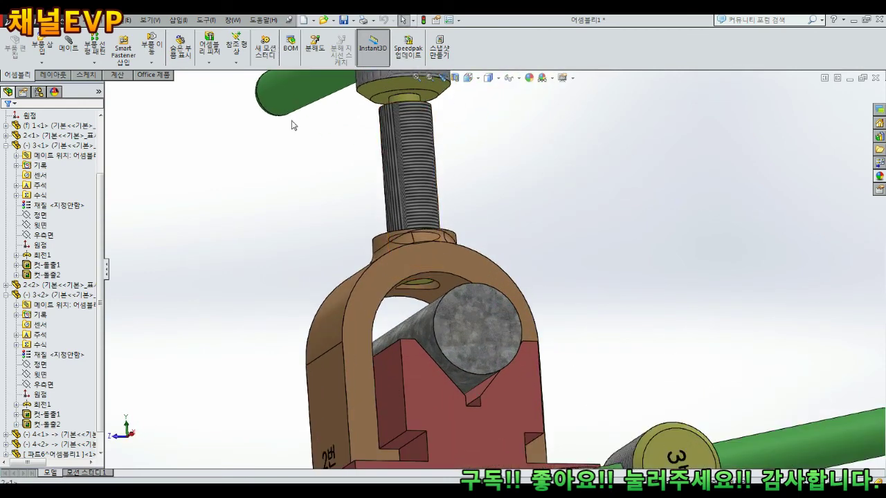
pyautogui.click(73, 47)
pyautogui.moveTo(418, 157); pyautogui.dragTo(423, 178)
pyautogui.press('Escape')
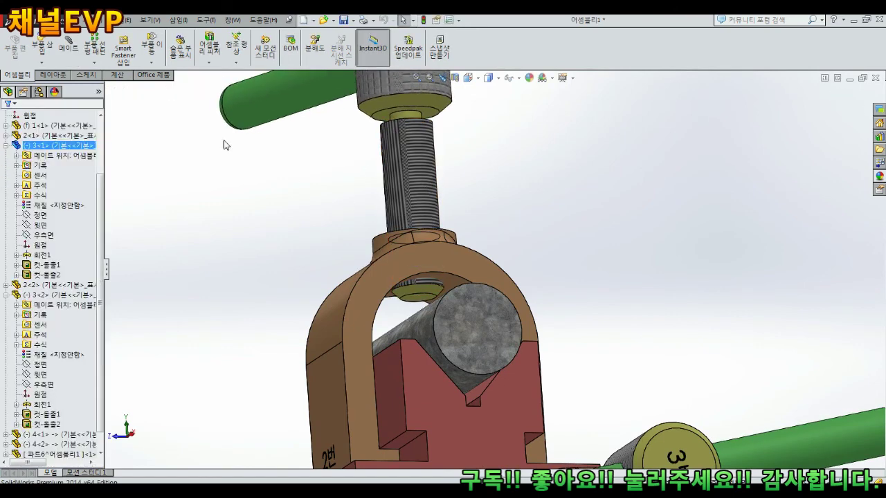
# Step: Add a tangent mate between the flat tip face of the vertical clamp screw and the round workpiece's cylindrical surface
pyautogui.click(69, 47)
pyautogui.scroll(-5, 372, 182)
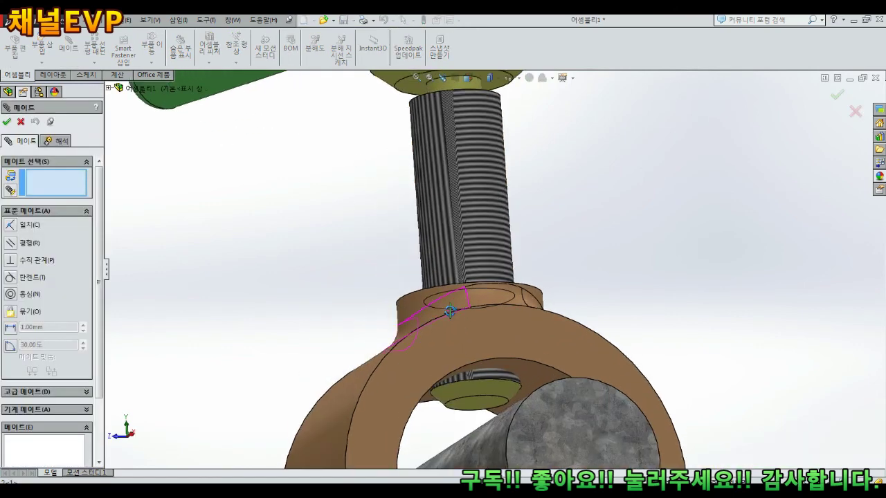
pyautogui.click(487, 400)
pyautogui.scroll(5, 514, 381)
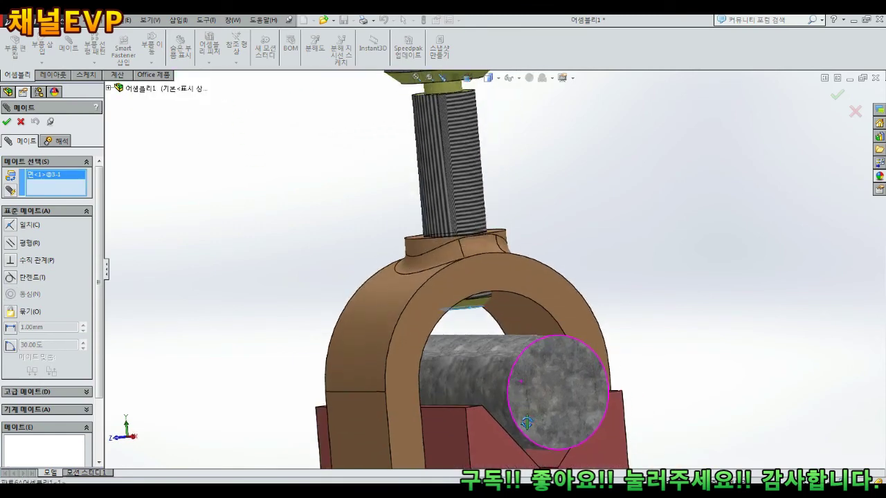
pyautogui.click(485, 328)
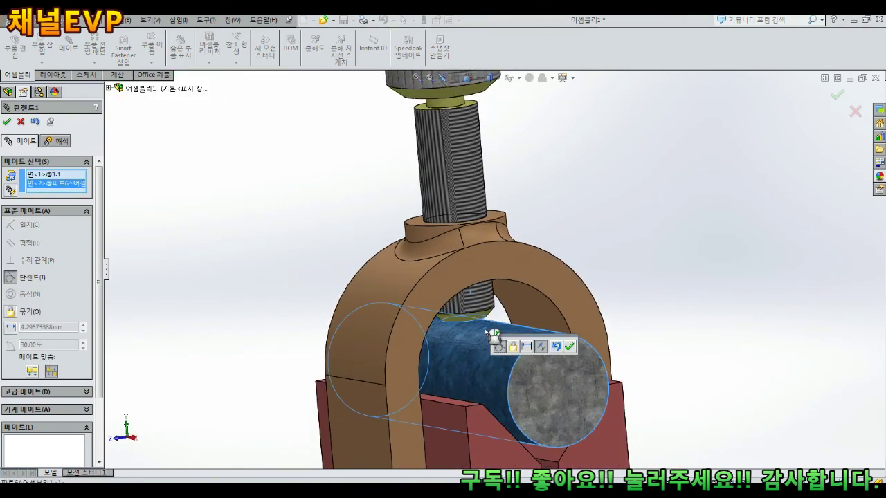
pyautogui.click(569, 347)
pyautogui.scroll(5, 701, 272)
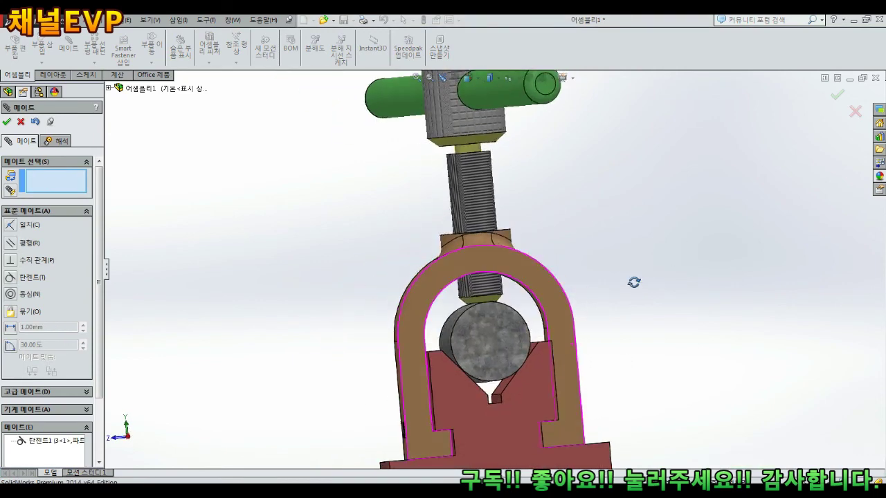
pyautogui.moveTo(499, 132); pyautogui.dragTo(562, 164)
pyautogui.press('Escape')
# Step: Swing the vertical clamp's handle bar around the screw axis to test how it turns above the clamped workpiece
pyautogui.scroll(2, 613, 245)
pyautogui.moveTo(538, 235); pyautogui.dragTo(638, 239, button='middle')
pyautogui.moveTo(558, 153); pyautogui.dragTo(667, 177)
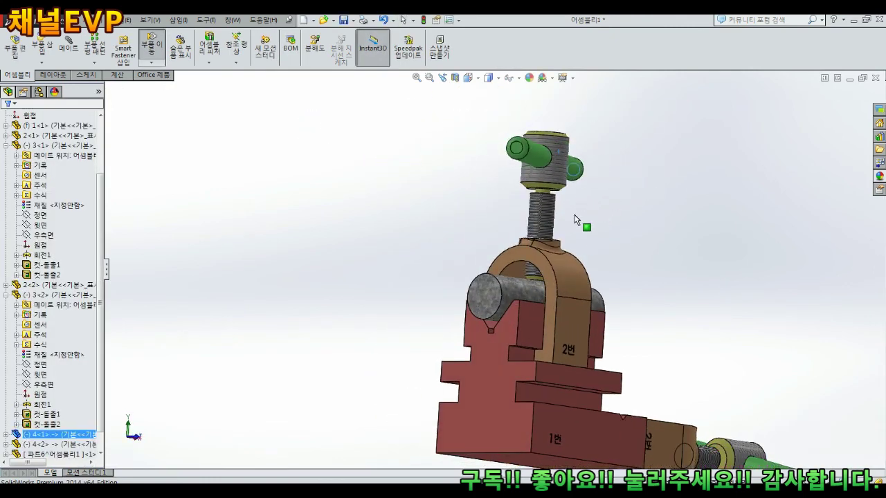
pyautogui.moveTo(651, 268); pyautogui.dragTo(602, 176, button='middle')
pyautogui.moveTo(602, 175); pyautogui.dragTo(650, 160)
# Step: Examine the whole V-block clamp assembly with the clamped workpiece from several angles
pyautogui.moveTo(637, 208); pyautogui.dragTo(569, 457, button='middle')
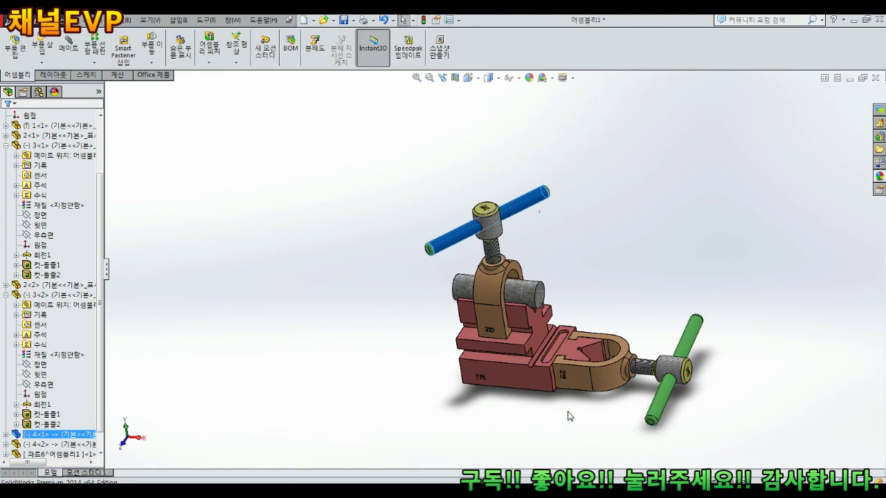
pyautogui.moveTo(548, 354); pyautogui.dragTo(538, 351, button='middle')
pyautogui.moveTo(590, 310); pyautogui.dragTo(535, 303, button='middle')
pyautogui.scroll(-4, 591, 330)
pyautogui.scroll(2, 597, 339)
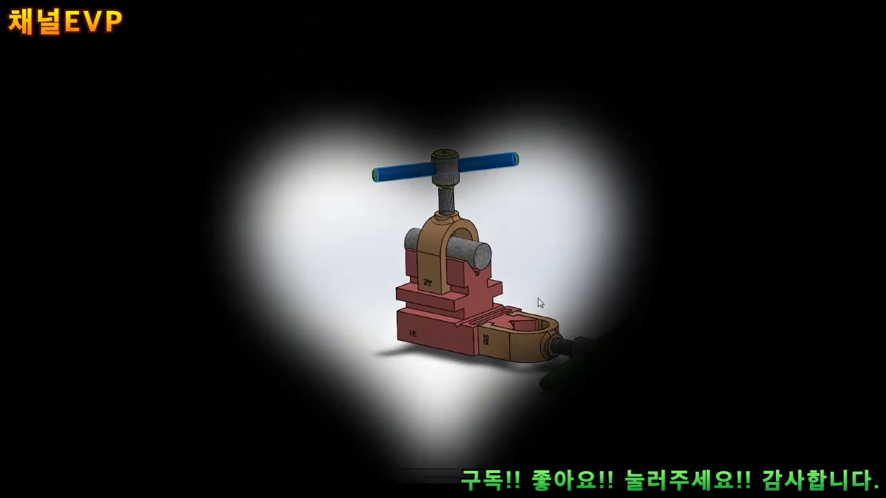